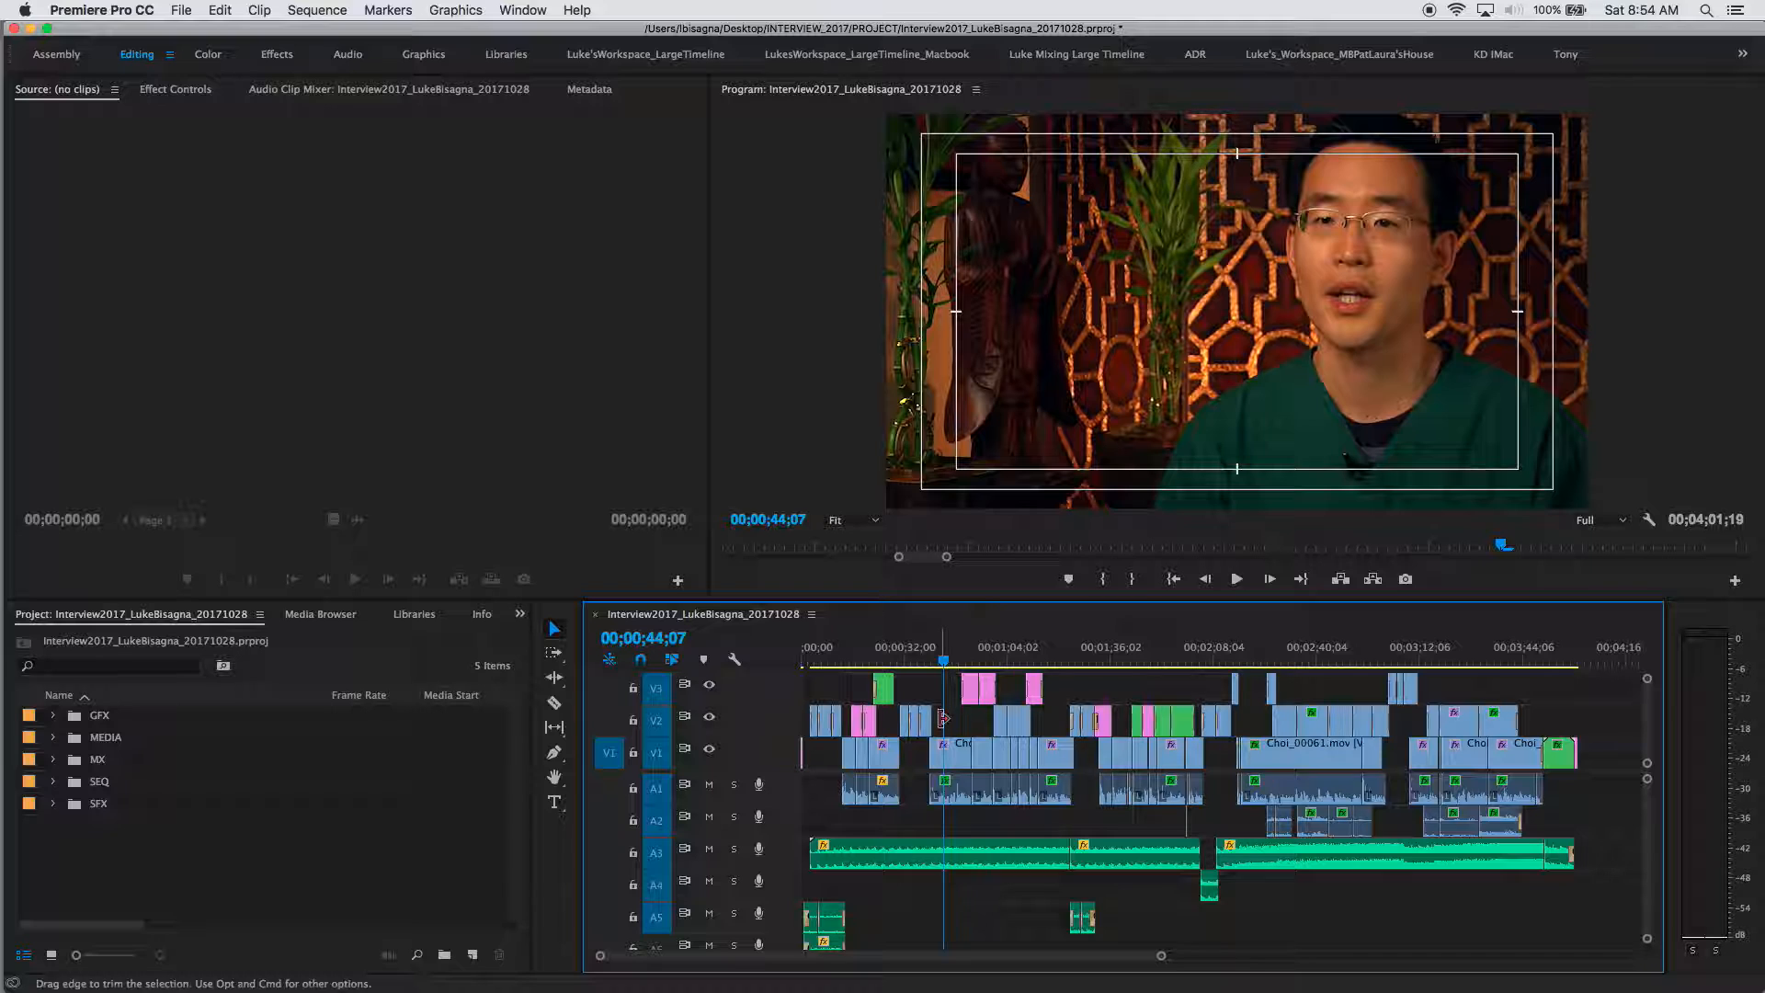
Step: Zoom the timeline in, preview the herbs shot, then park the playhead on the interview at 00;00;44;21
key("=")
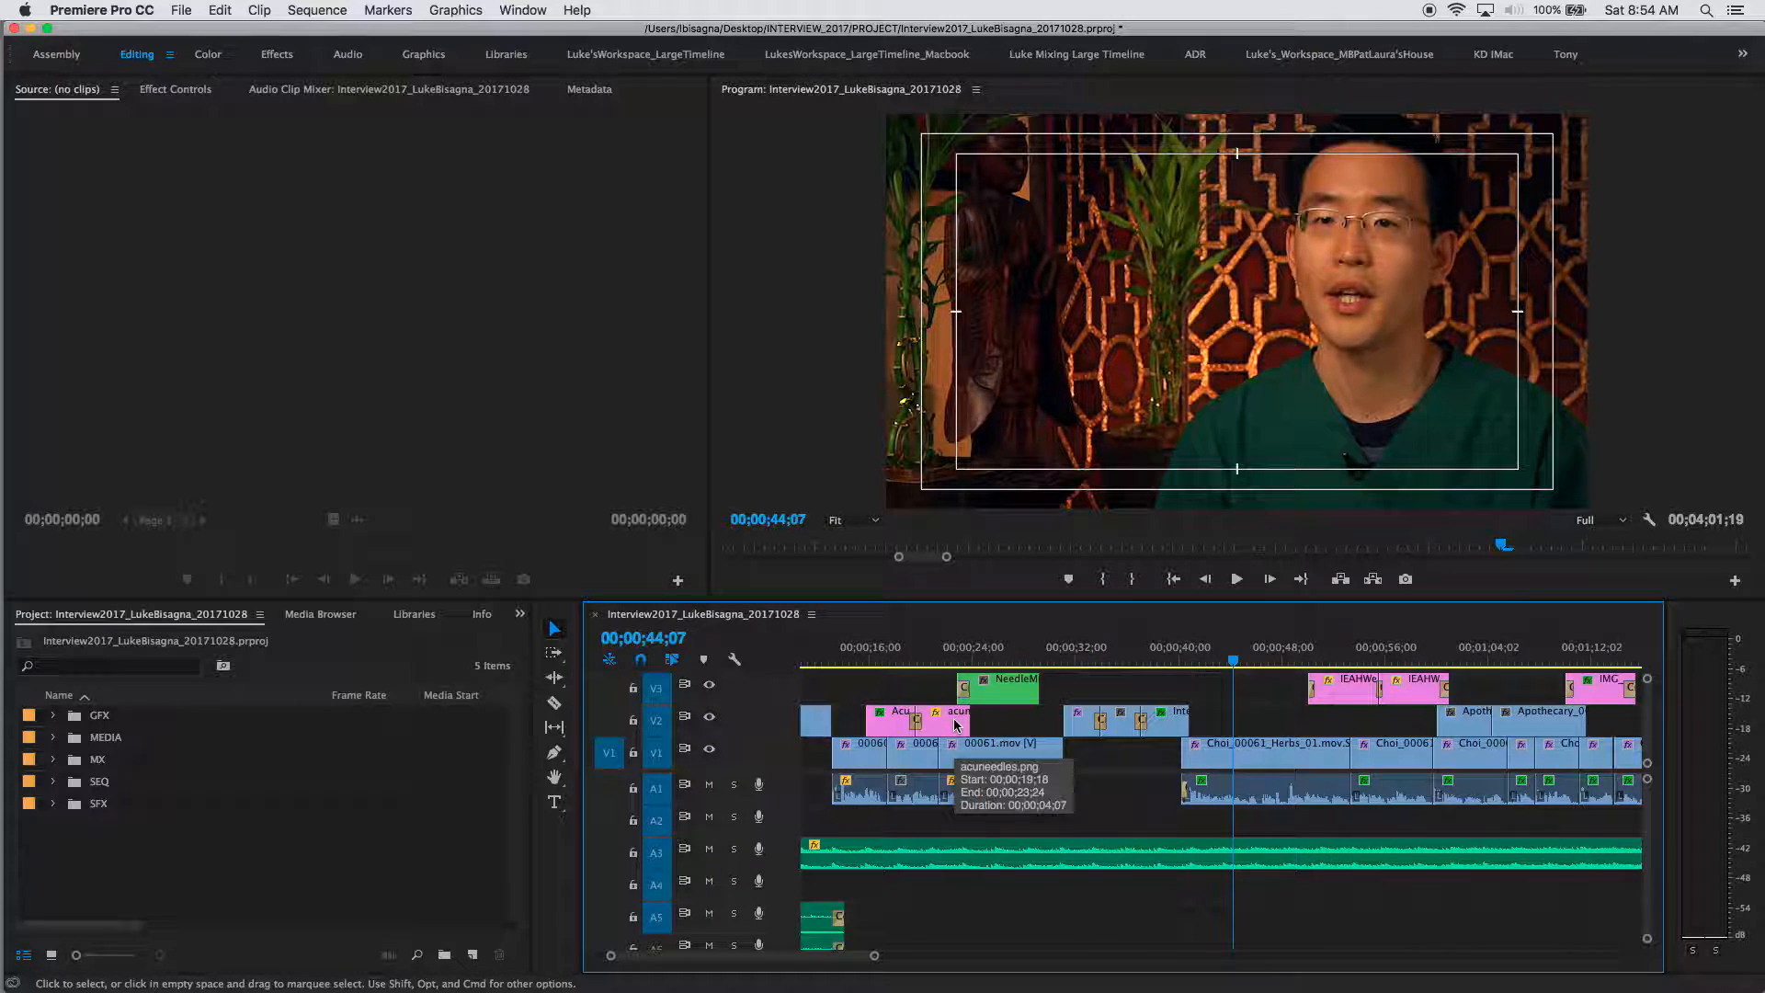
left_click(1339, 659)
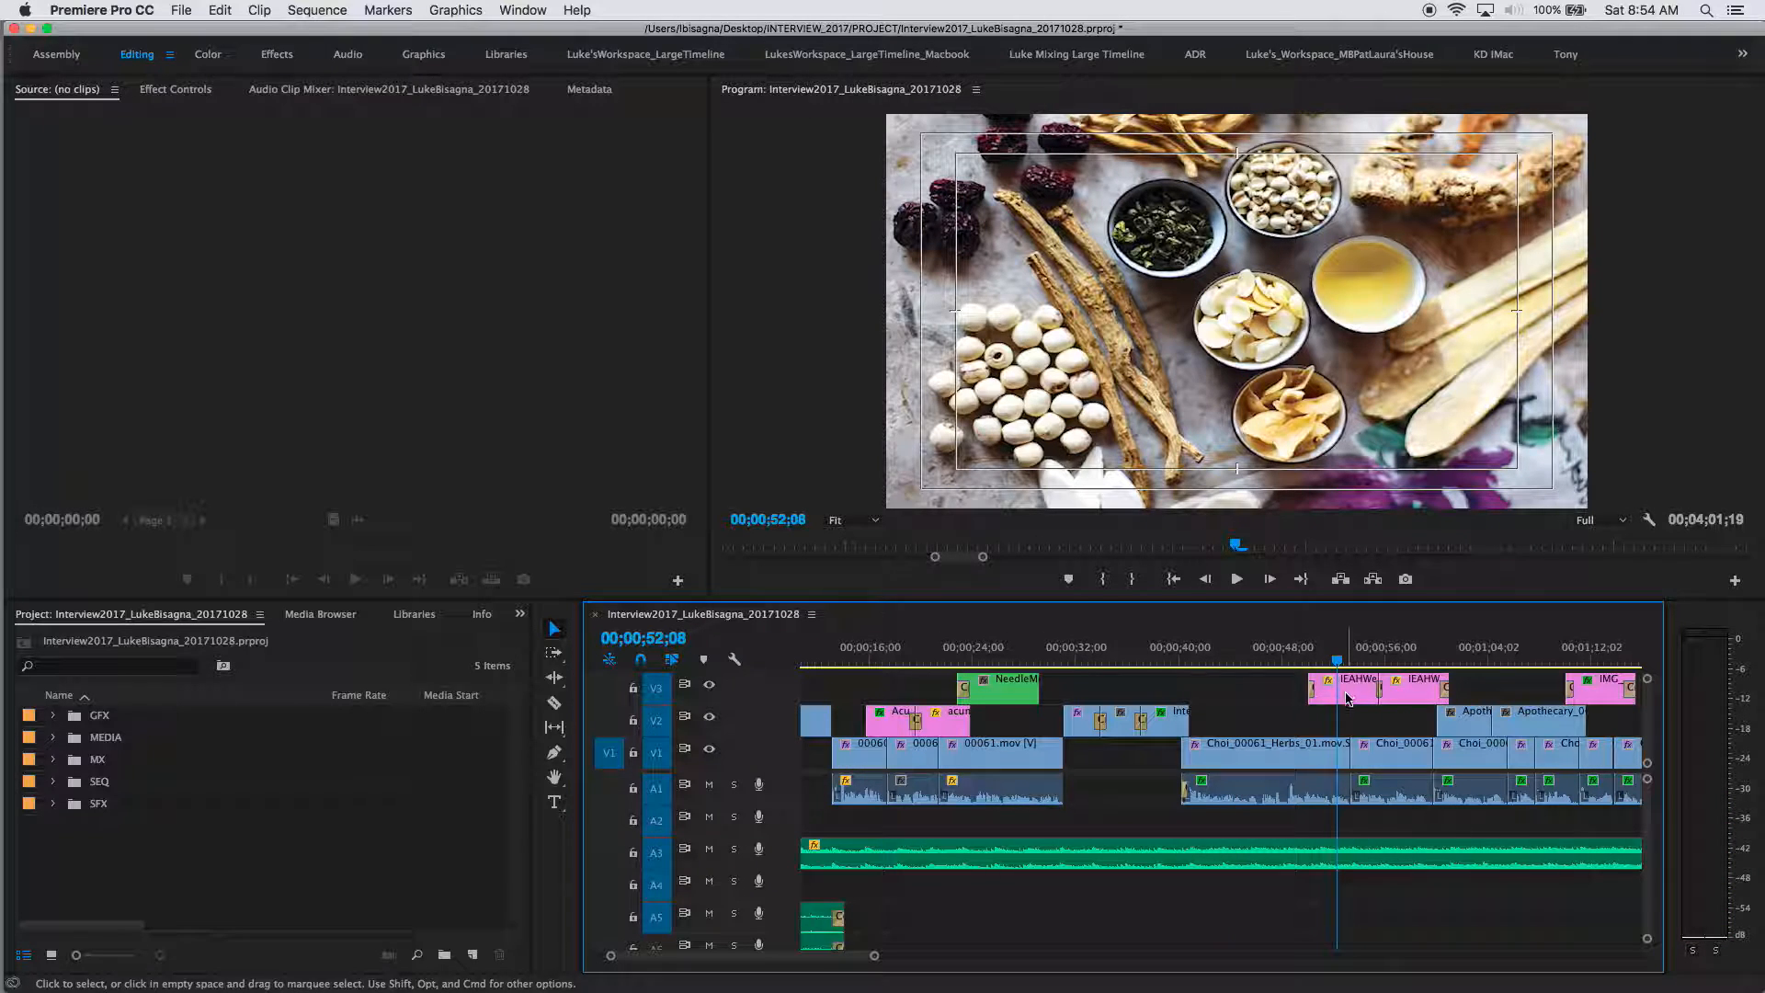
left_click(1157, 655)
left_click(1340, 659)
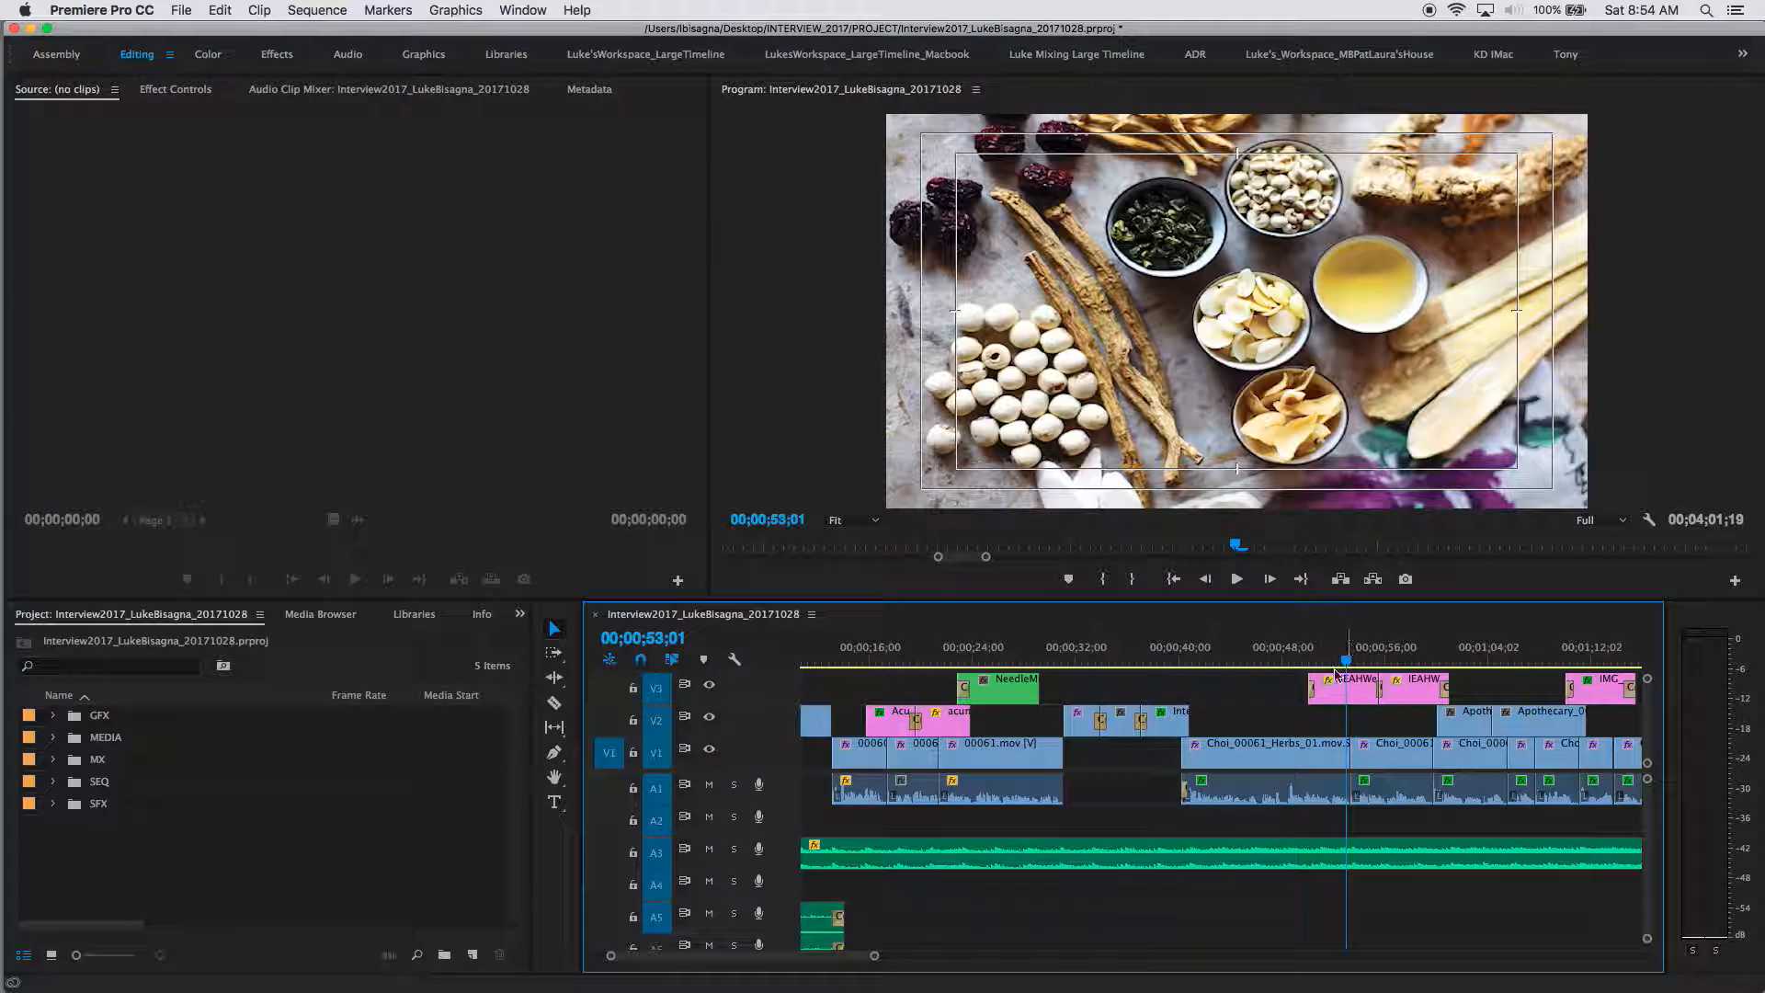
left_click(1239, 664)
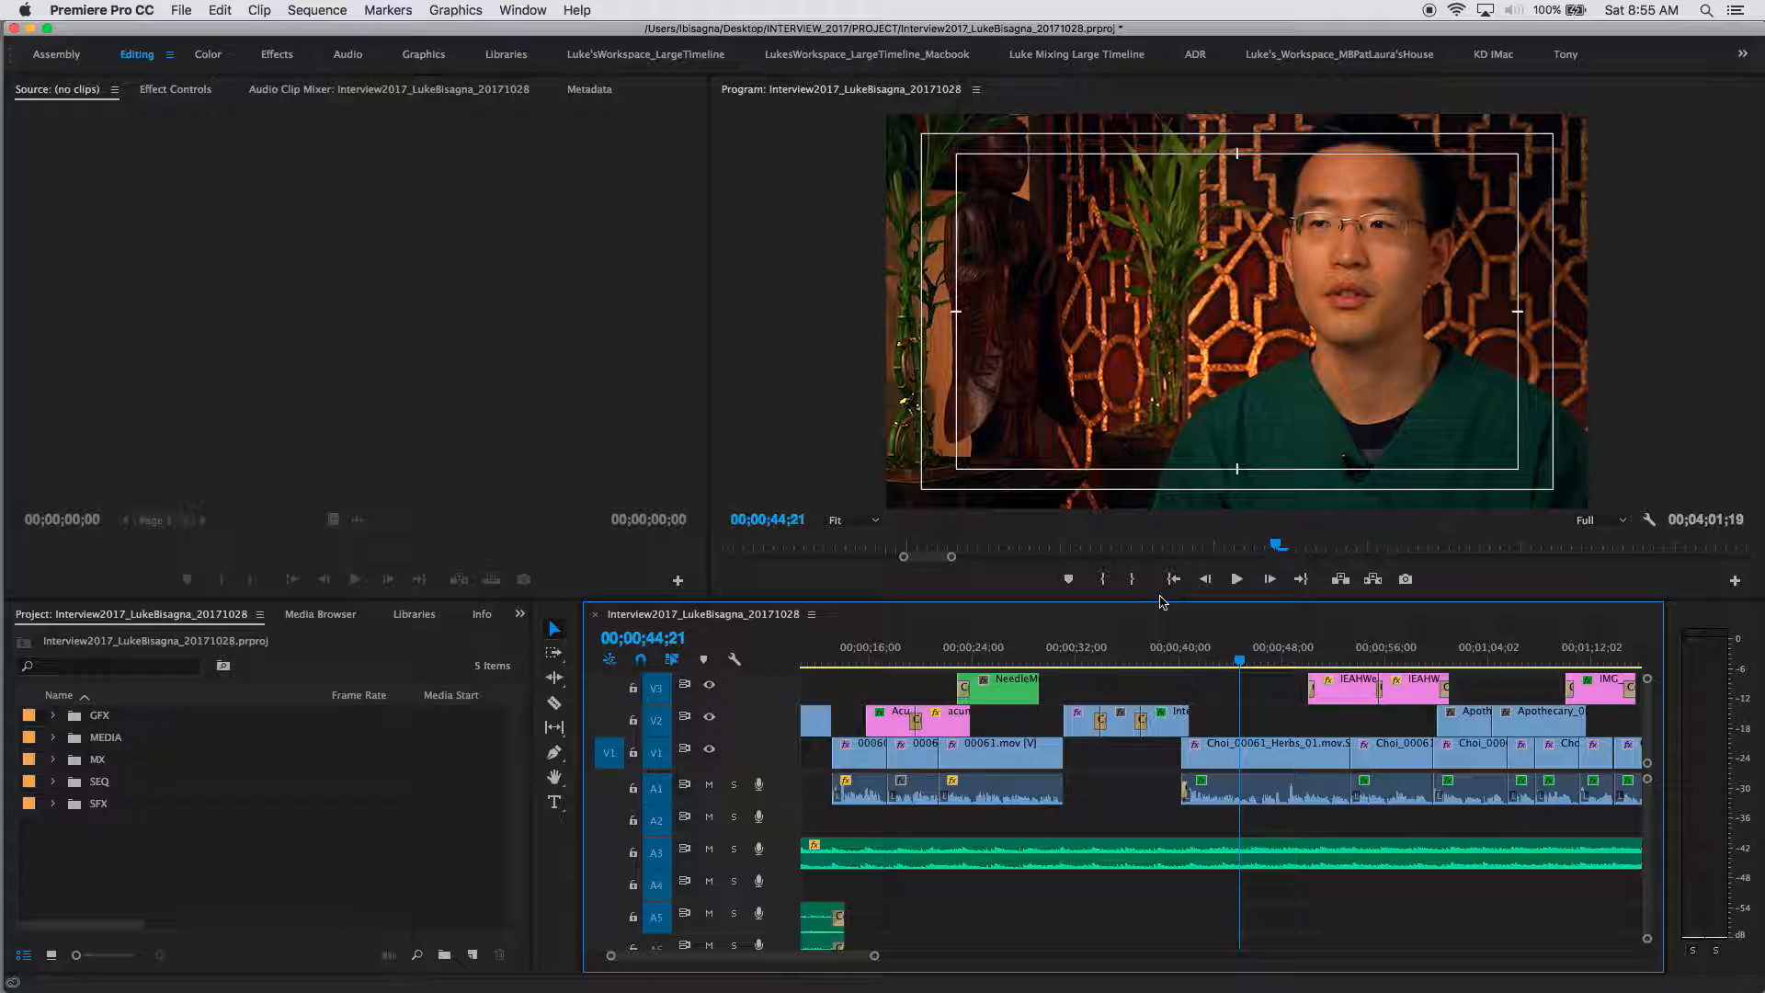
Step: Select the Type tool and toggle the Program monitor's Safe Margins off and back on
left_click(555, 804)
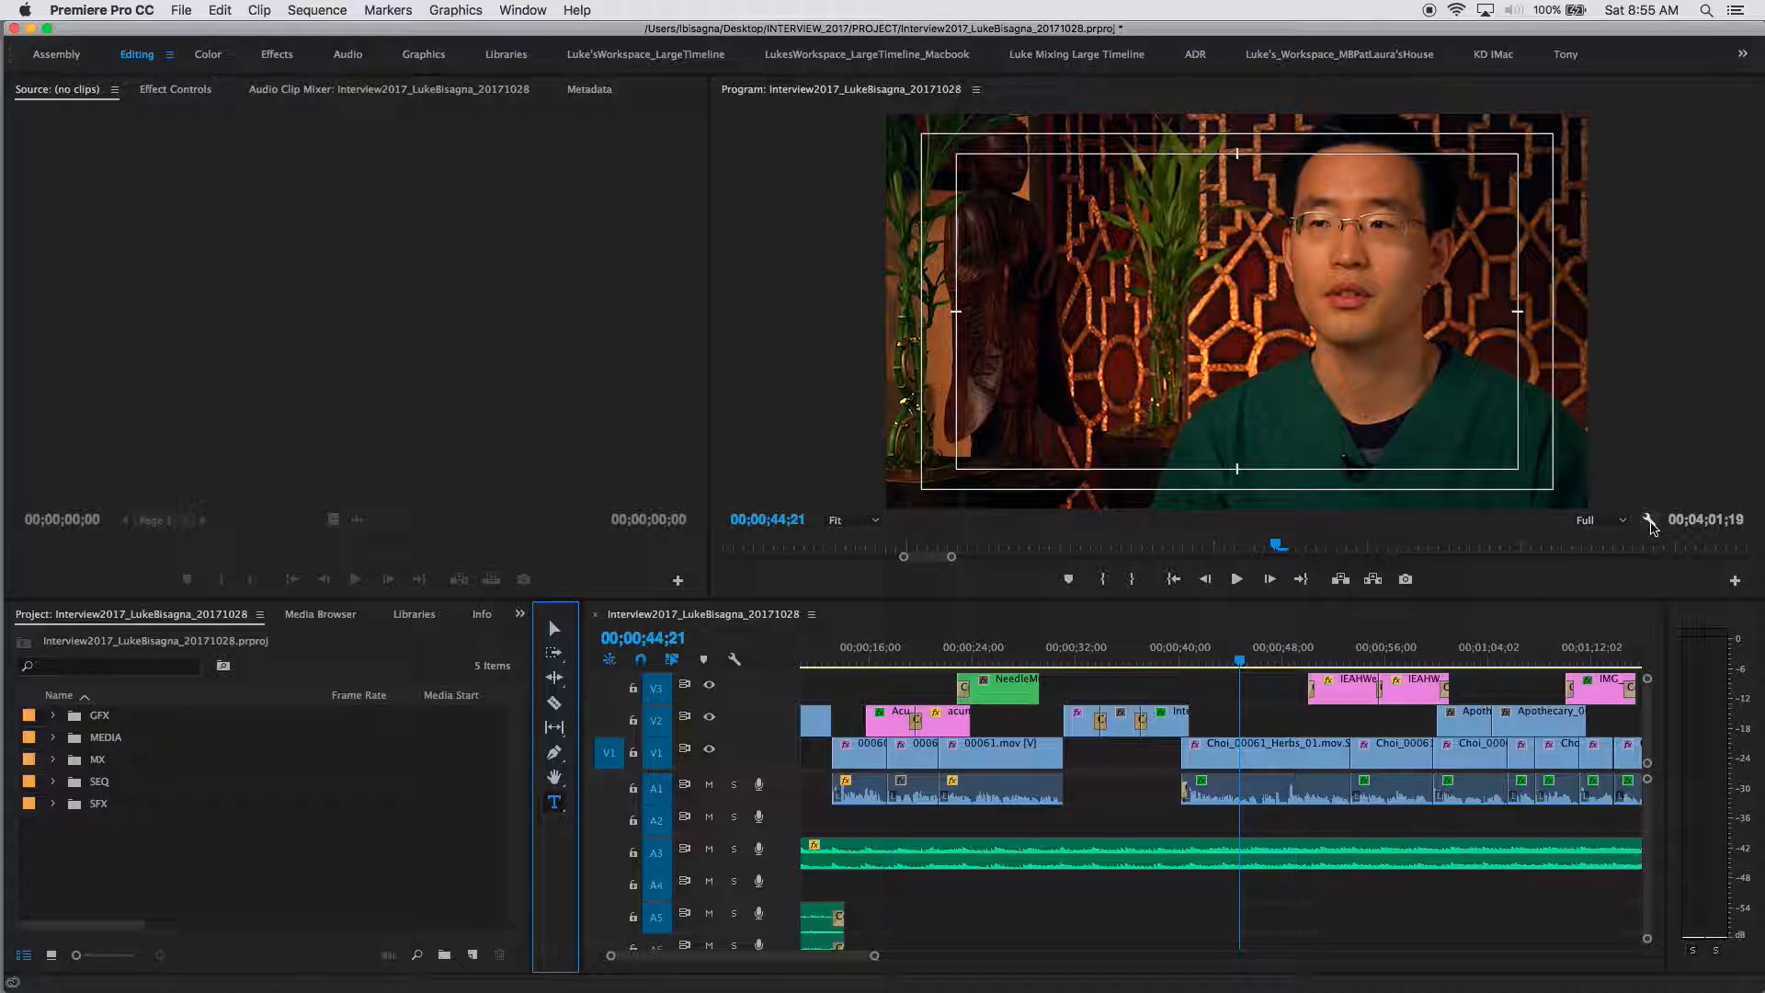
left_click(1650, 520)
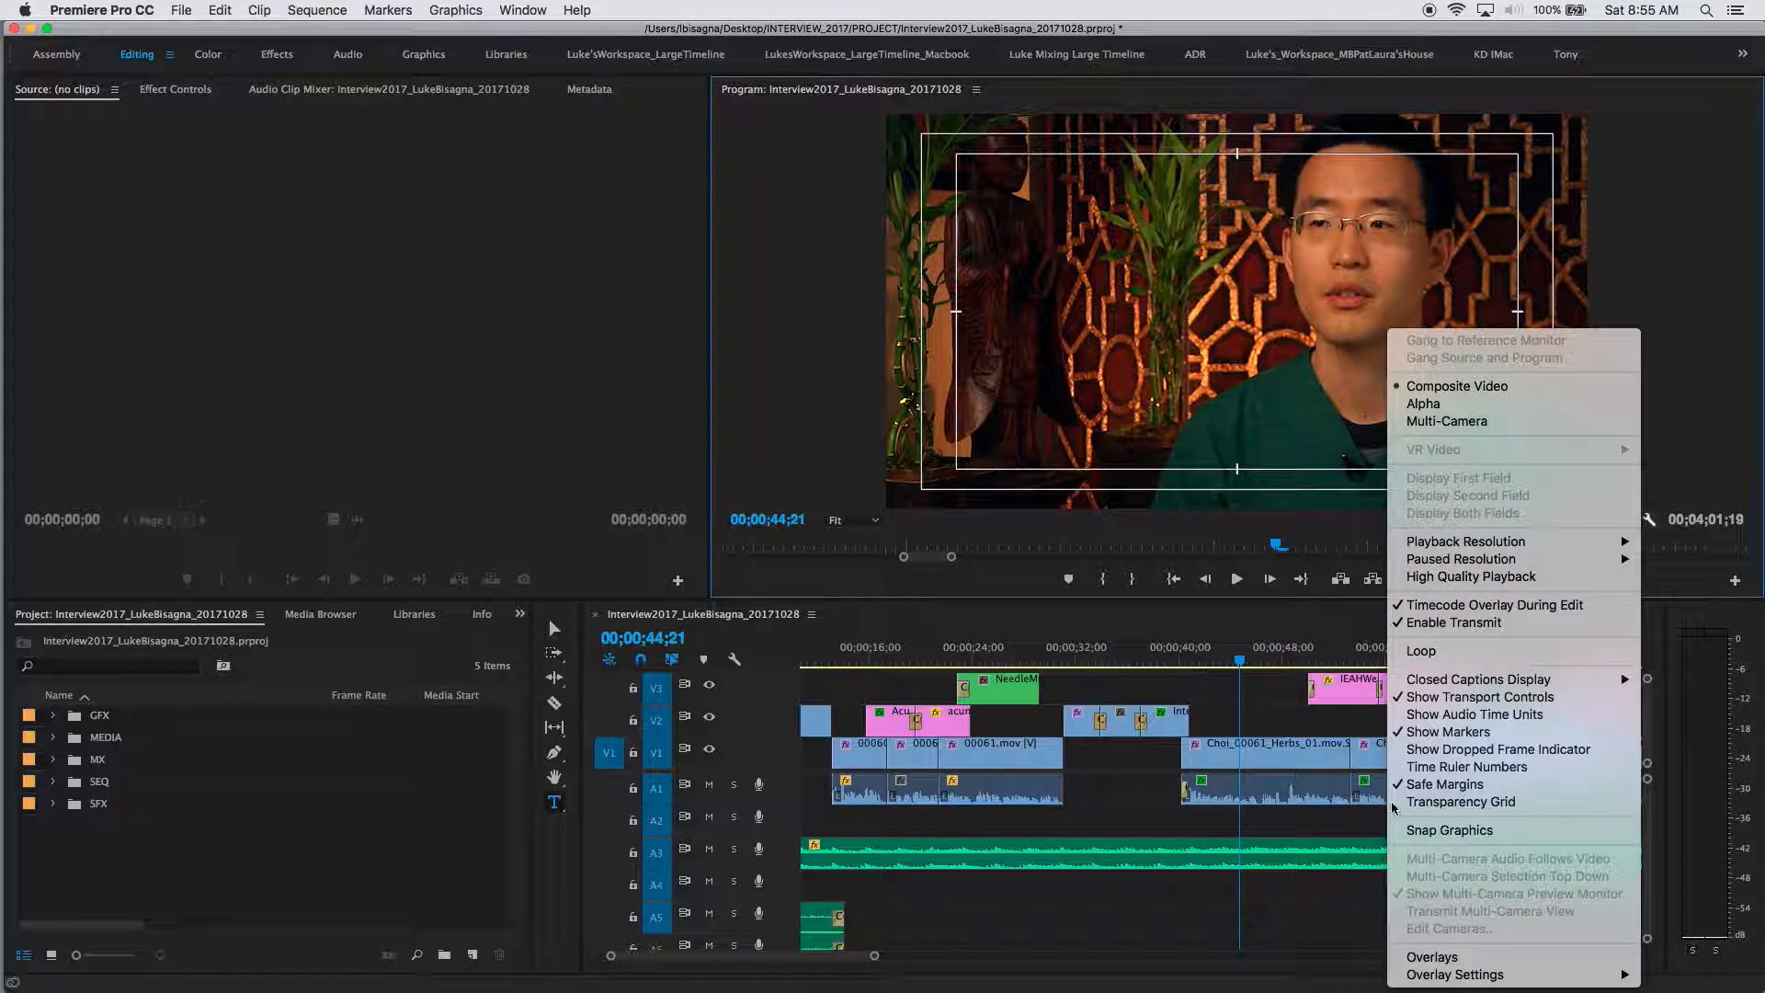
left_click(1439, 784)
left_click(1650, 521)
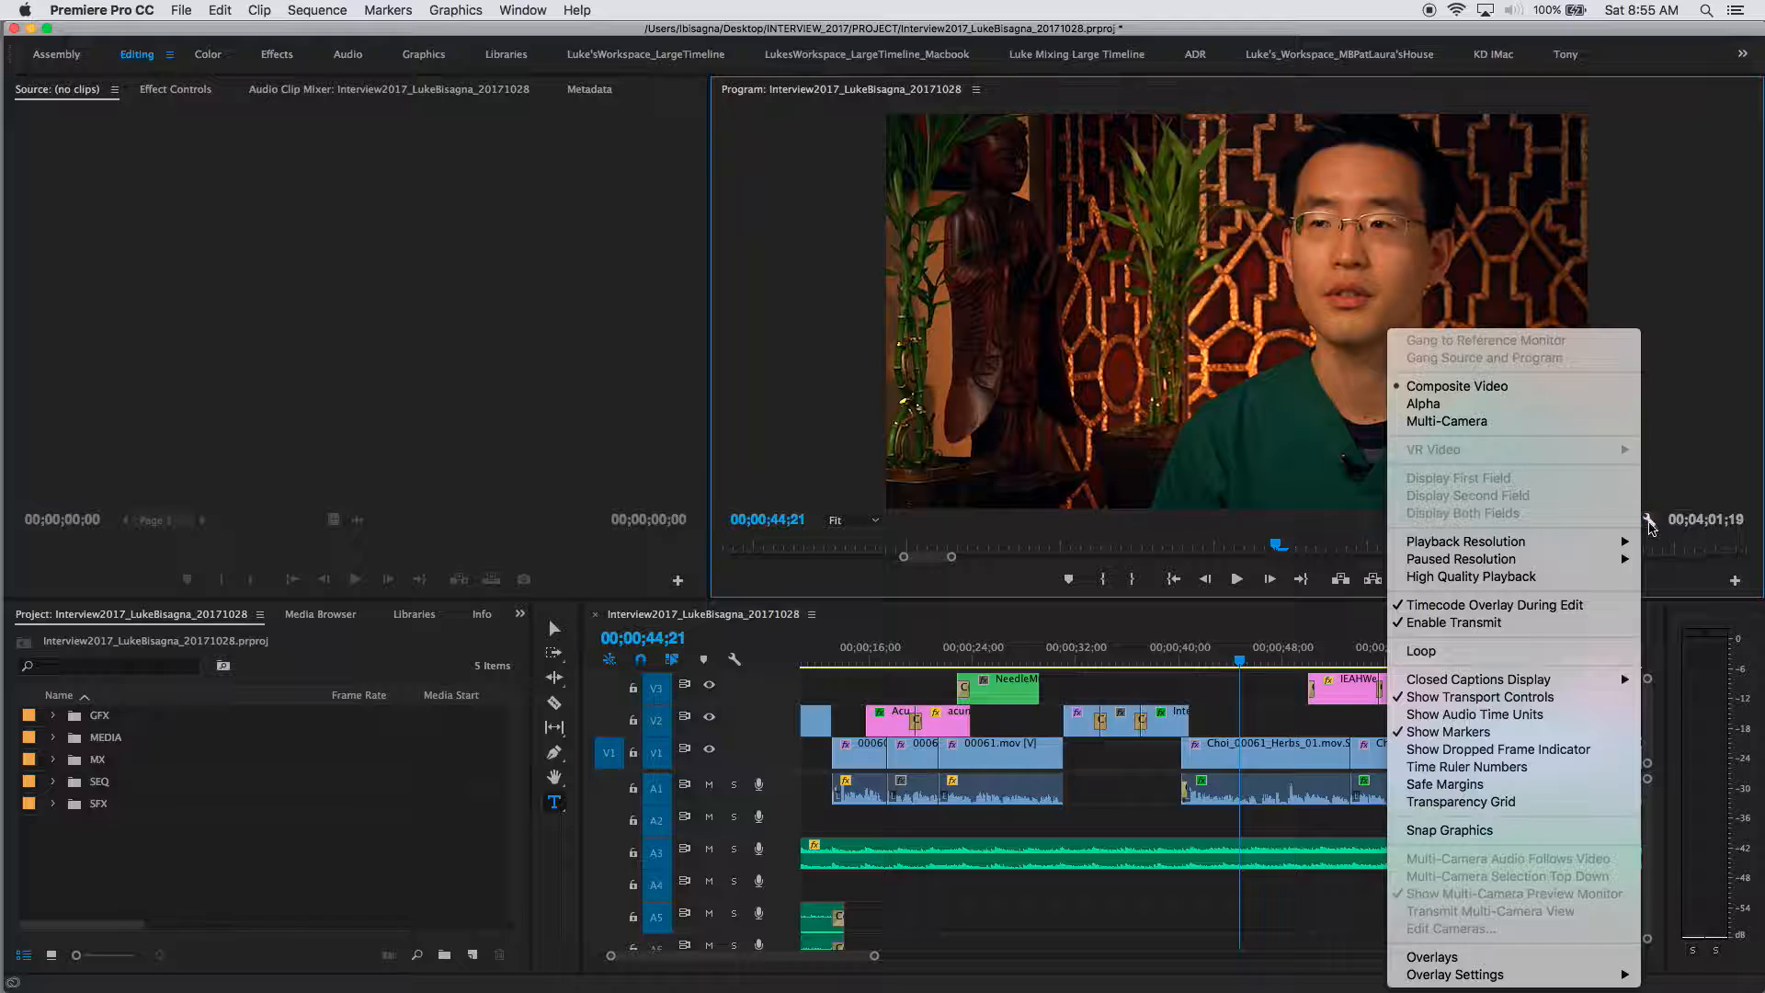
left_click(1438, 784)
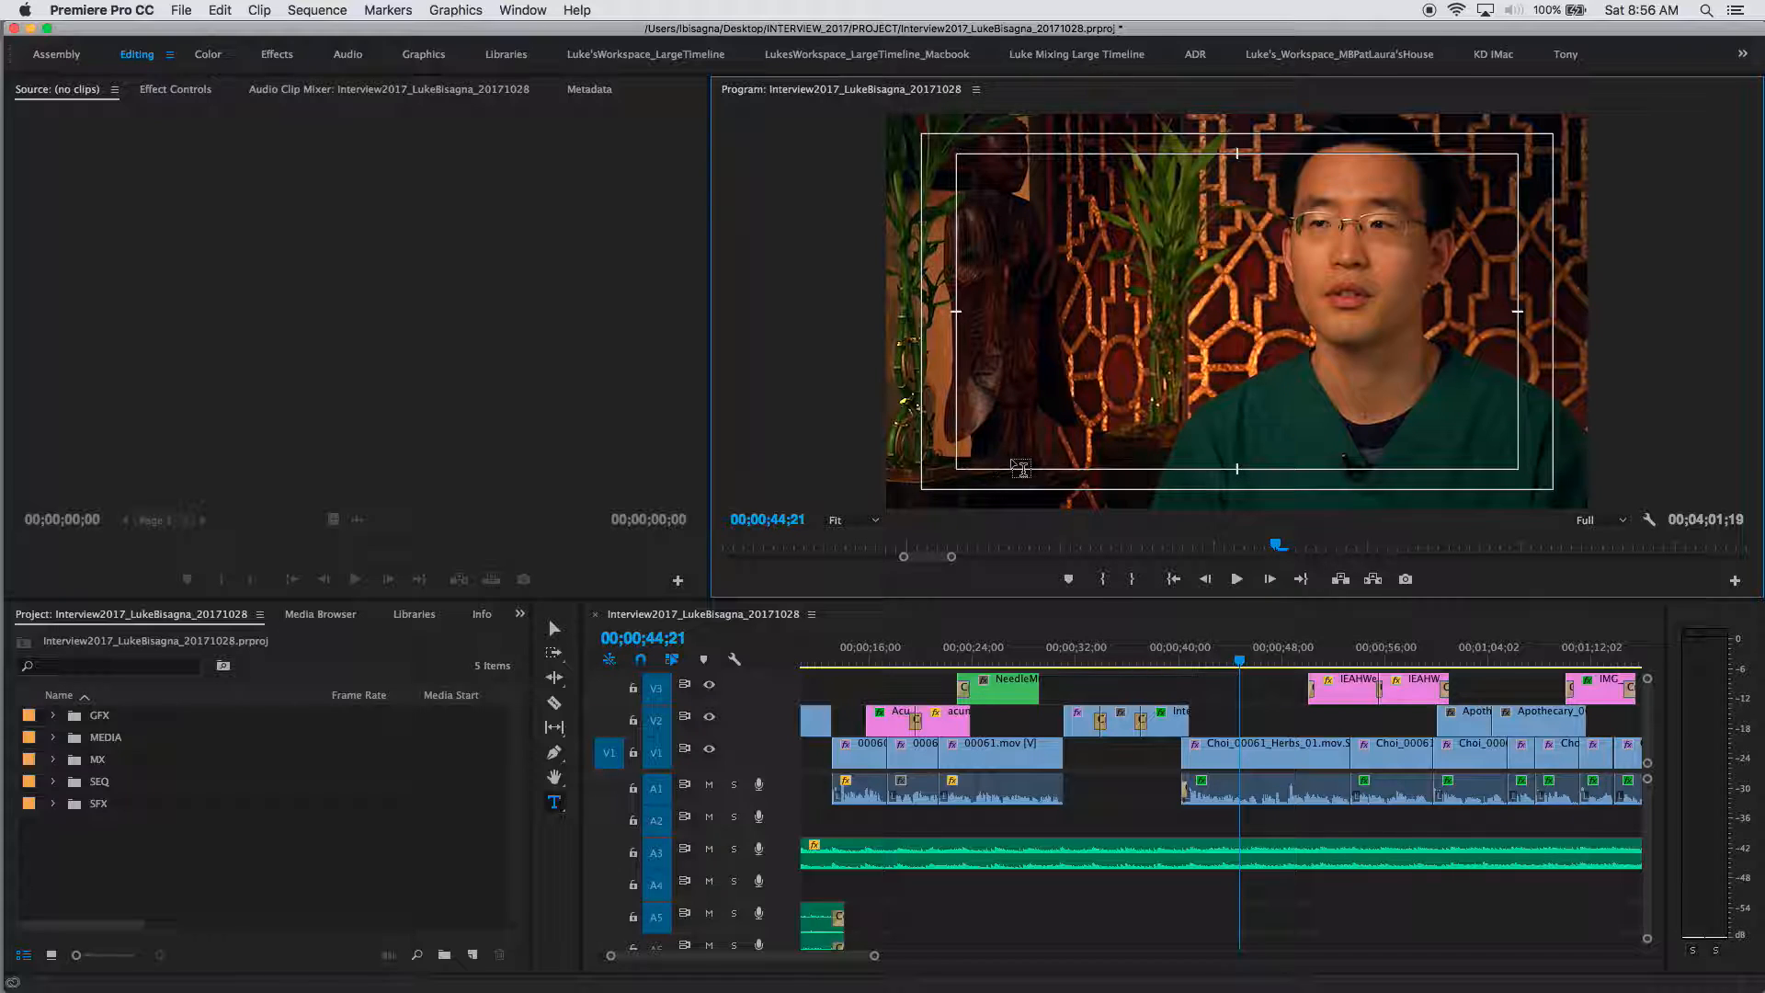
left_click(1088, 367)
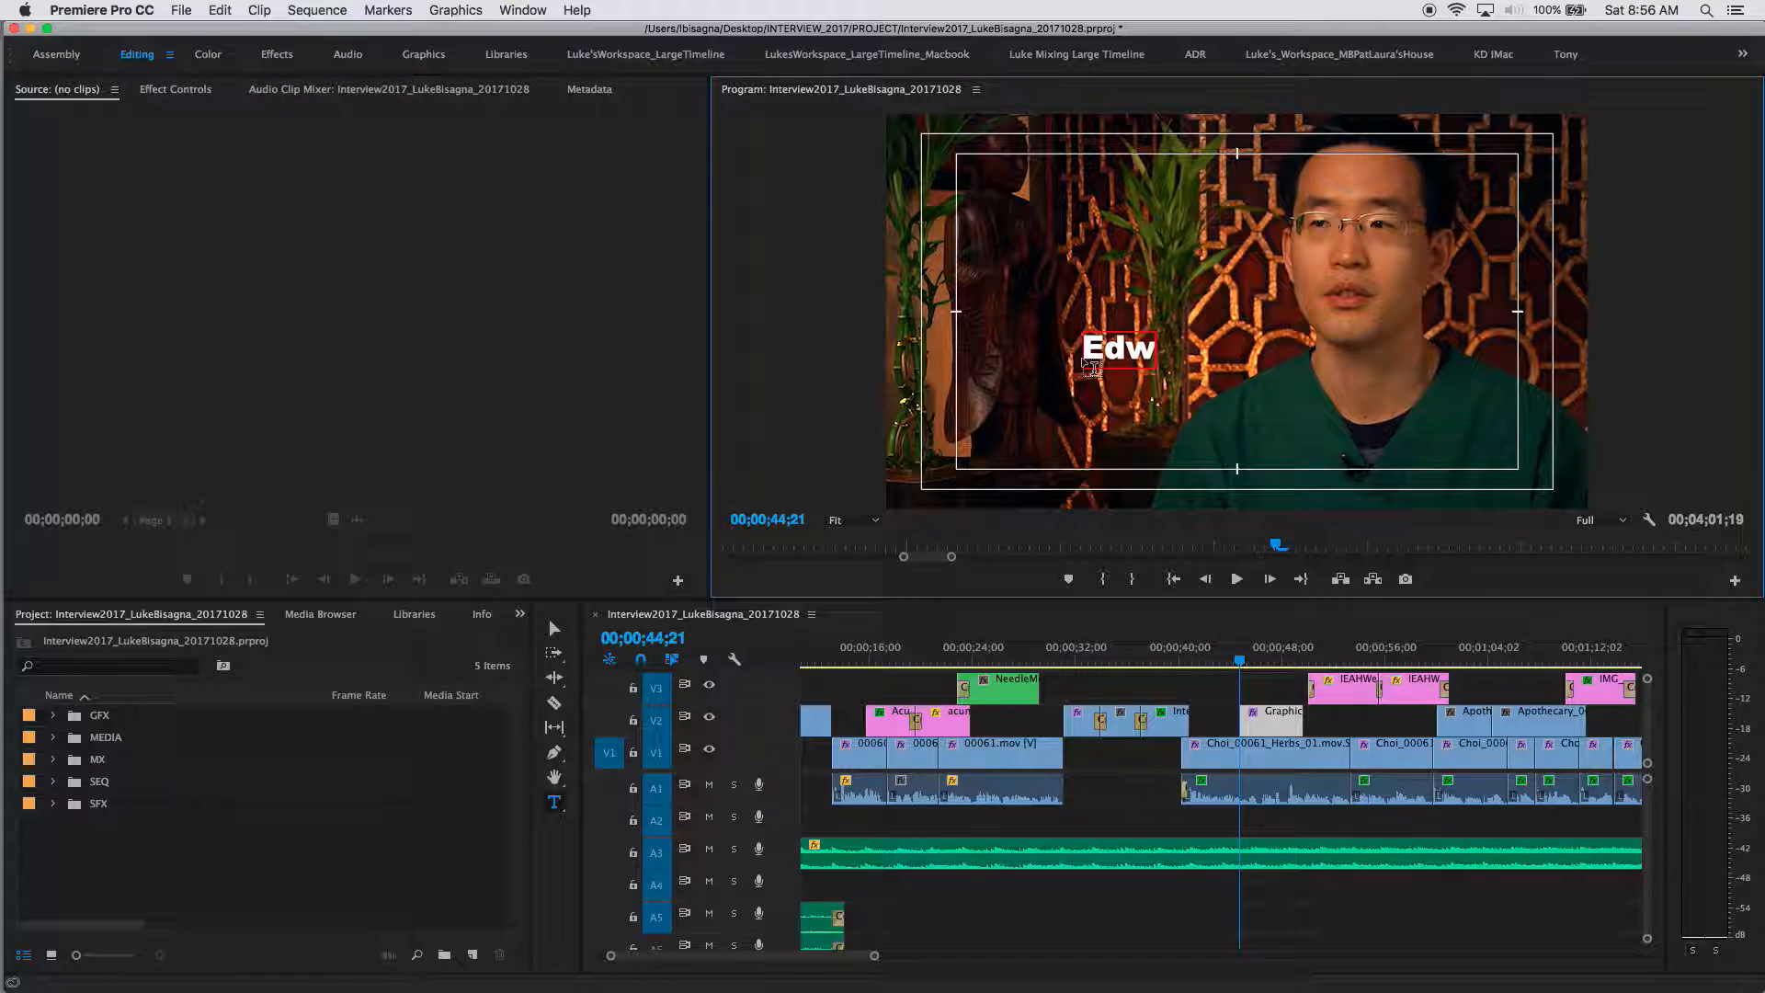
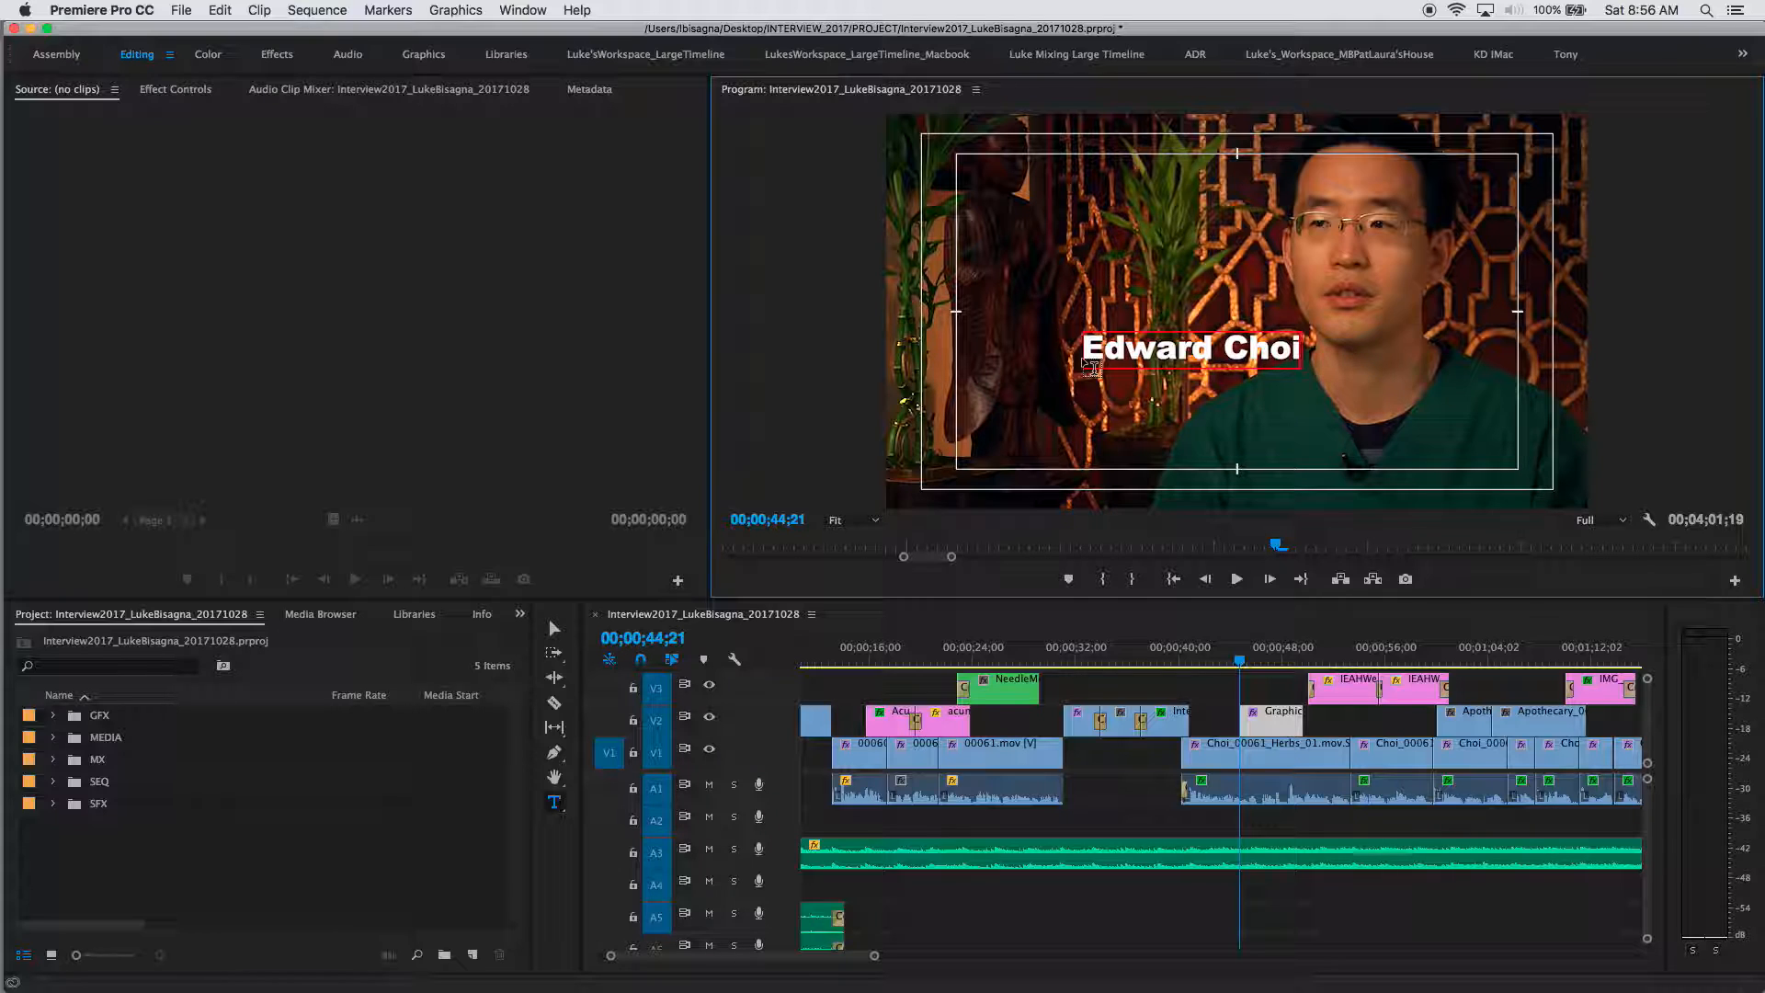
key("Return")
type("Licensed Acu")
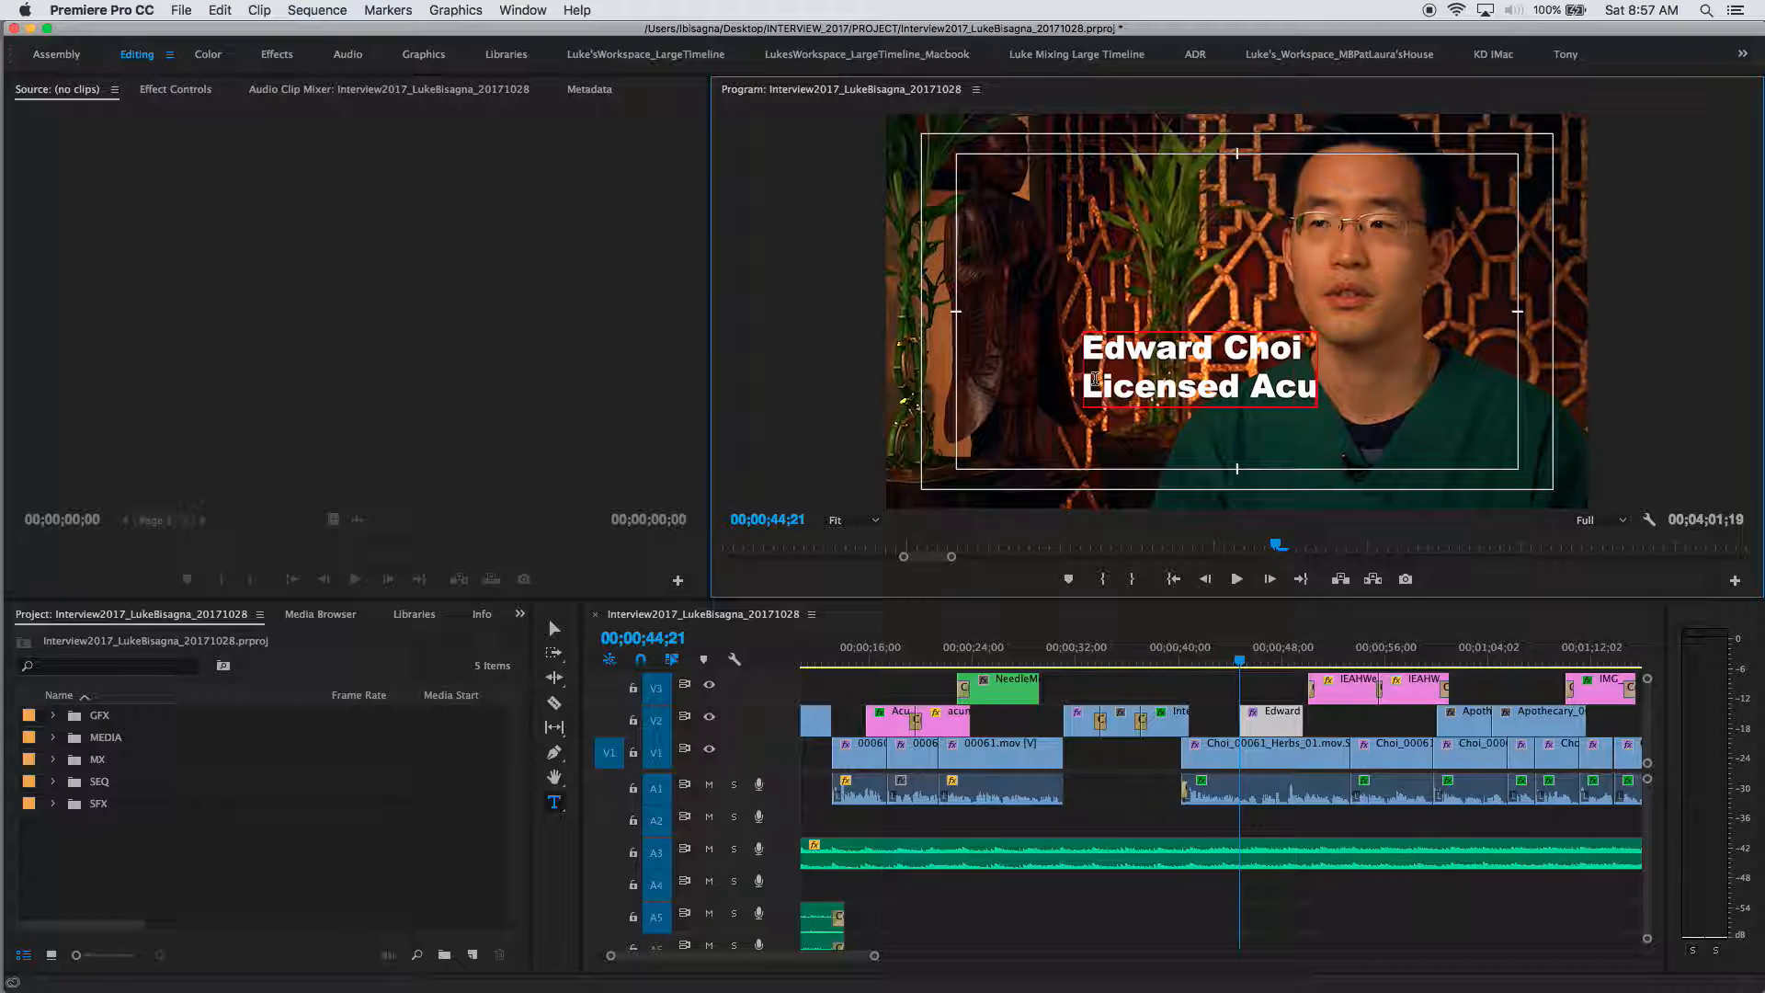
type("punctu")
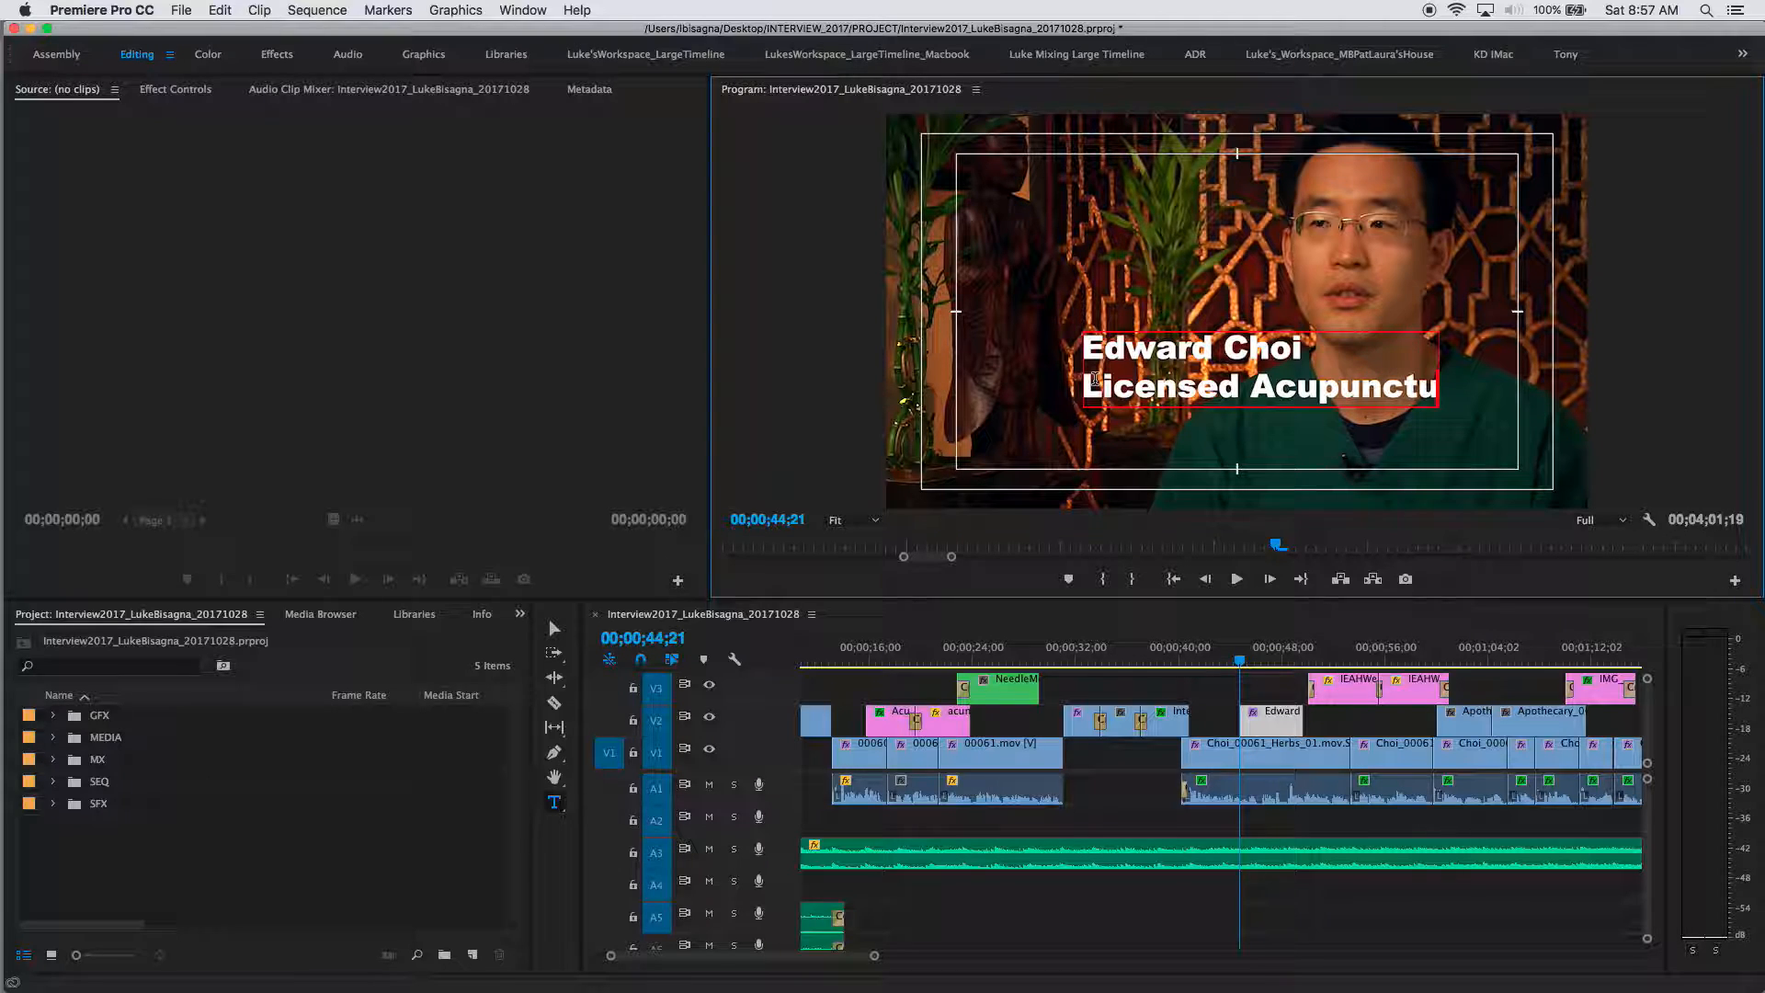
type("rist")
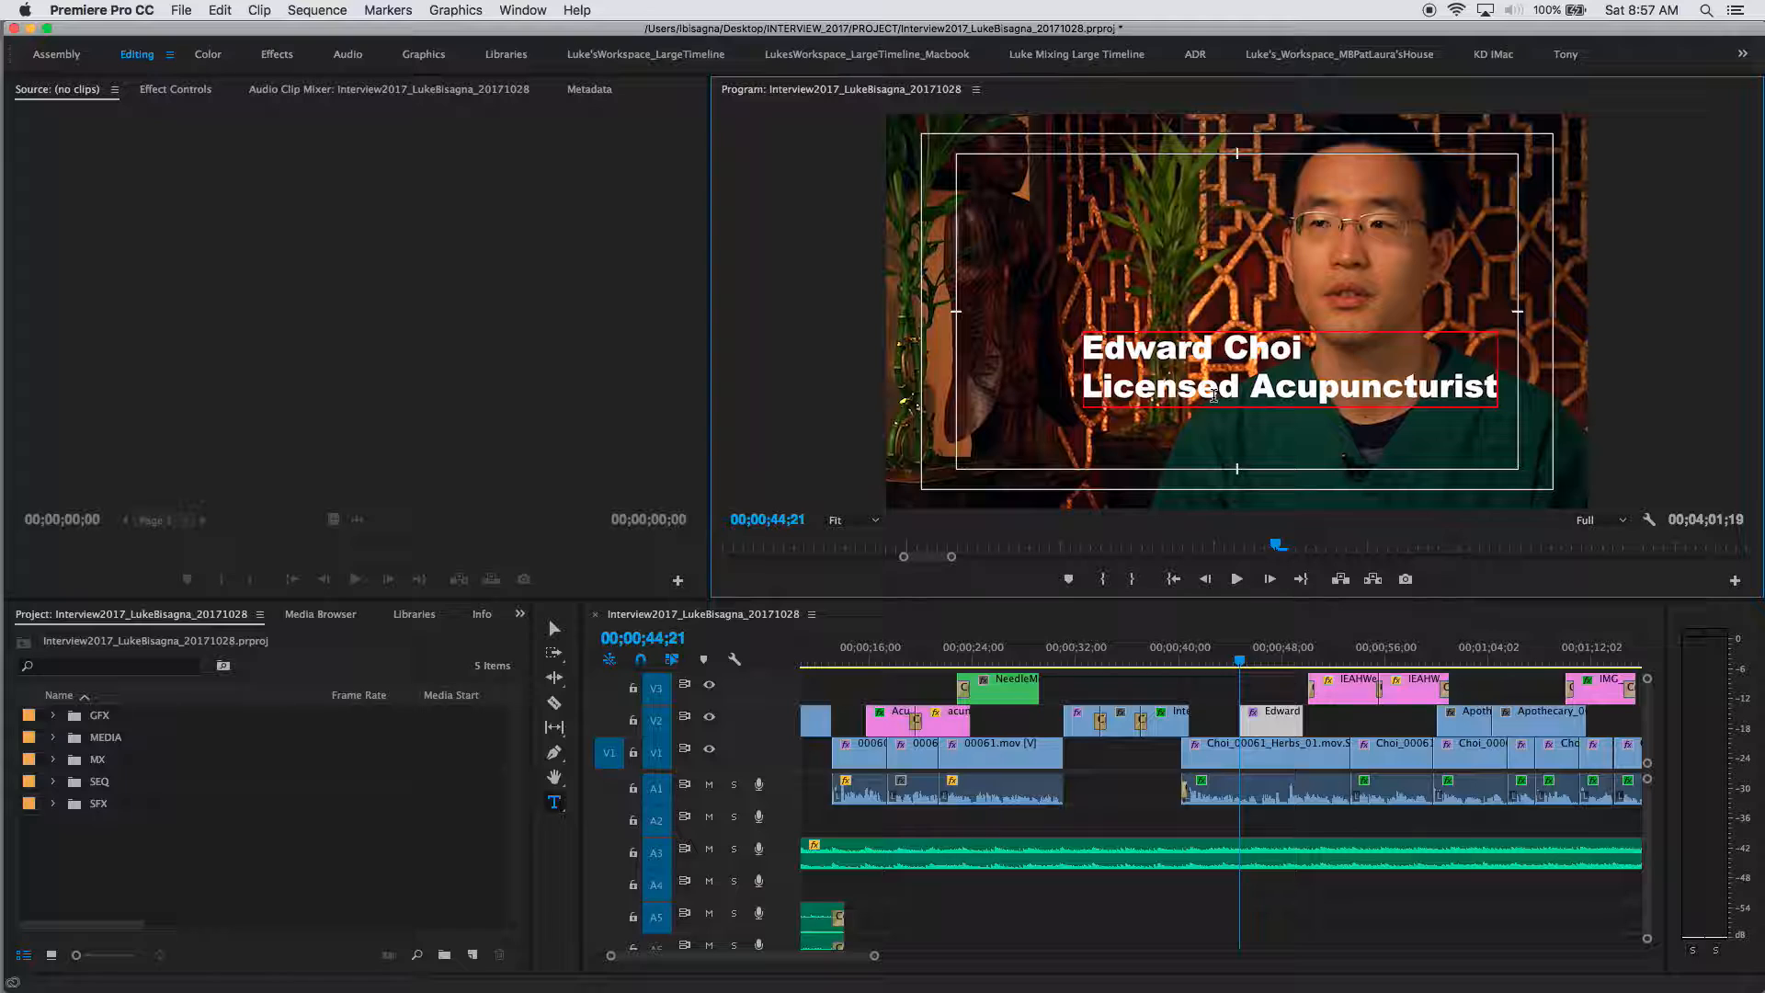
left_click(552, 632)
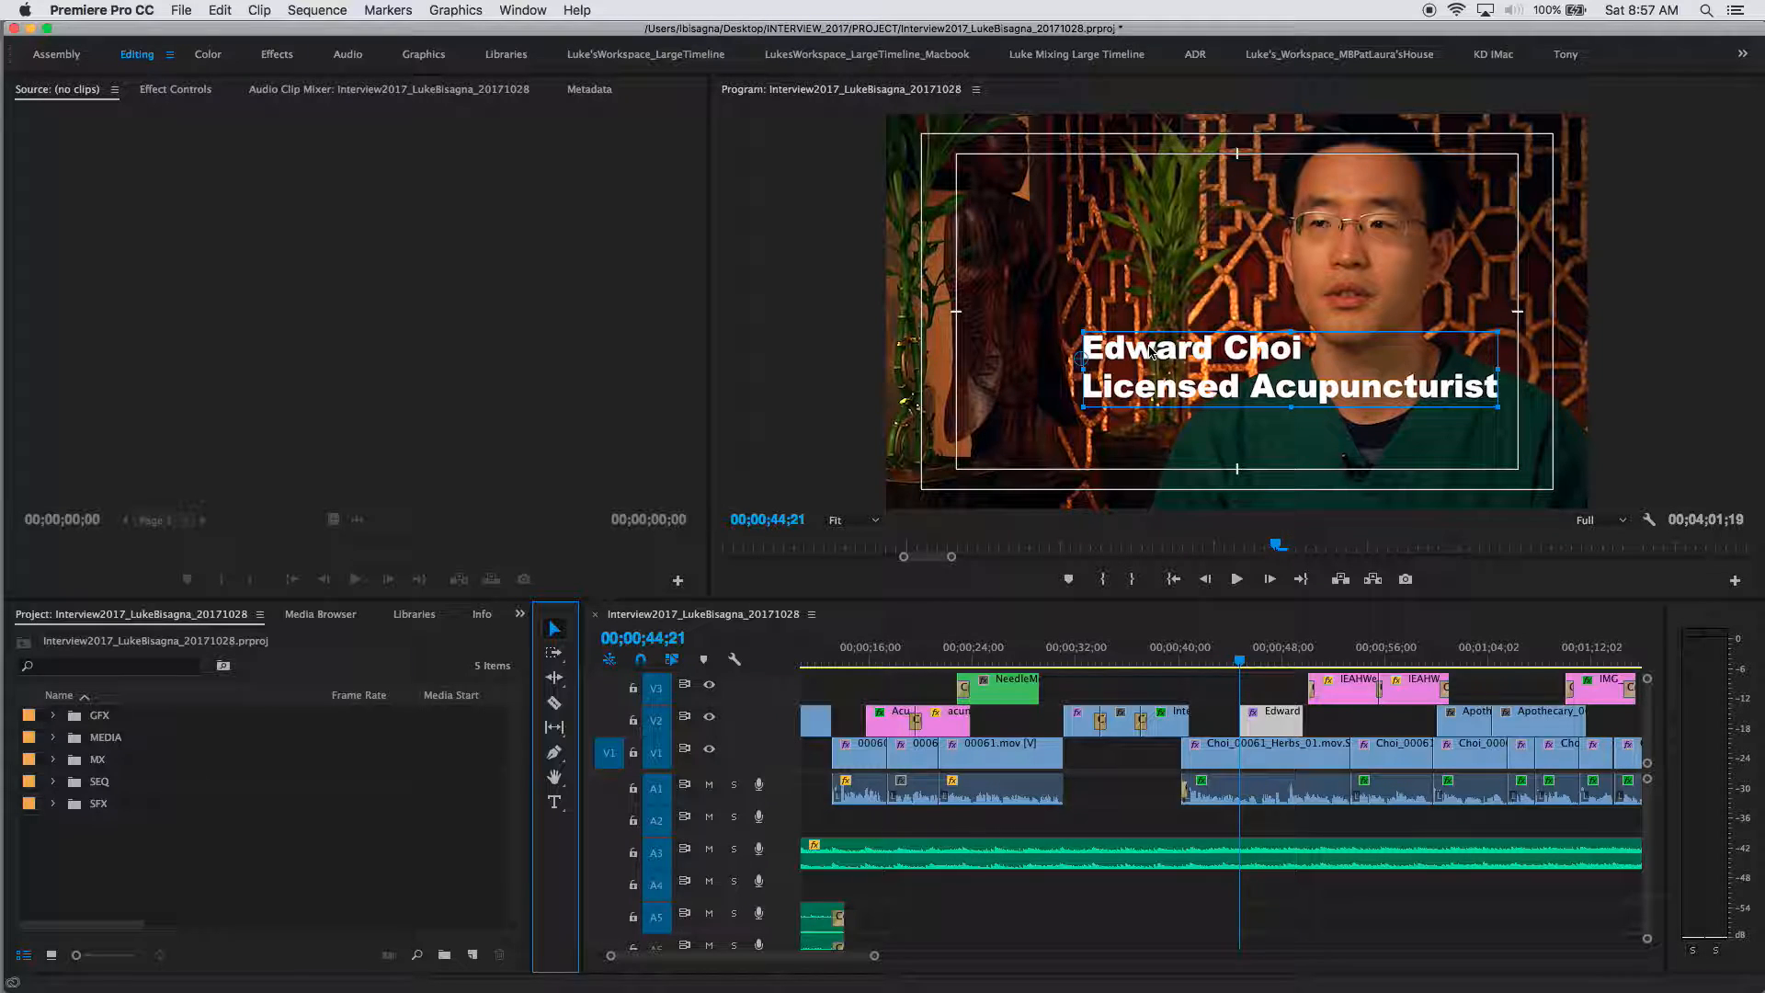
Step: Drag the title to the lower-left of the frame inside the safe margins
left_click_drag(1144, 354, 1018, 420)
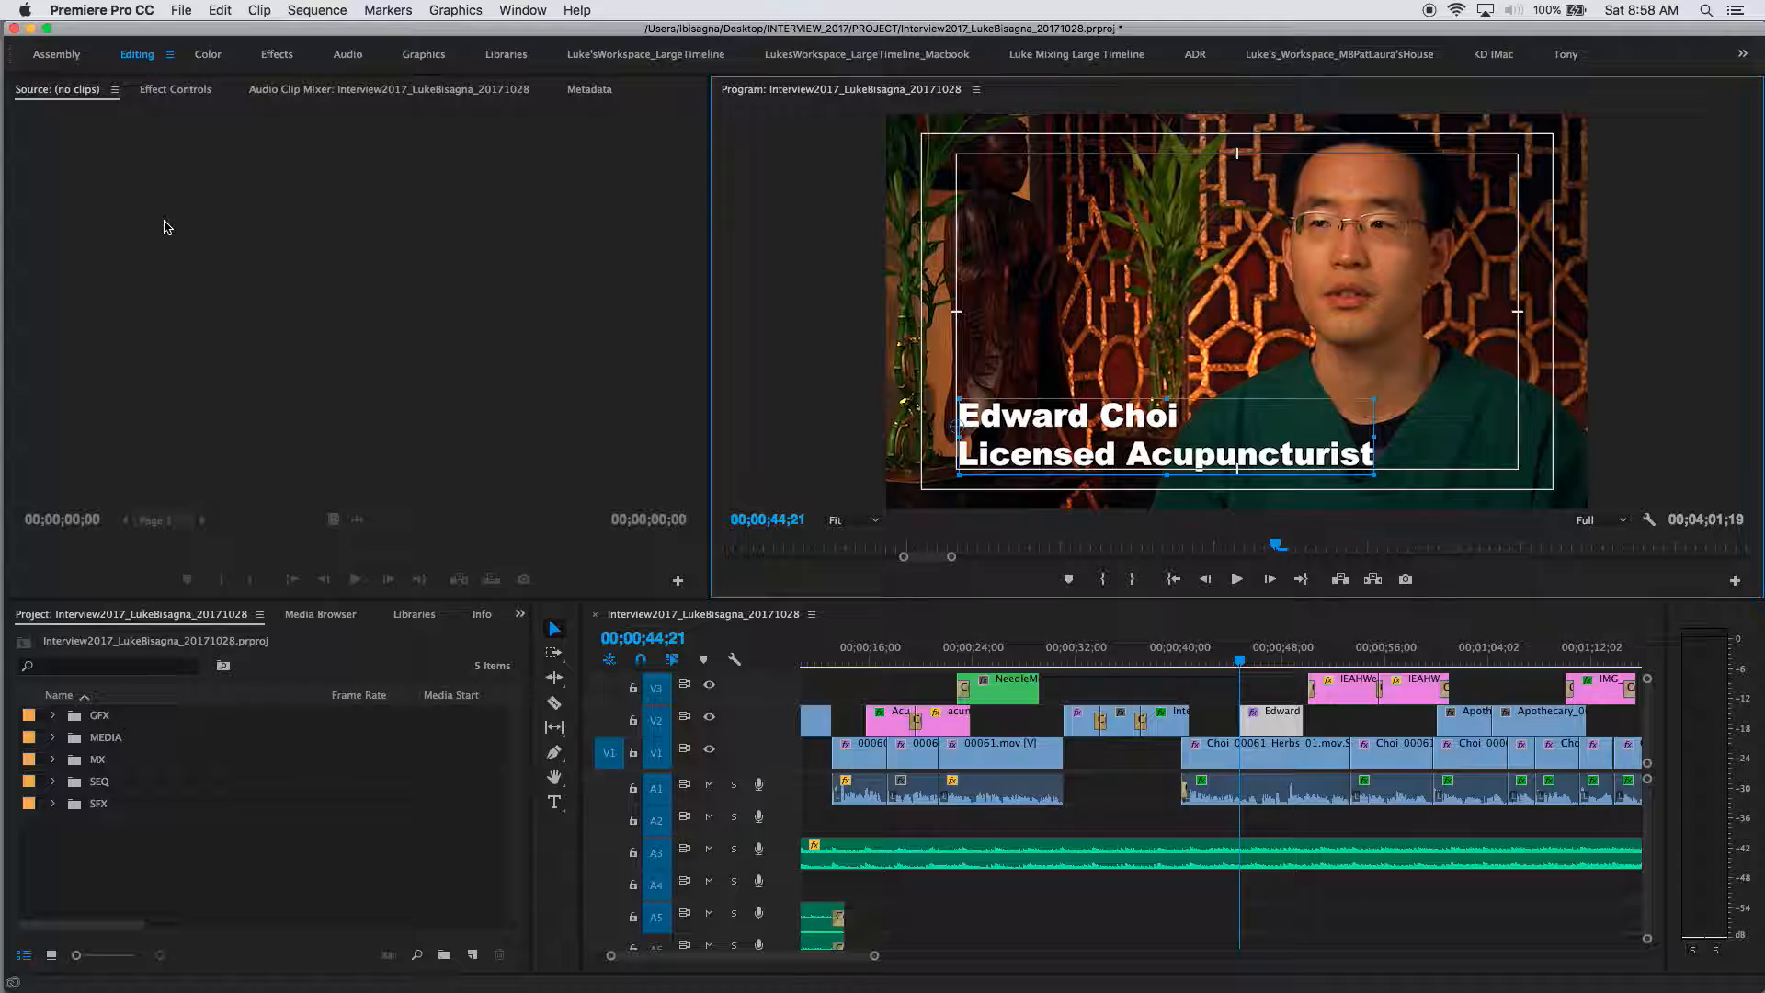
Step: Expand the title's Text effect in Effect Controls to show Arial Black, size 88, position 194.0, 855.4
left_click(174, 92)
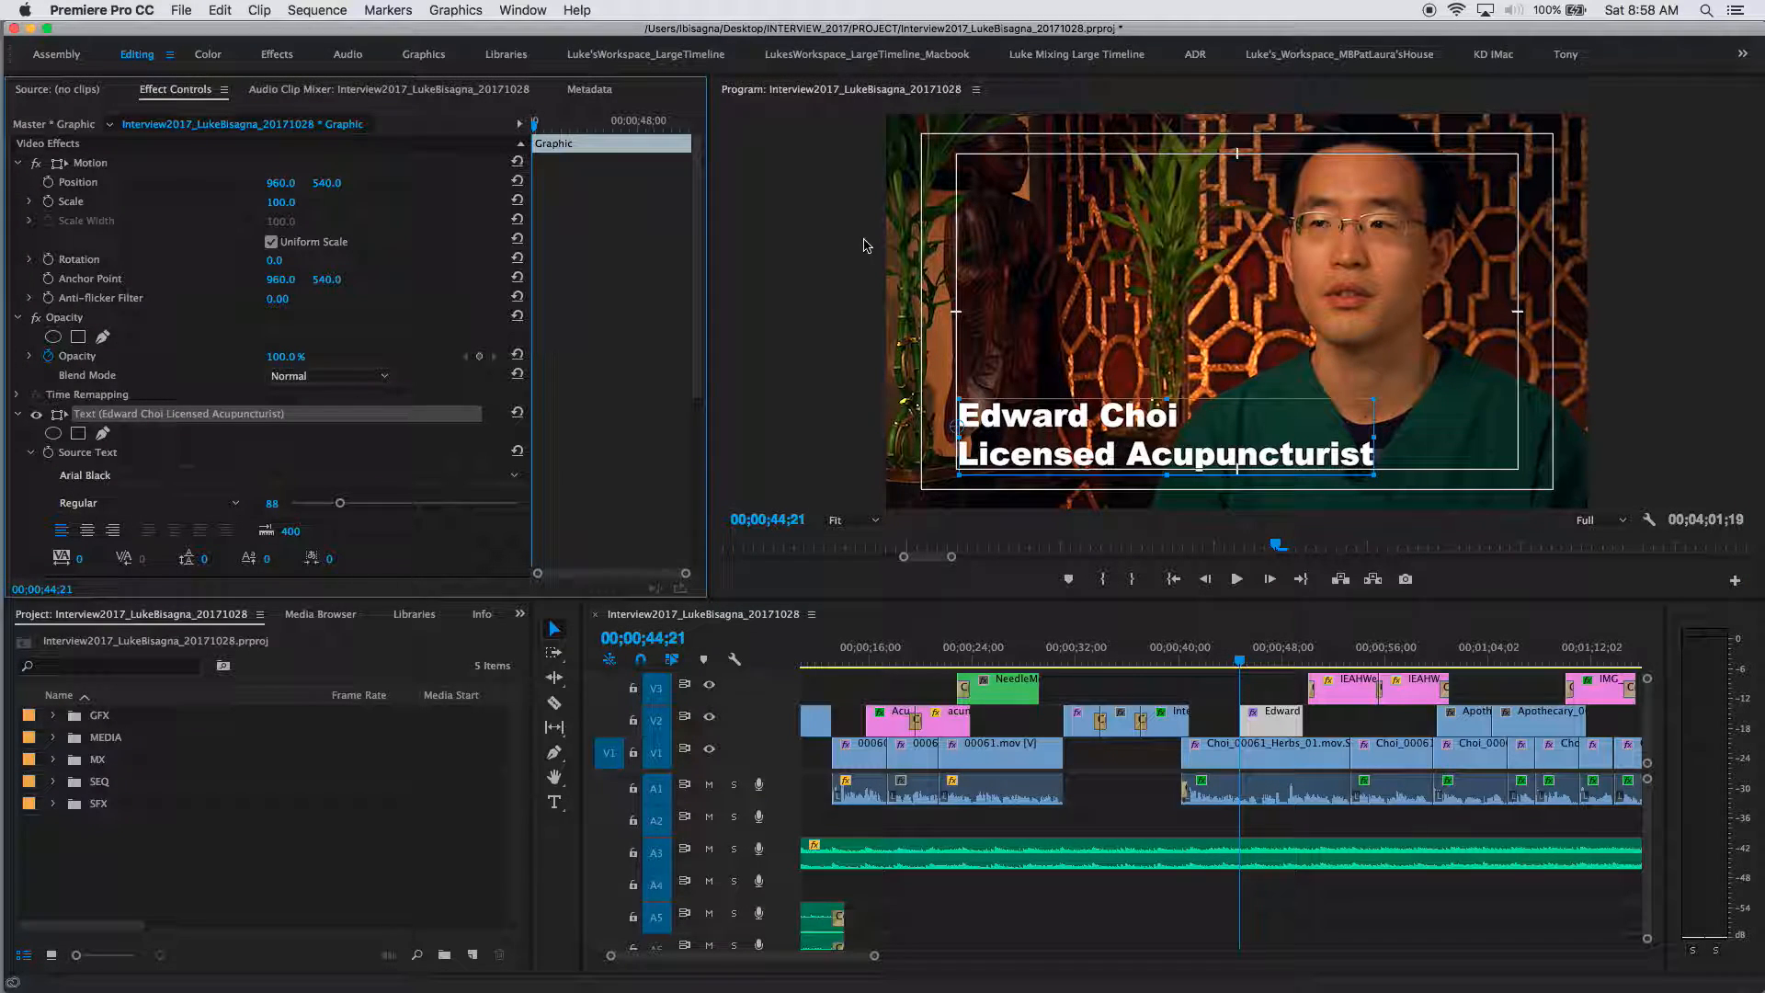
scroll(686, 282, "down", 2)
scroll(686, 281, "down", 1)
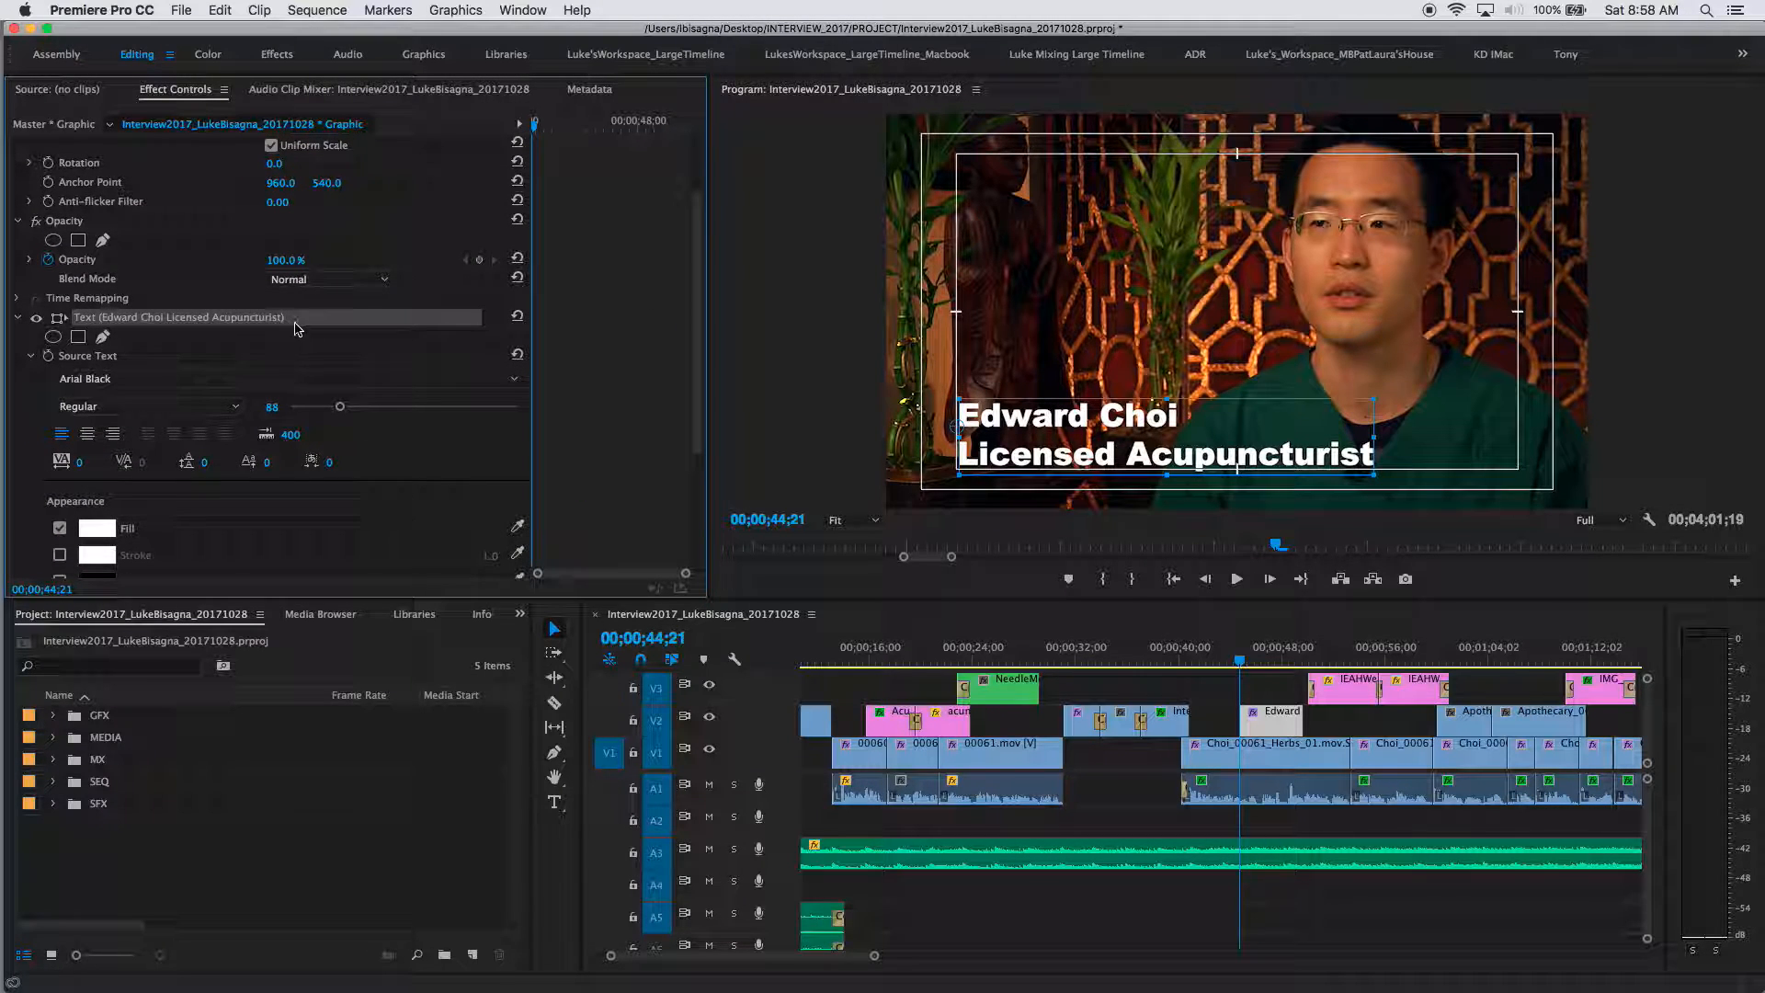
left_click(36, 319)
left_click(37, 319)
left_click(16, 318)
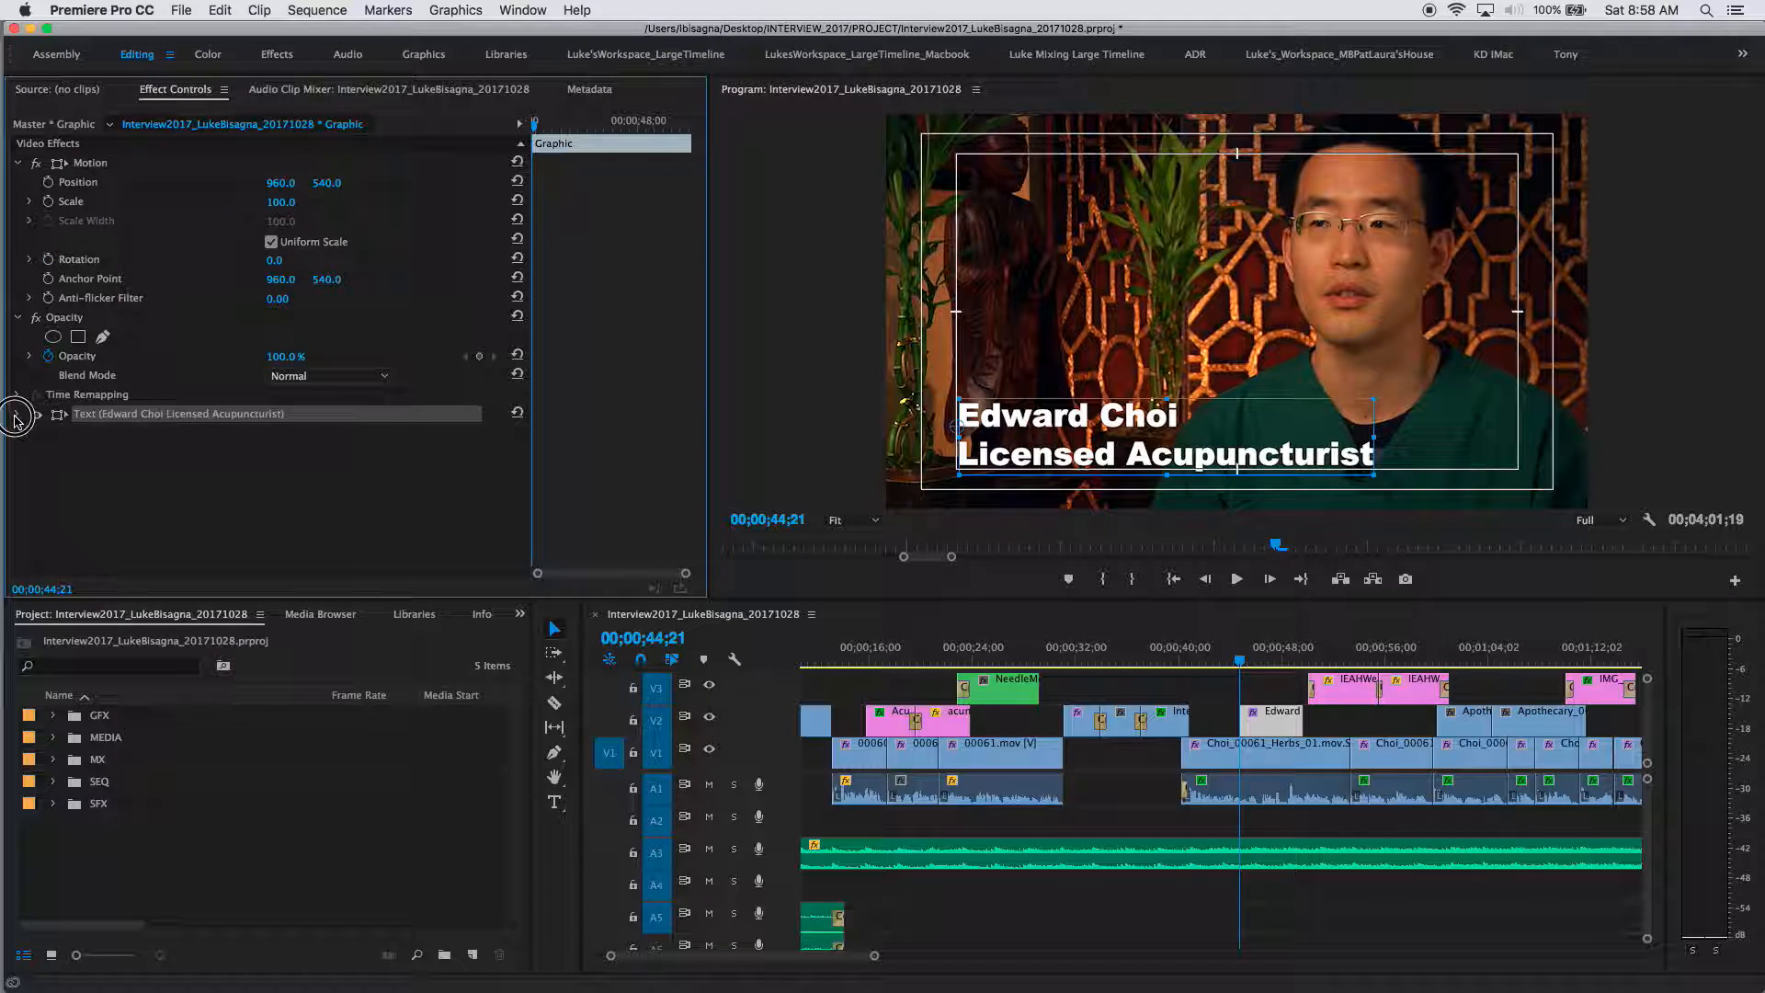
left_click(16, 413)
left_click_drag(701, 309, 686, 474)
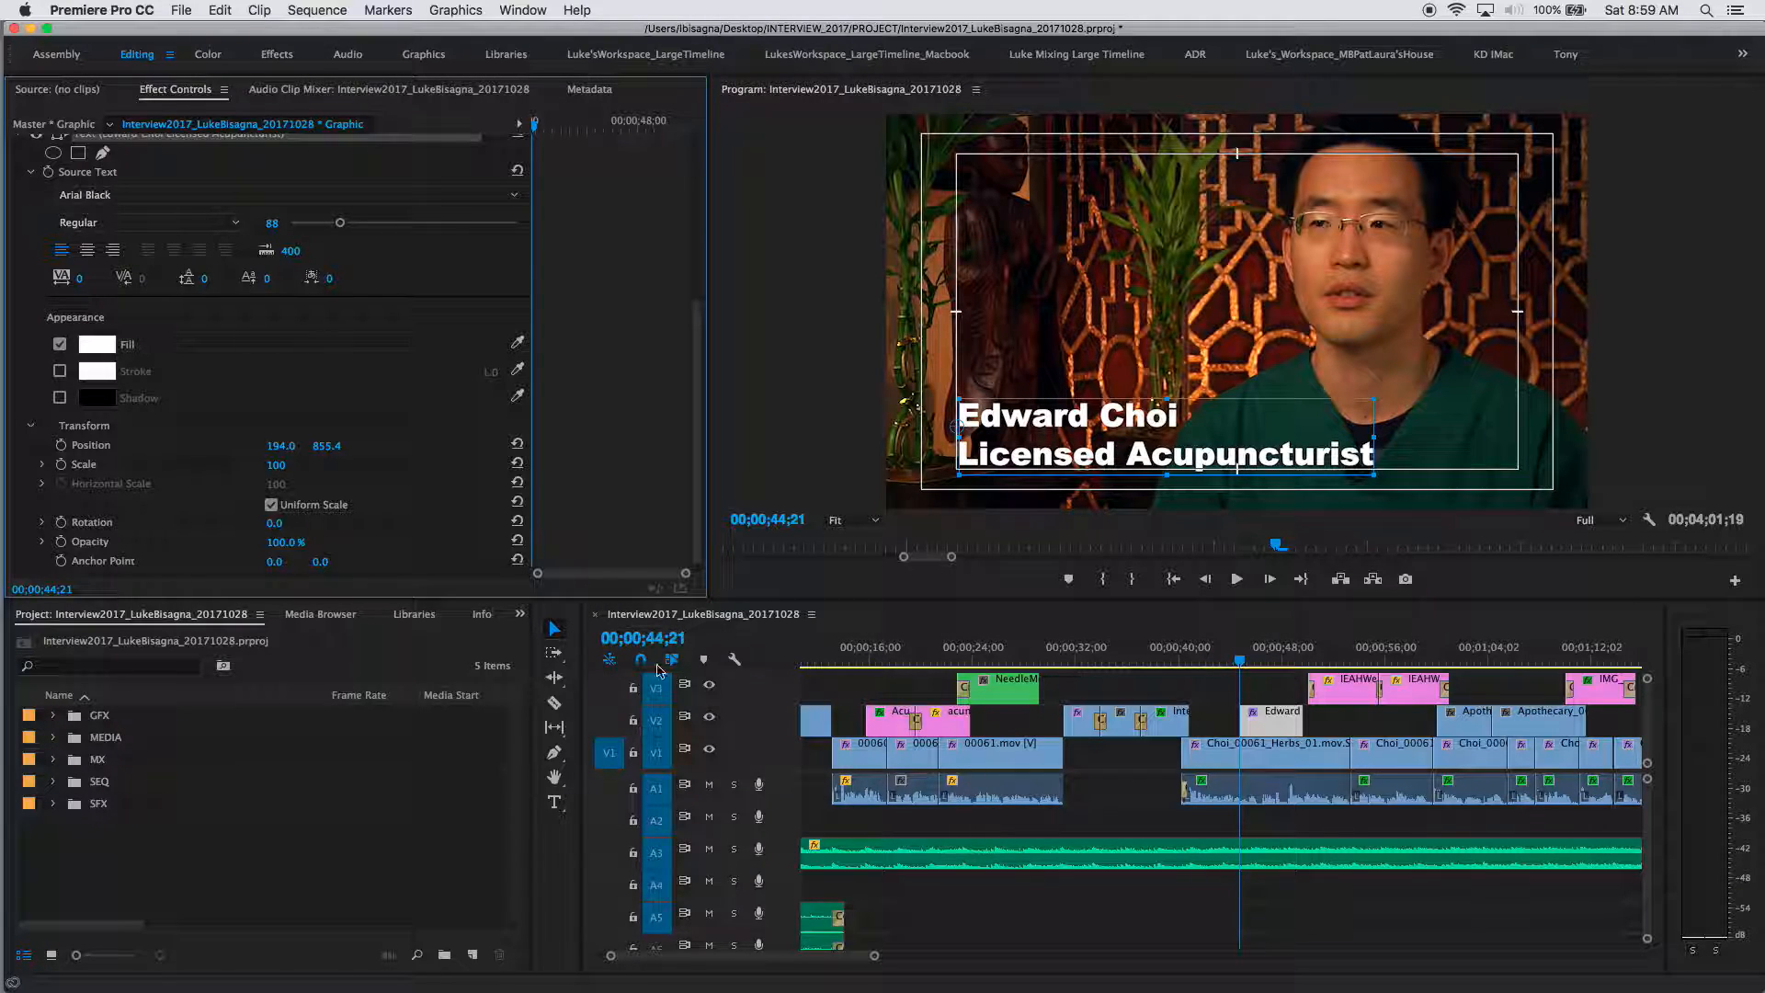
Step: Select the 'Licensed Acupuncturist' line and reduce its font size to 64
left_click(555, 803)
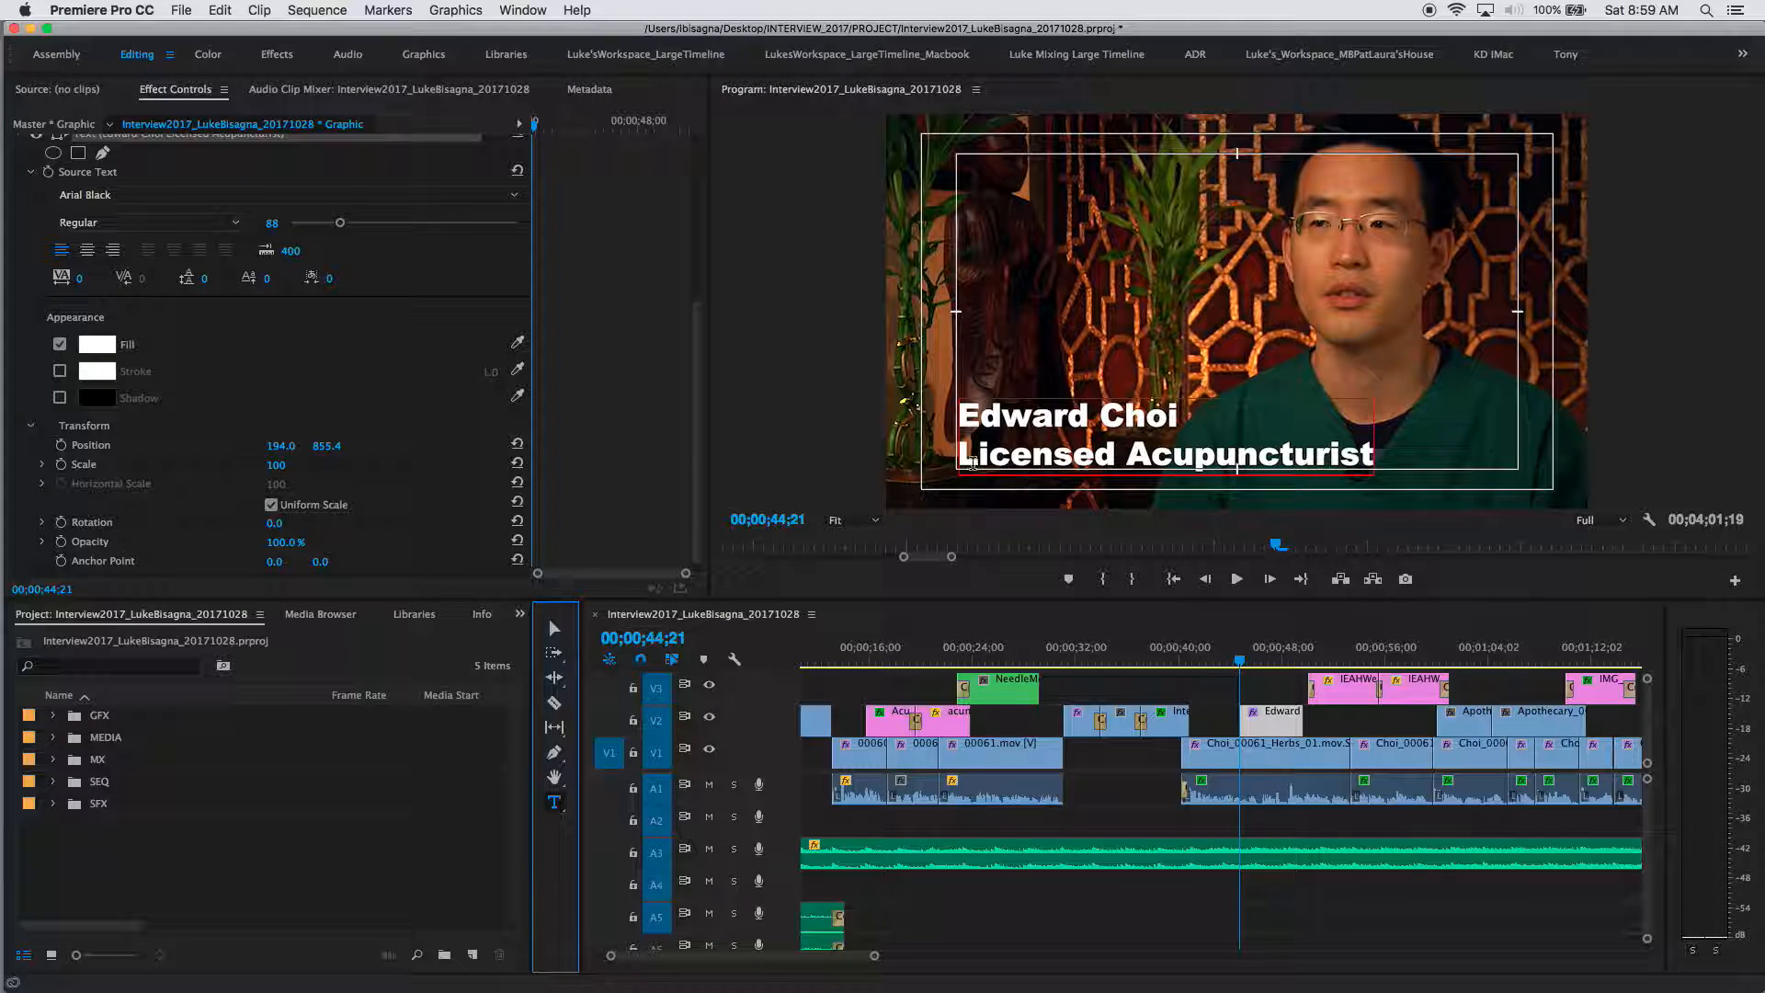
left_click_drag(961, 453, 1373, 454)
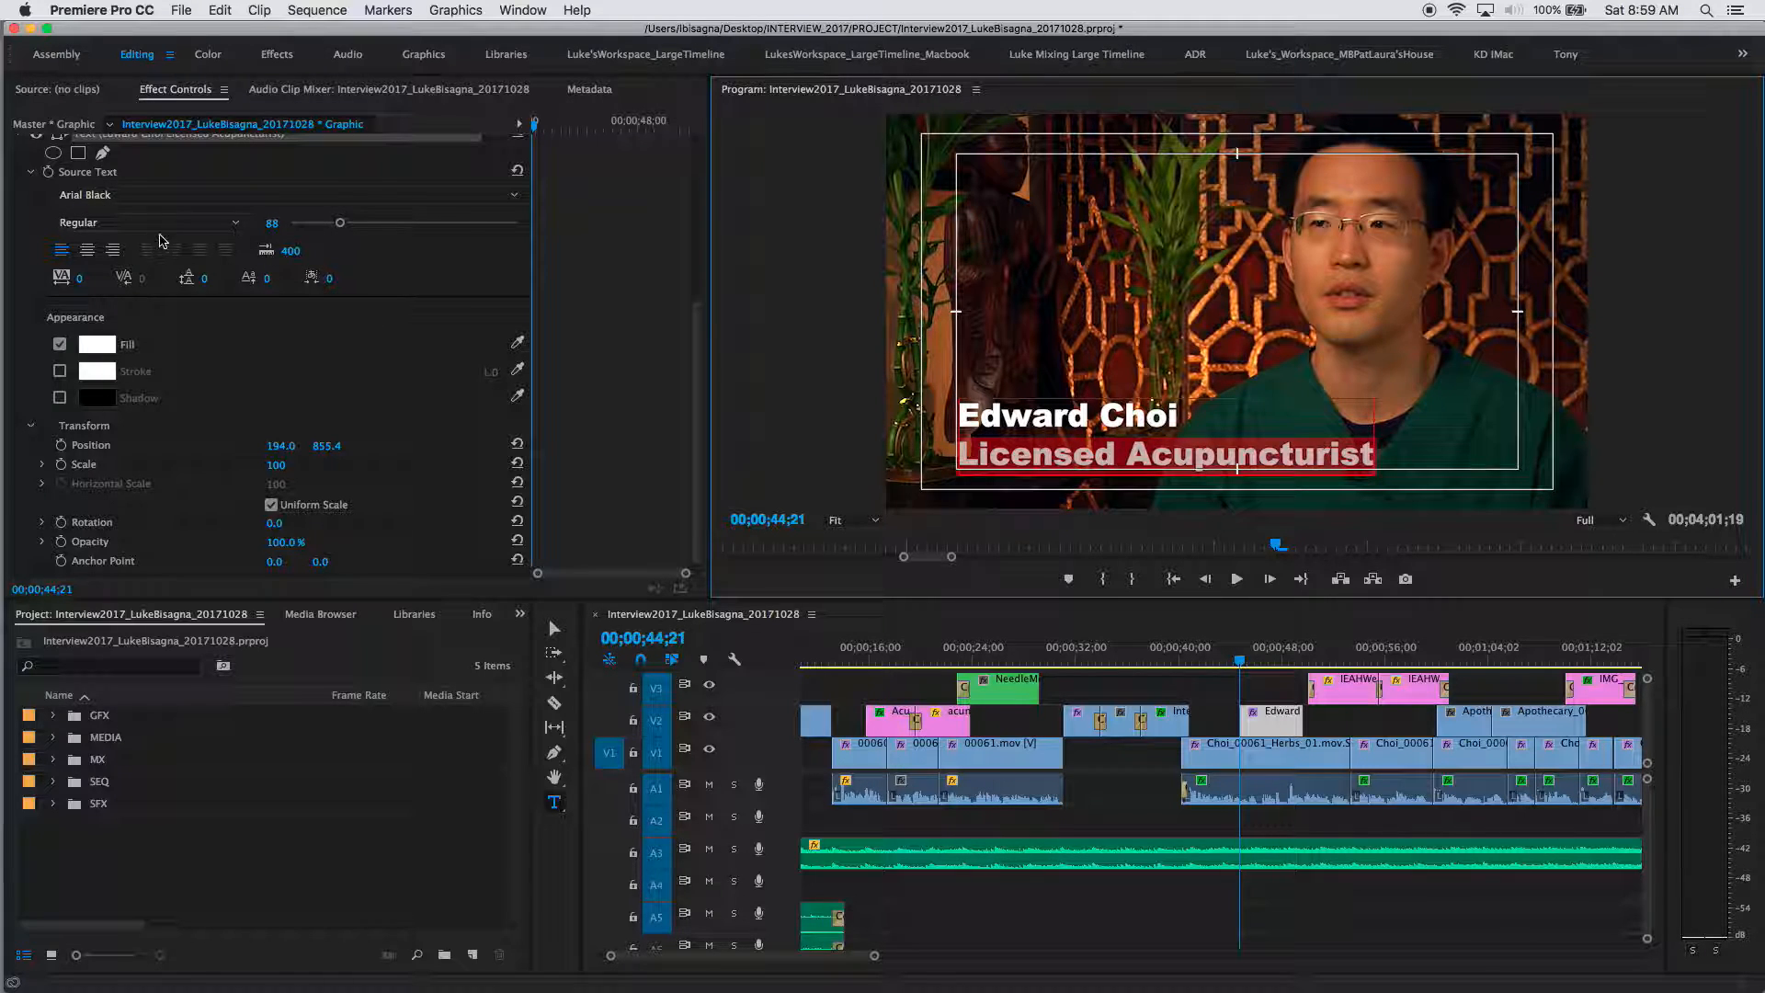
left_click_drag(336, 224, 327, 228)
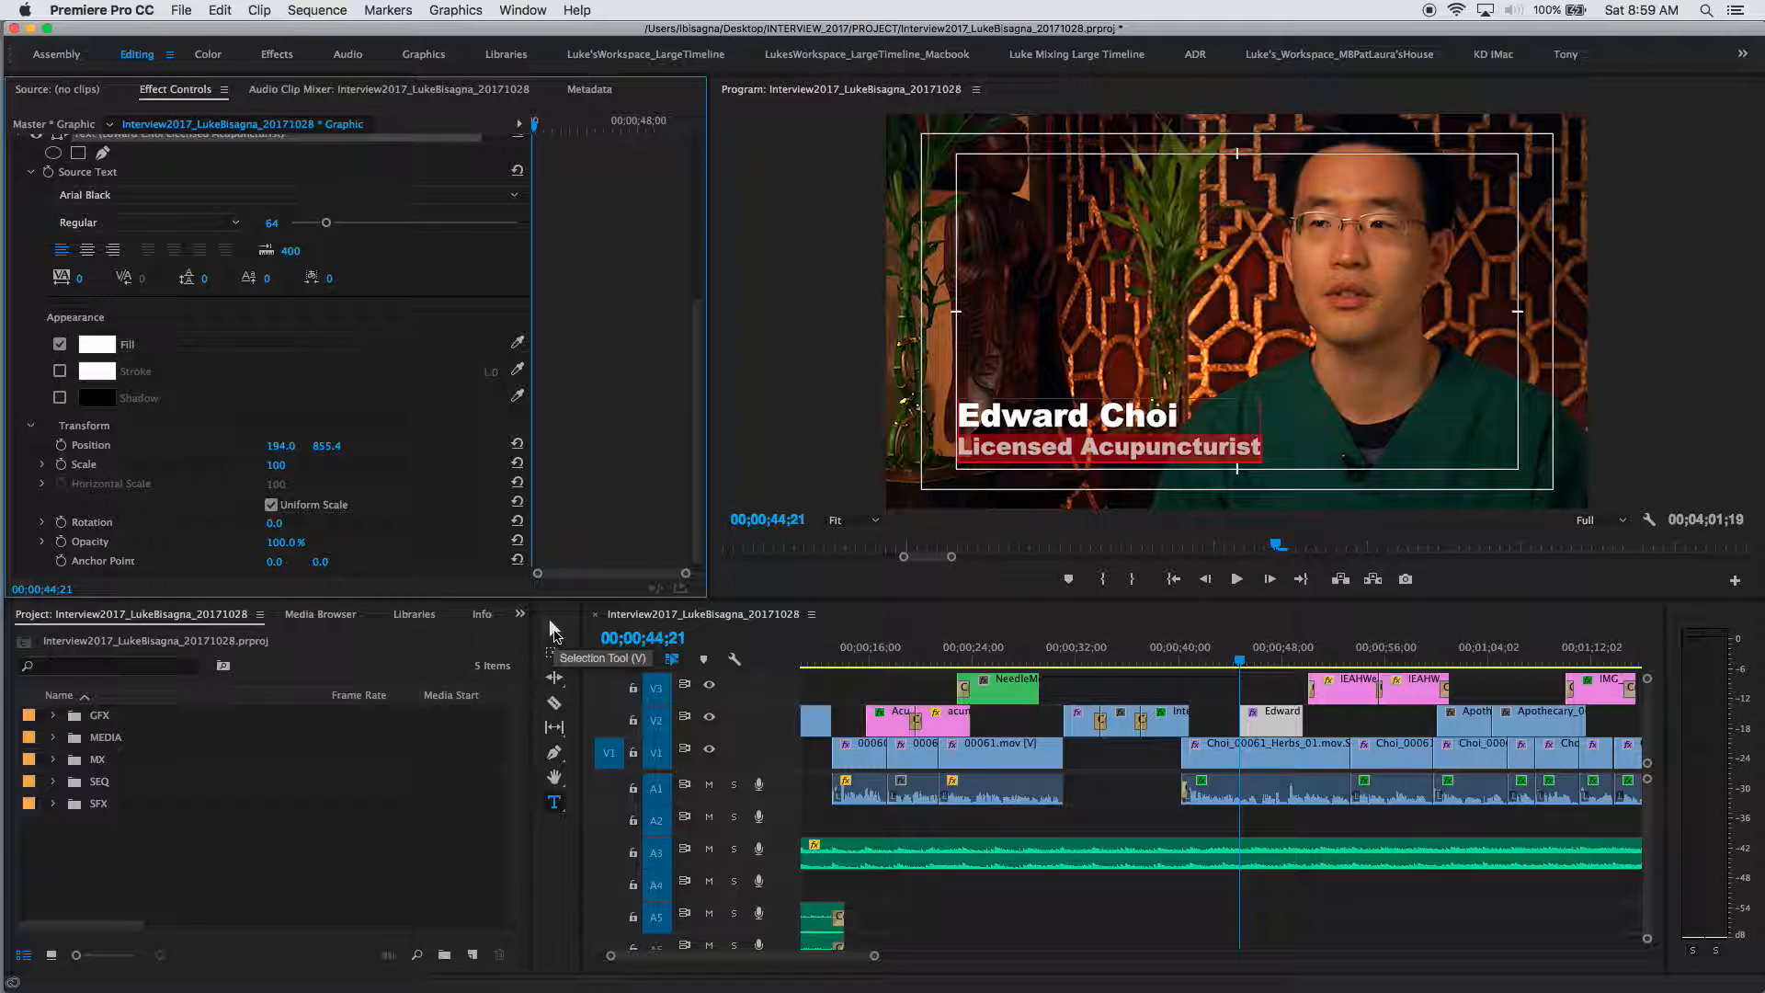
Step: Nudge the title slightly lower to position 197.0, 885.3
left_click(555, 629)
left_click_drag(998, 424, 1002, 433)
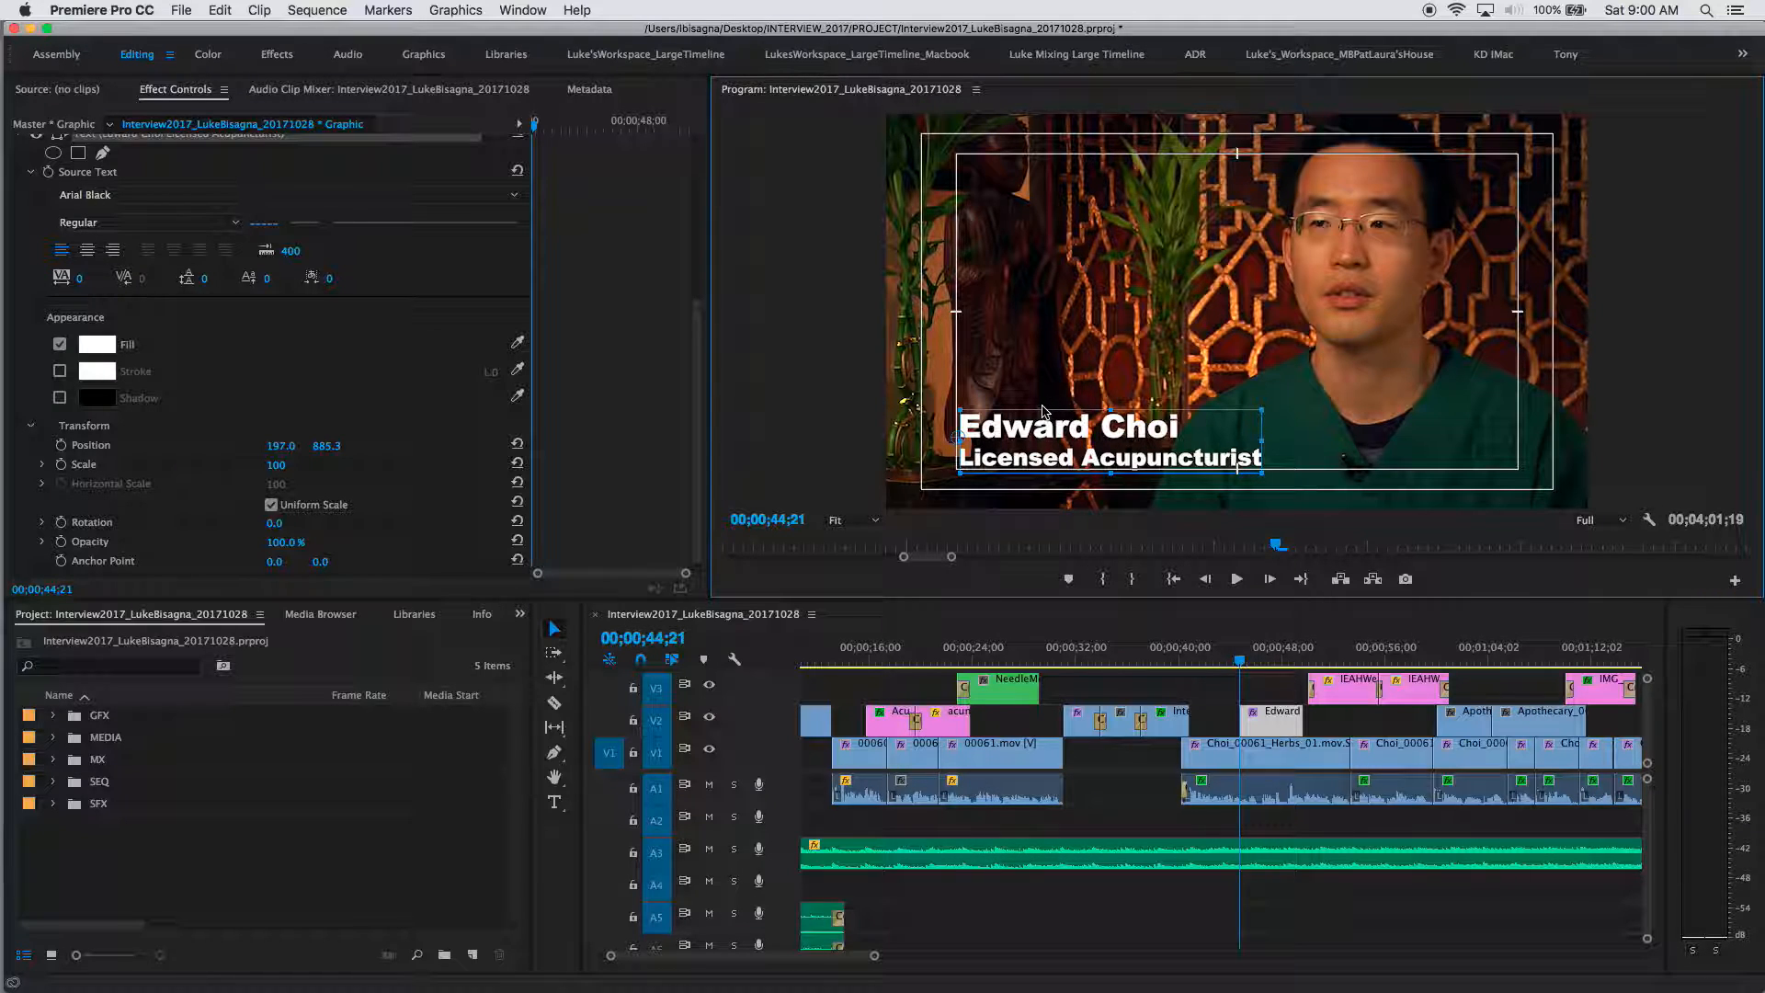
left_click(1045, 361)
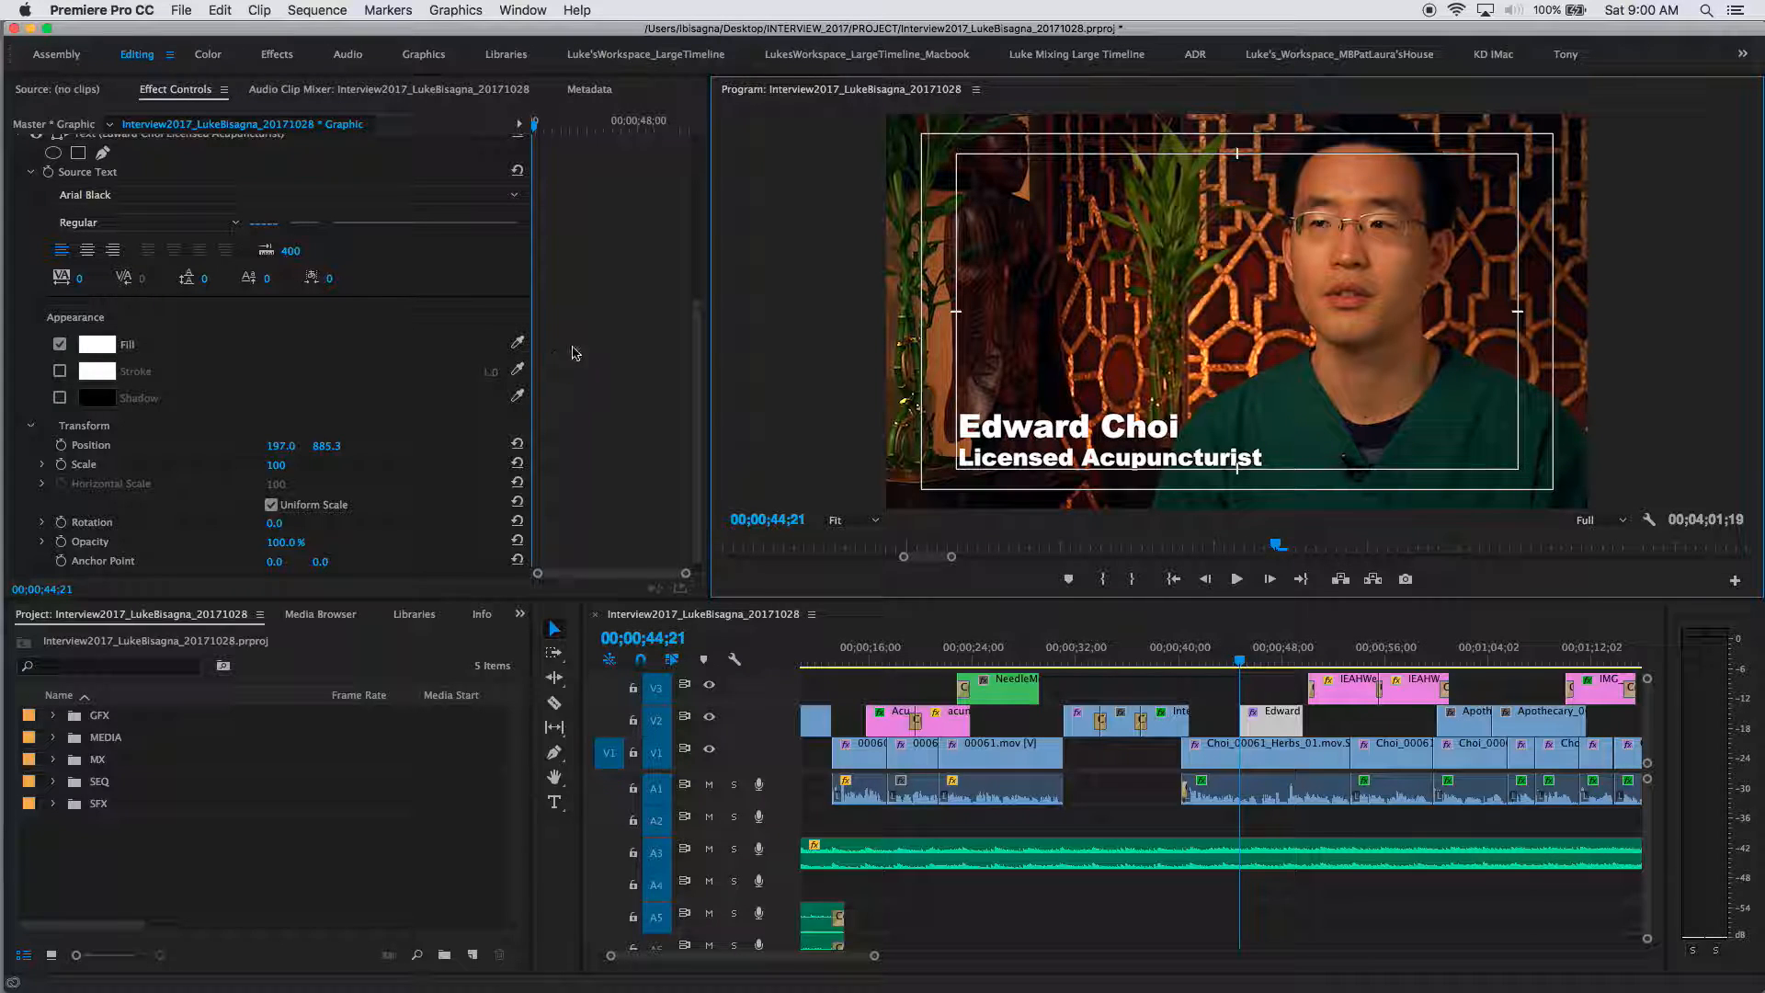
mouse_move(699, 359)
left_mouse_down()
mouse_move(695, 236)
mouse_move(689, 377)
left_mouse_up()
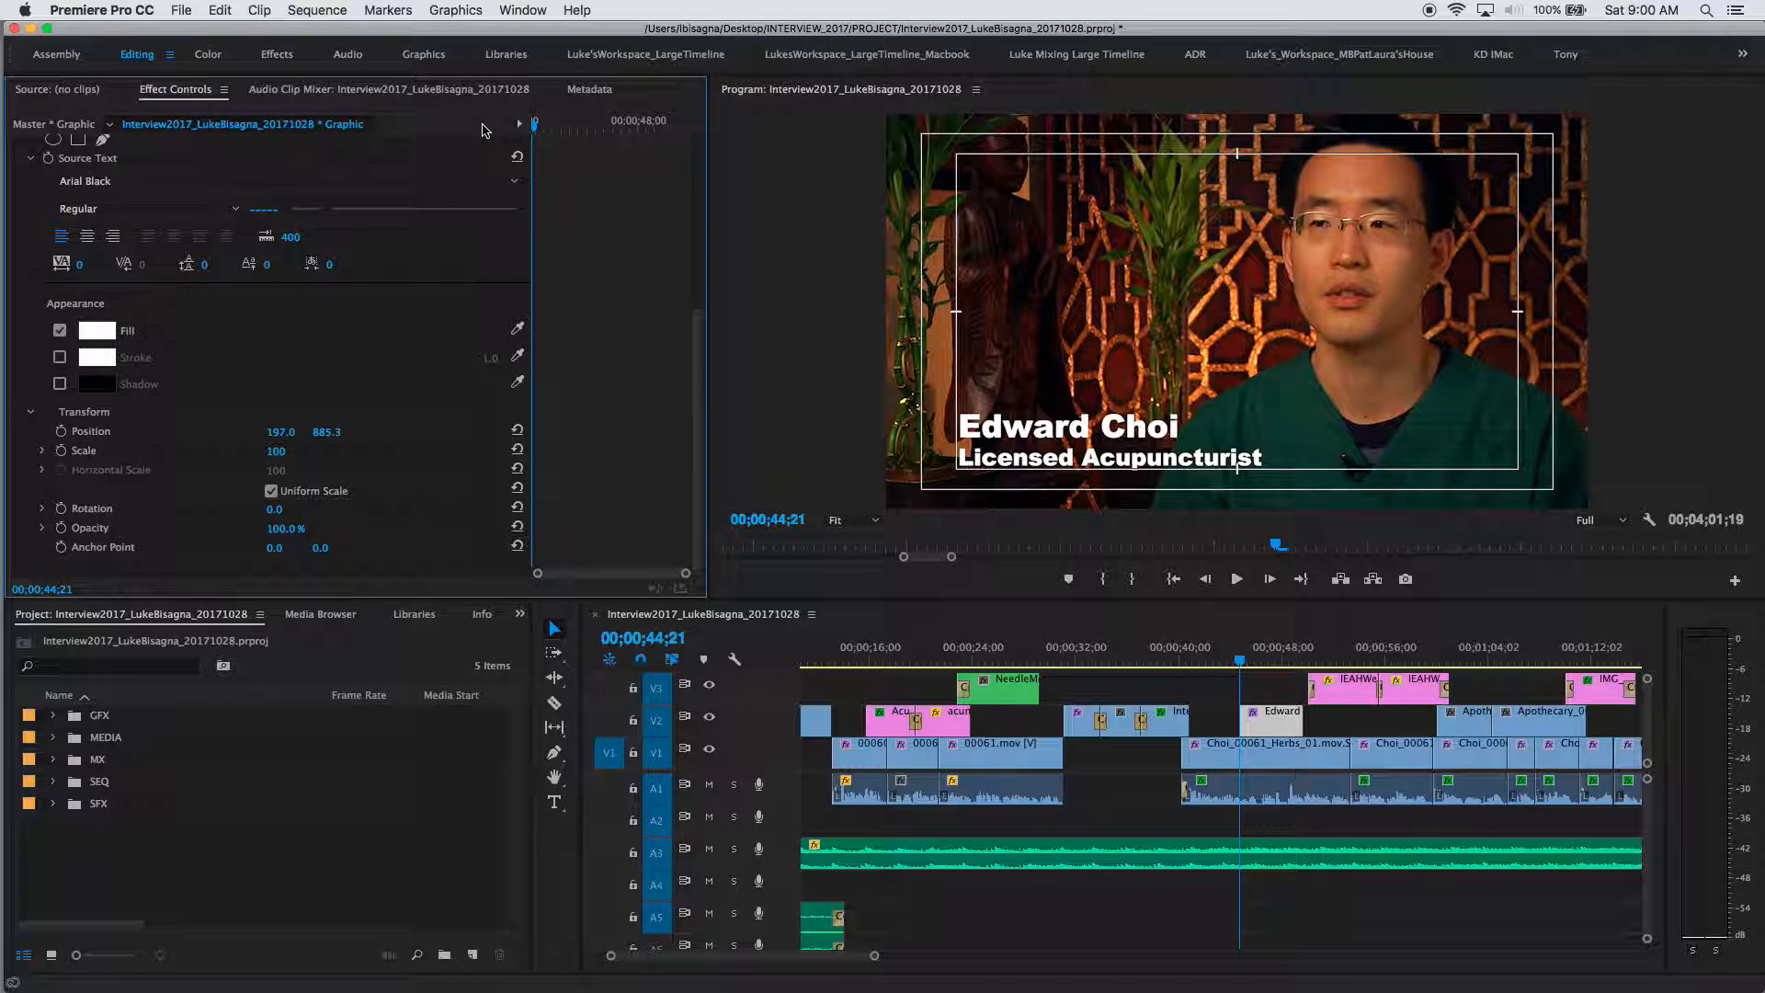
Step: Dock the Essential Graphics panel beside Effect Controls and widen the Program monitor
left_click(522, 10)
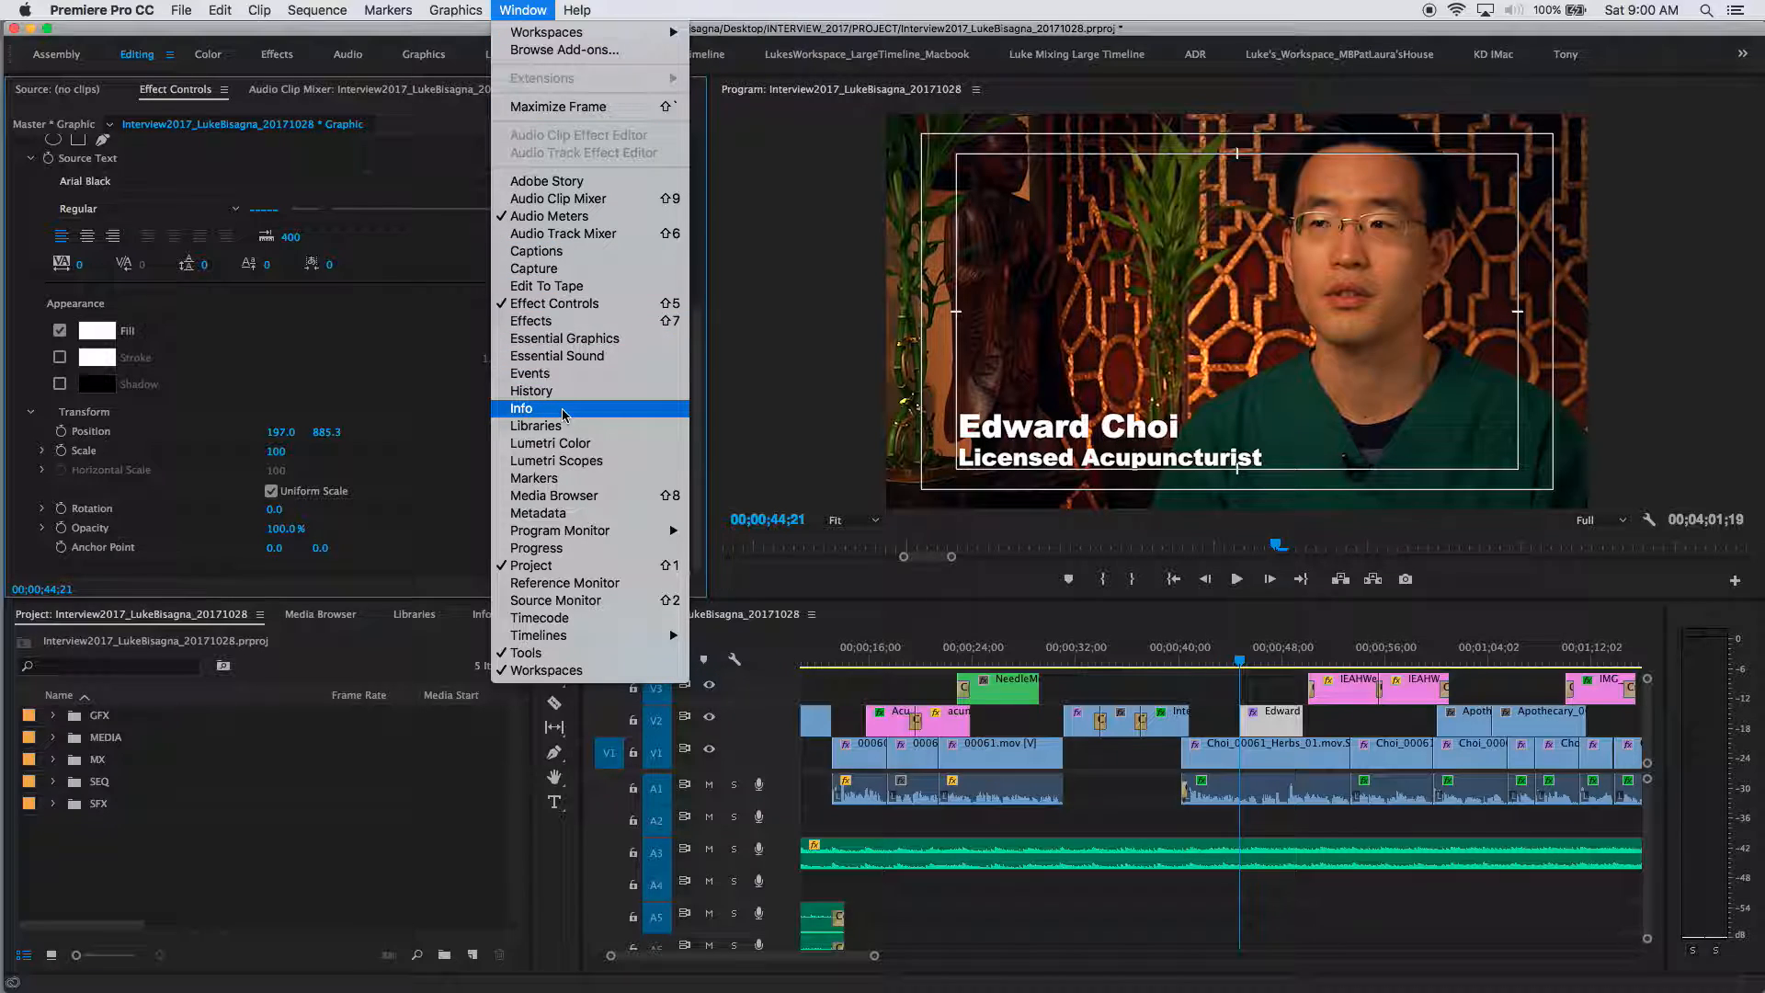
left_click(516, 343)
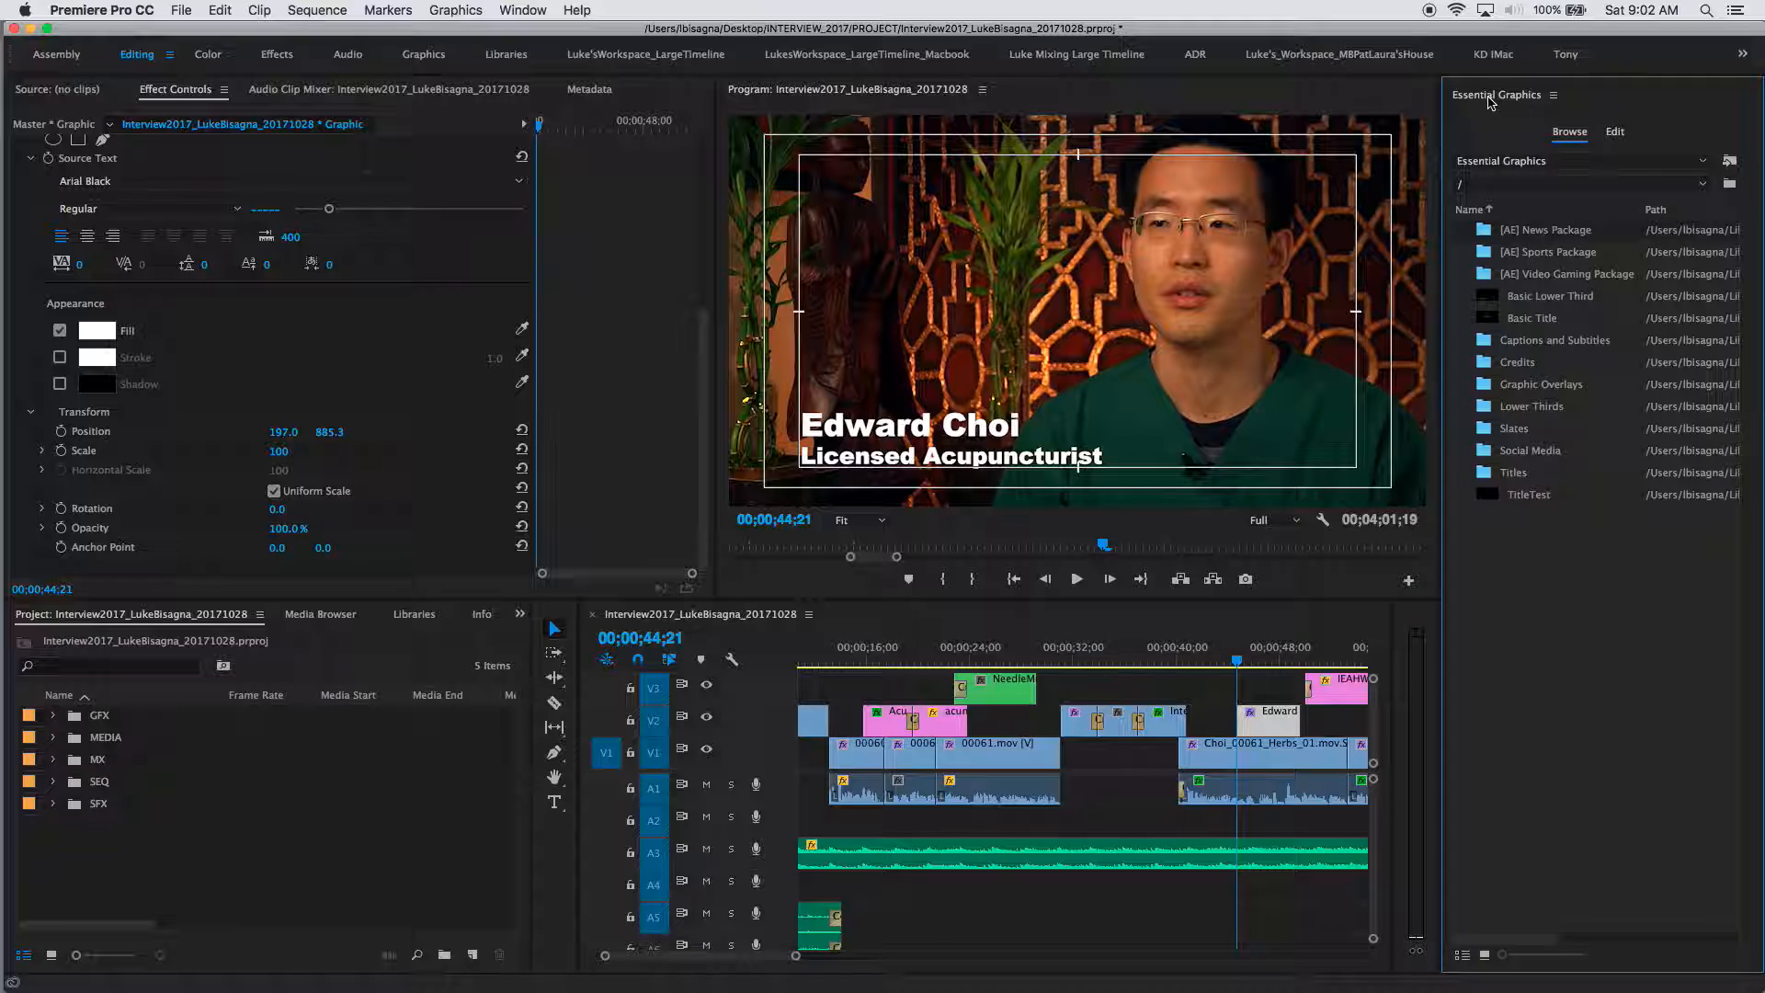
left_click(1489, 101)
left_click_drag(1489, 101, 295, 99)
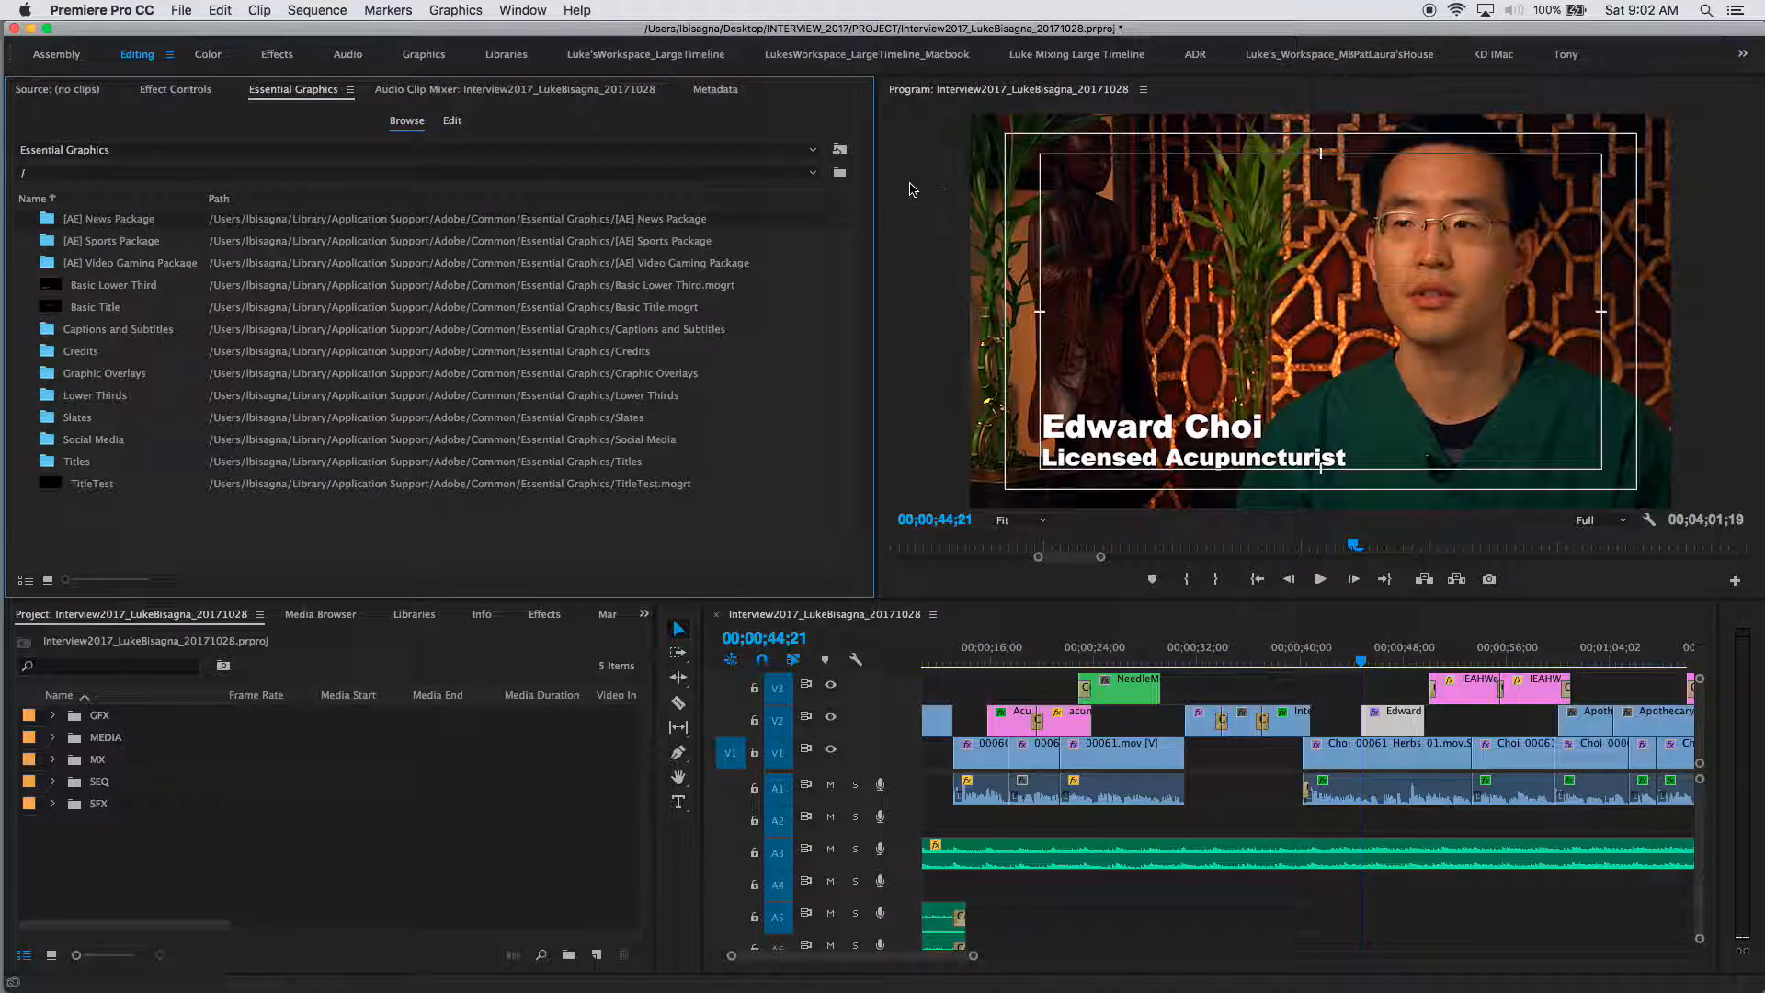
left_click_drag(877, 160, 755, 164)
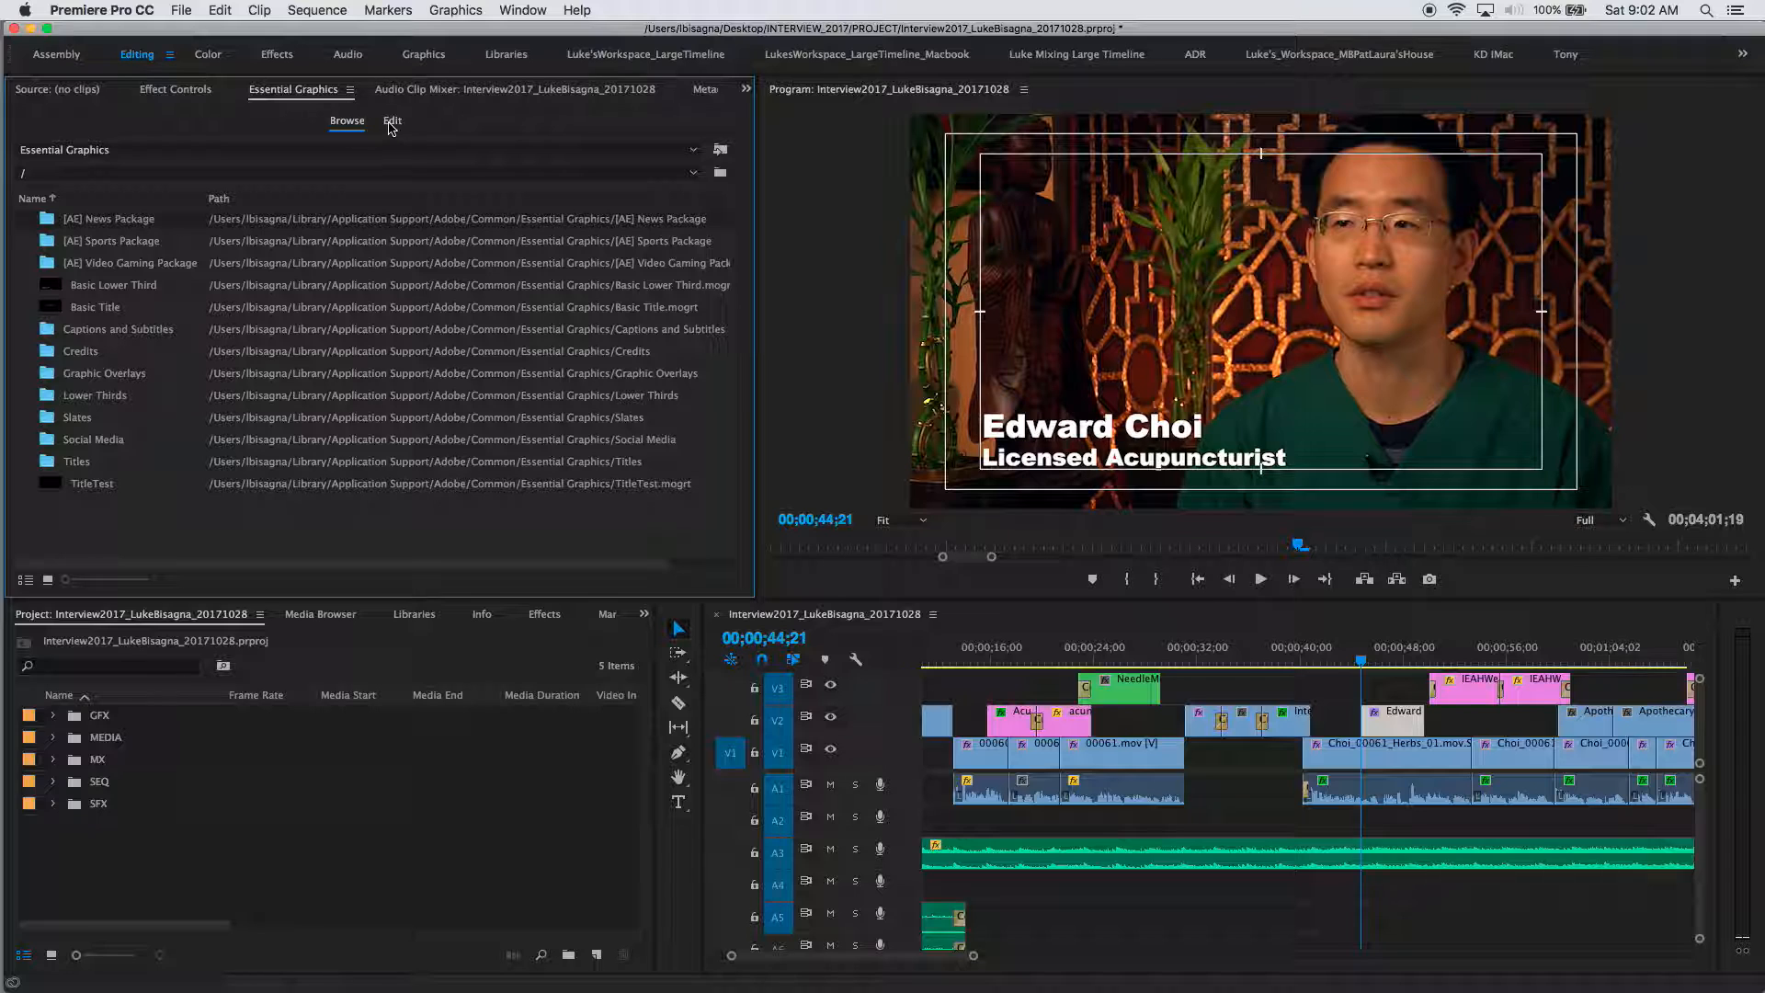
left_click(392, 123)
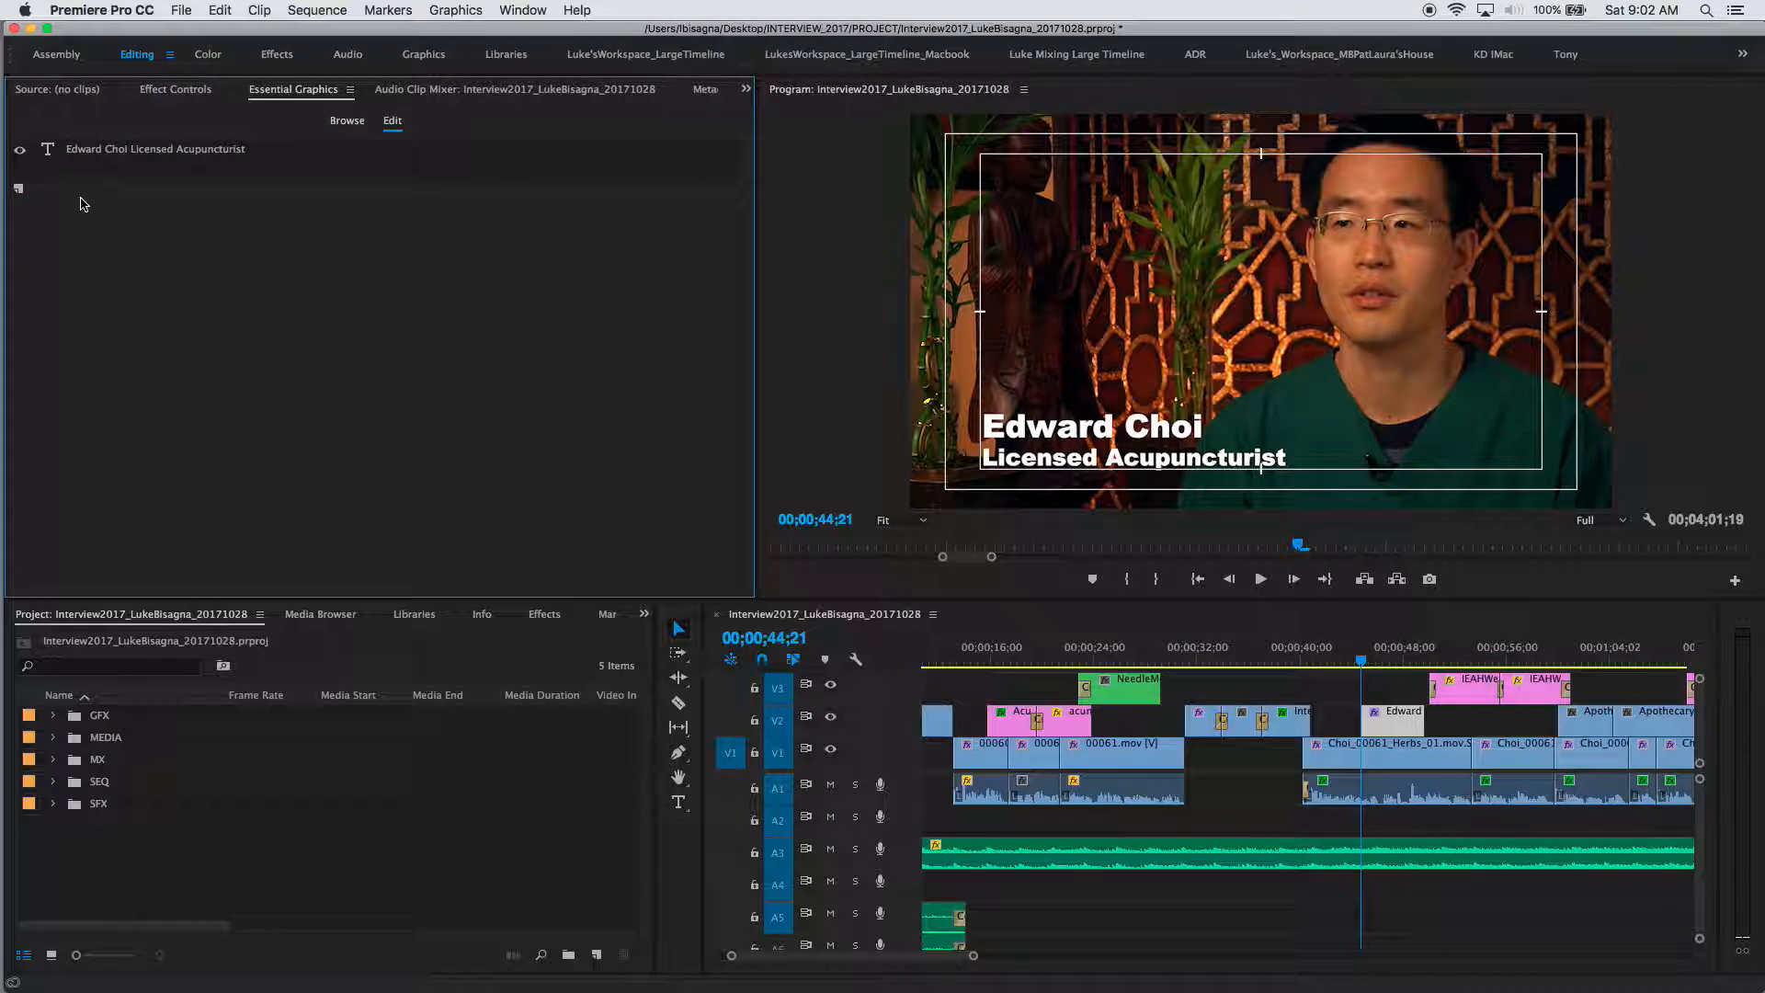
left_click(103, 150)
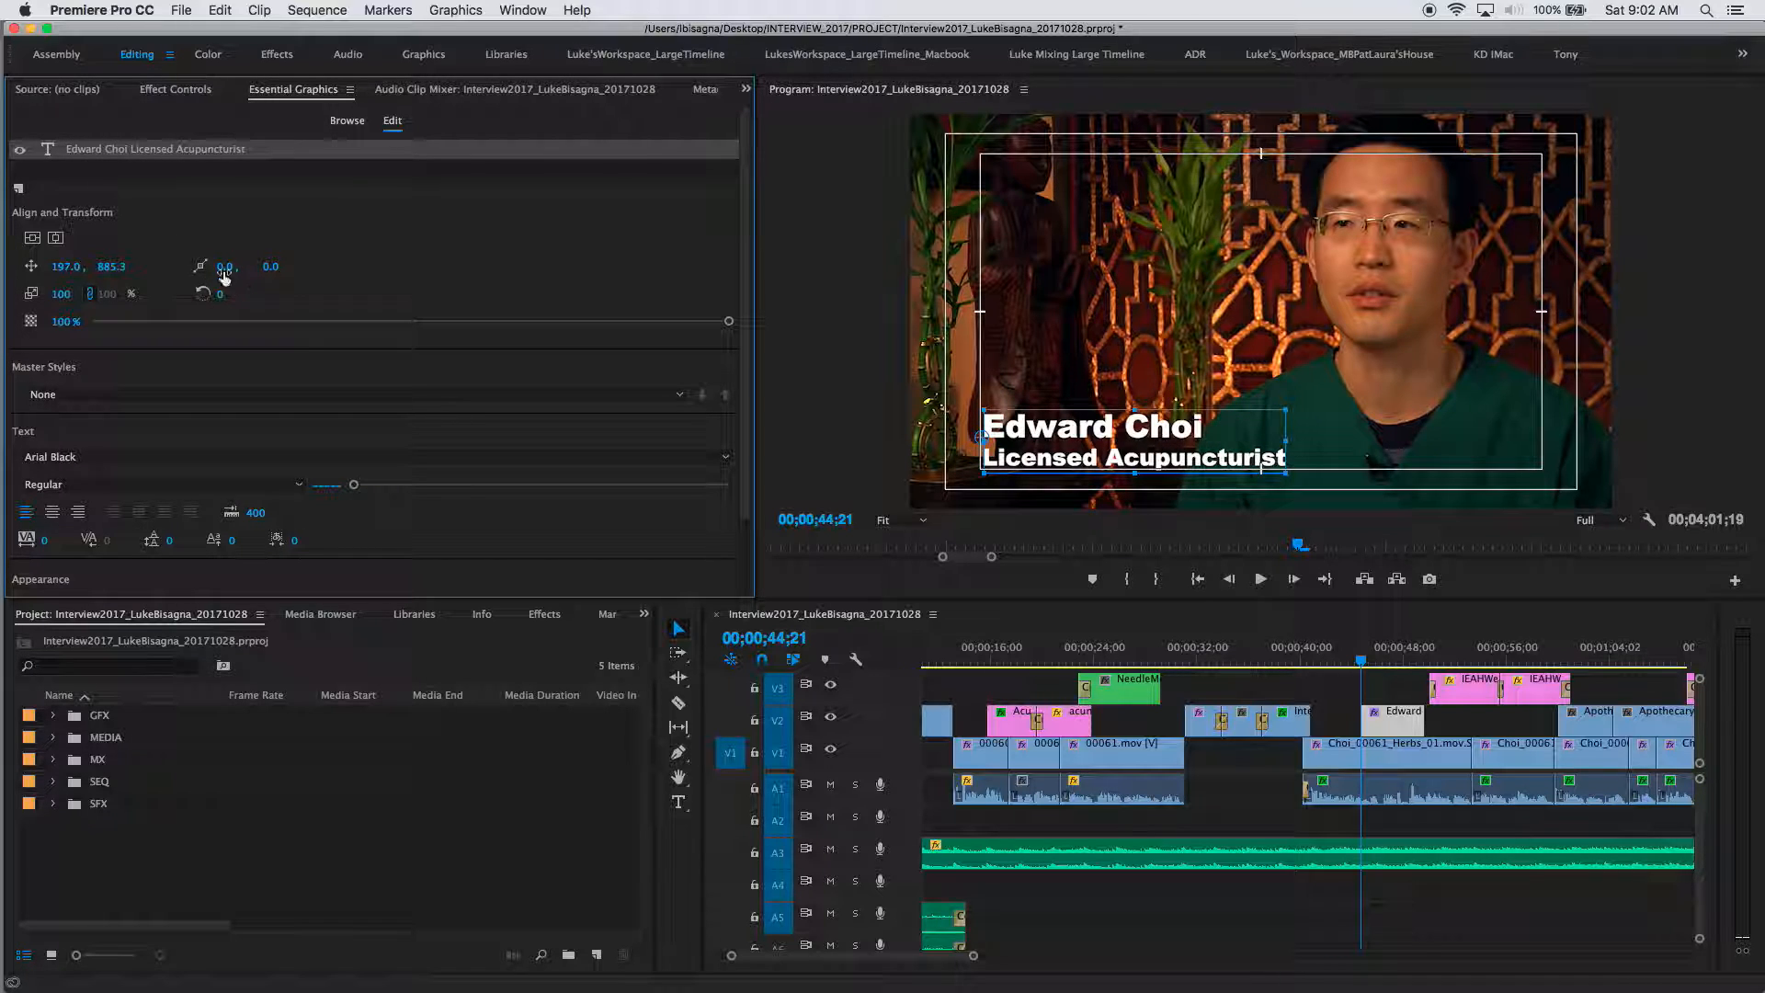
left_click(21, 152)
left_click(20, 153)
left_click_drag(744, 246, 729, 343)
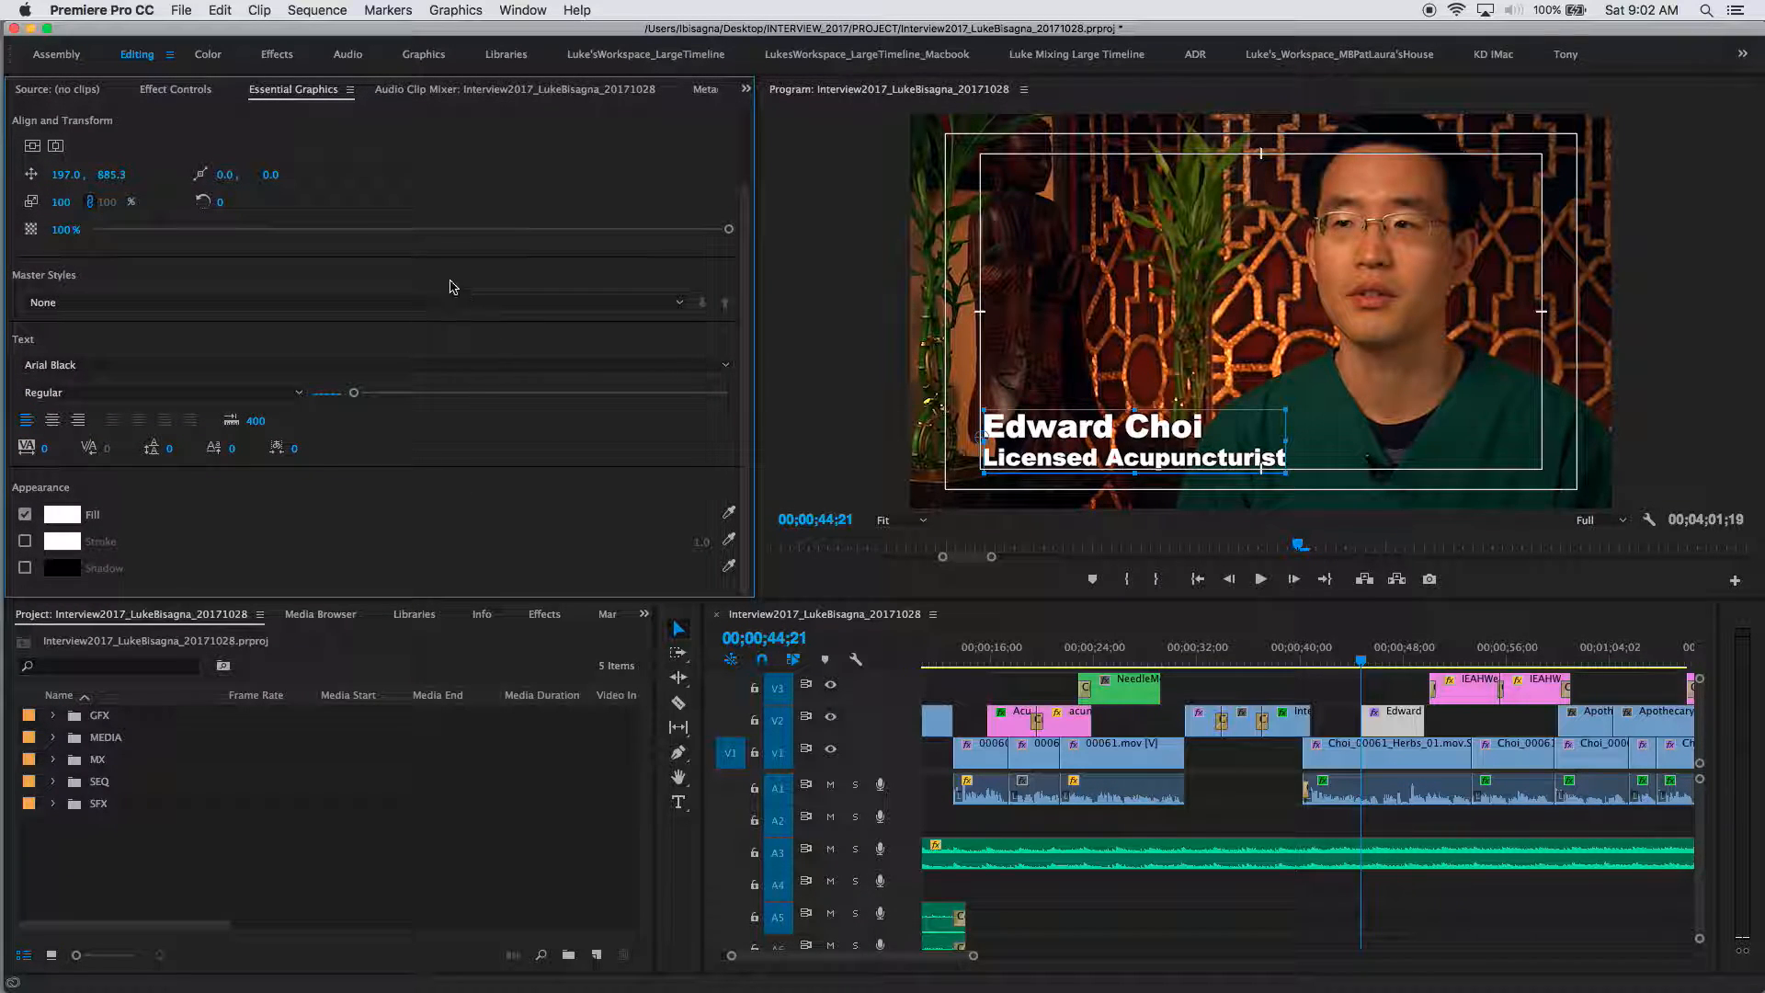
left_click(185, 89)
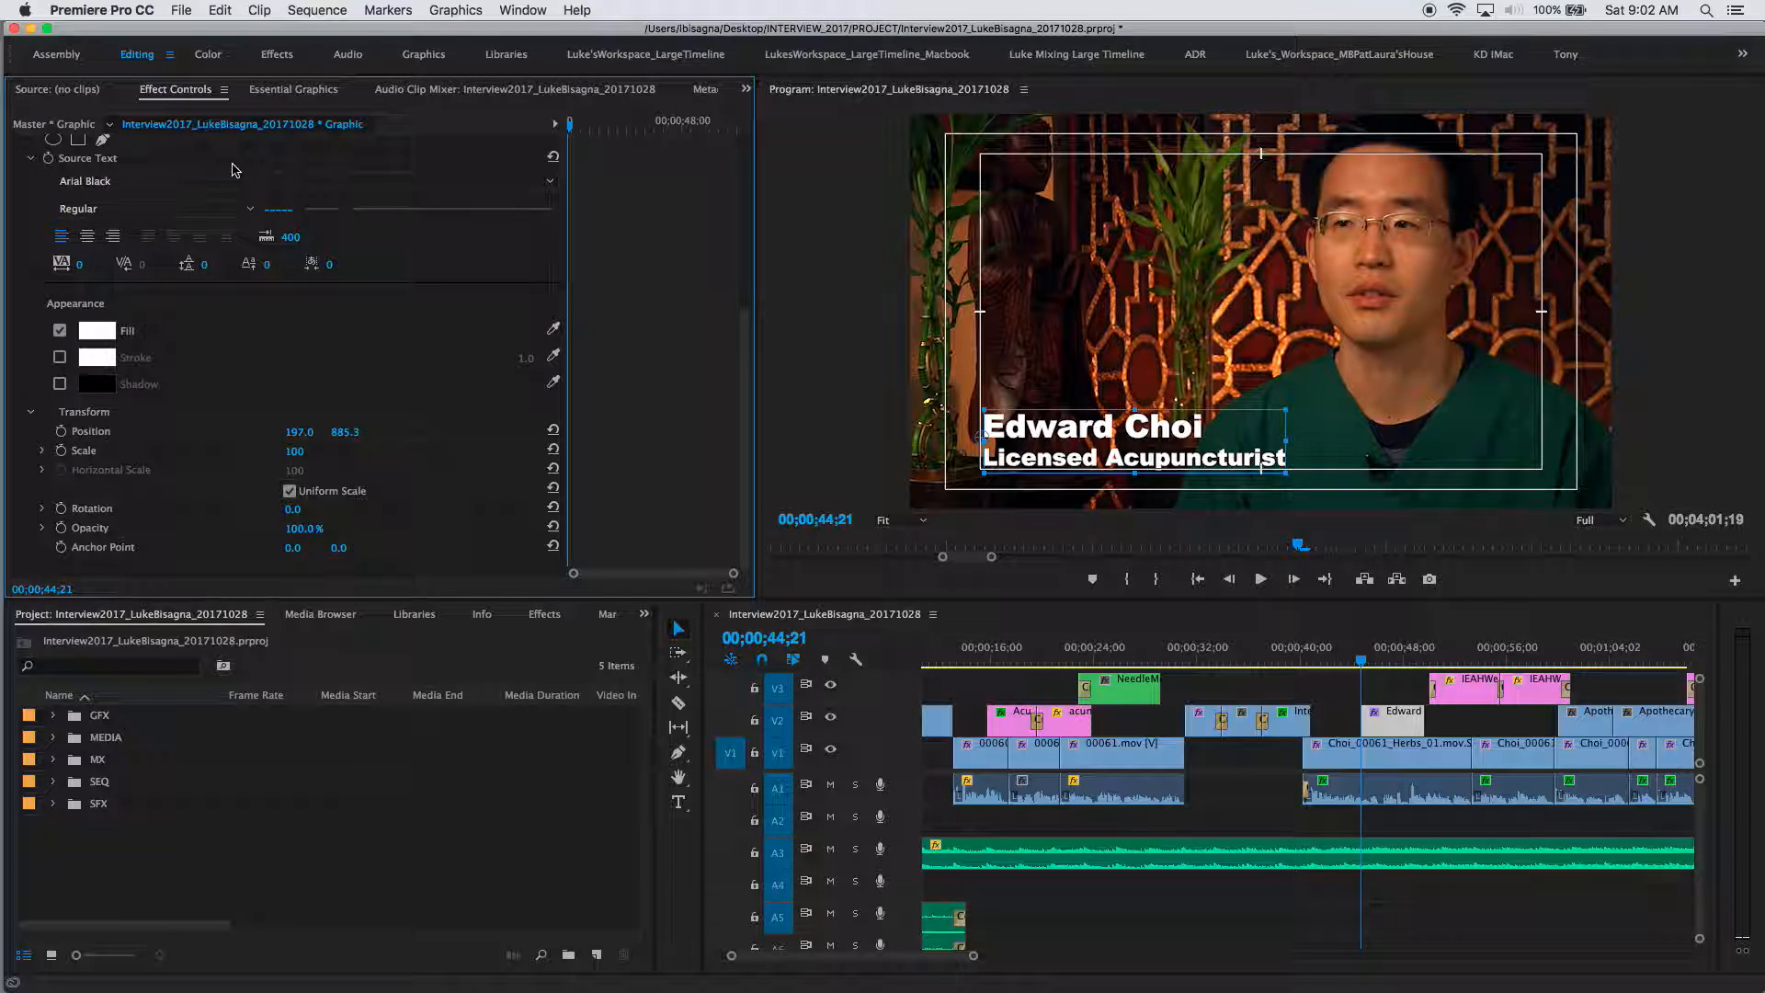
left_click(276, 92)
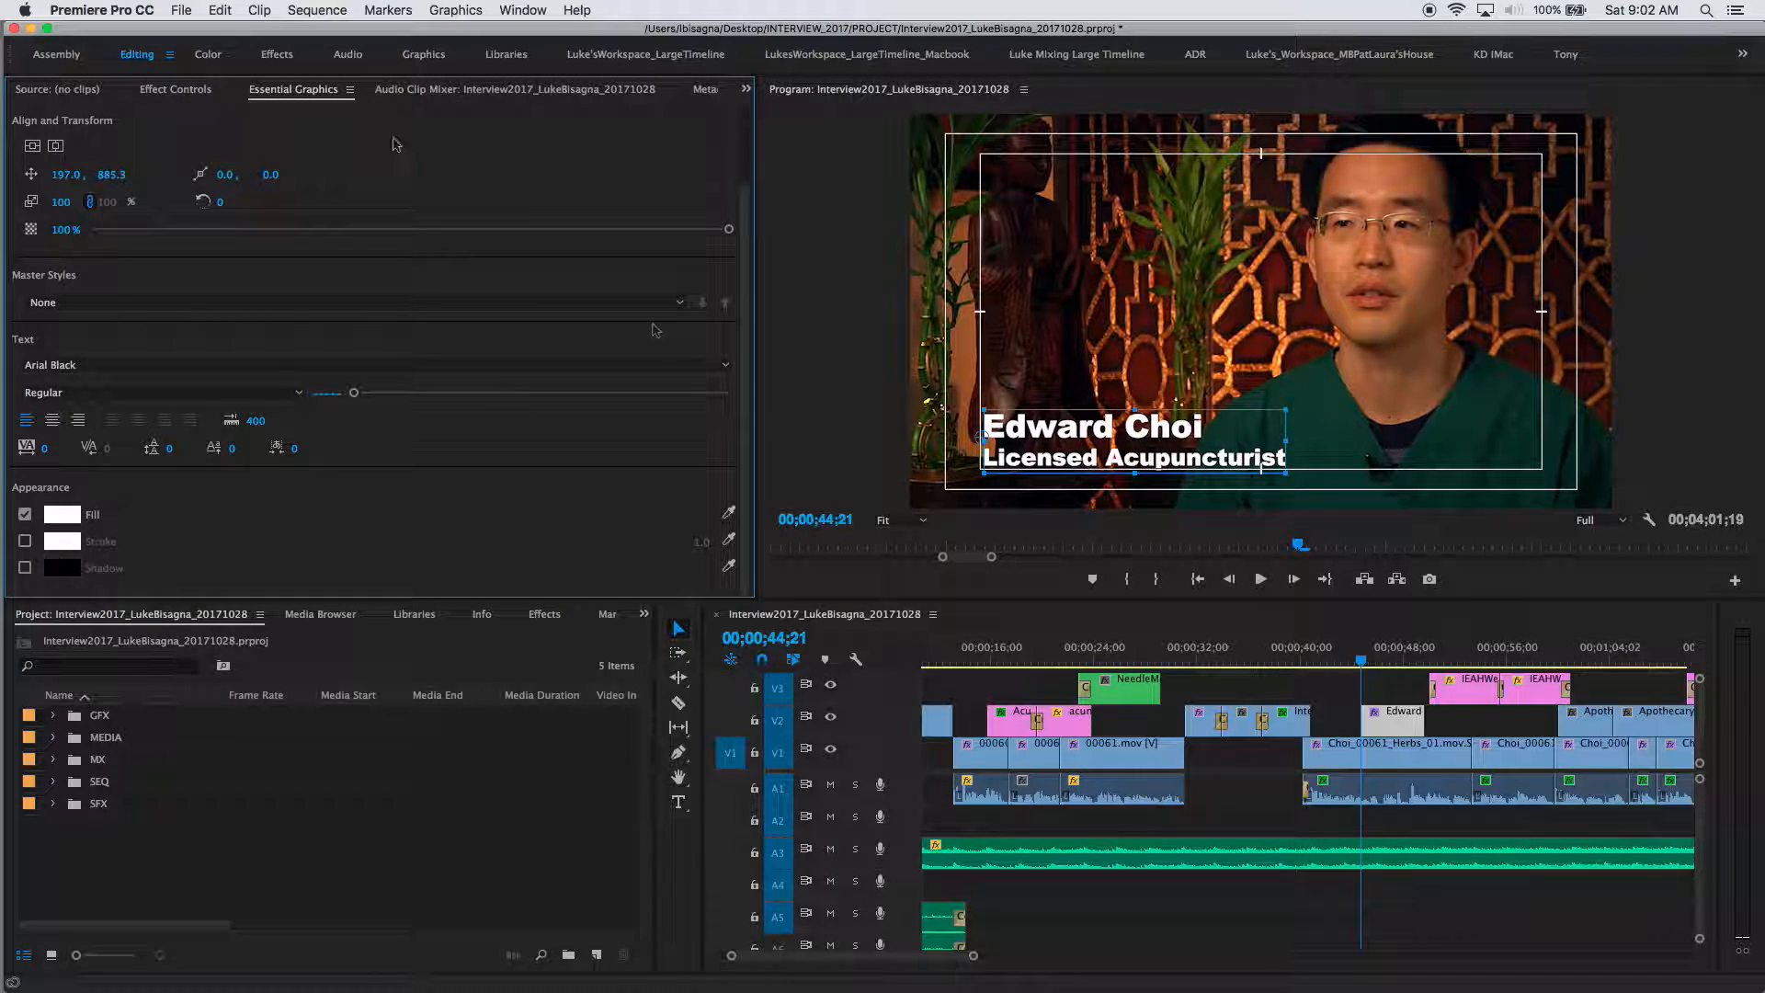
left_click_drag(749, 342, 736, 195)
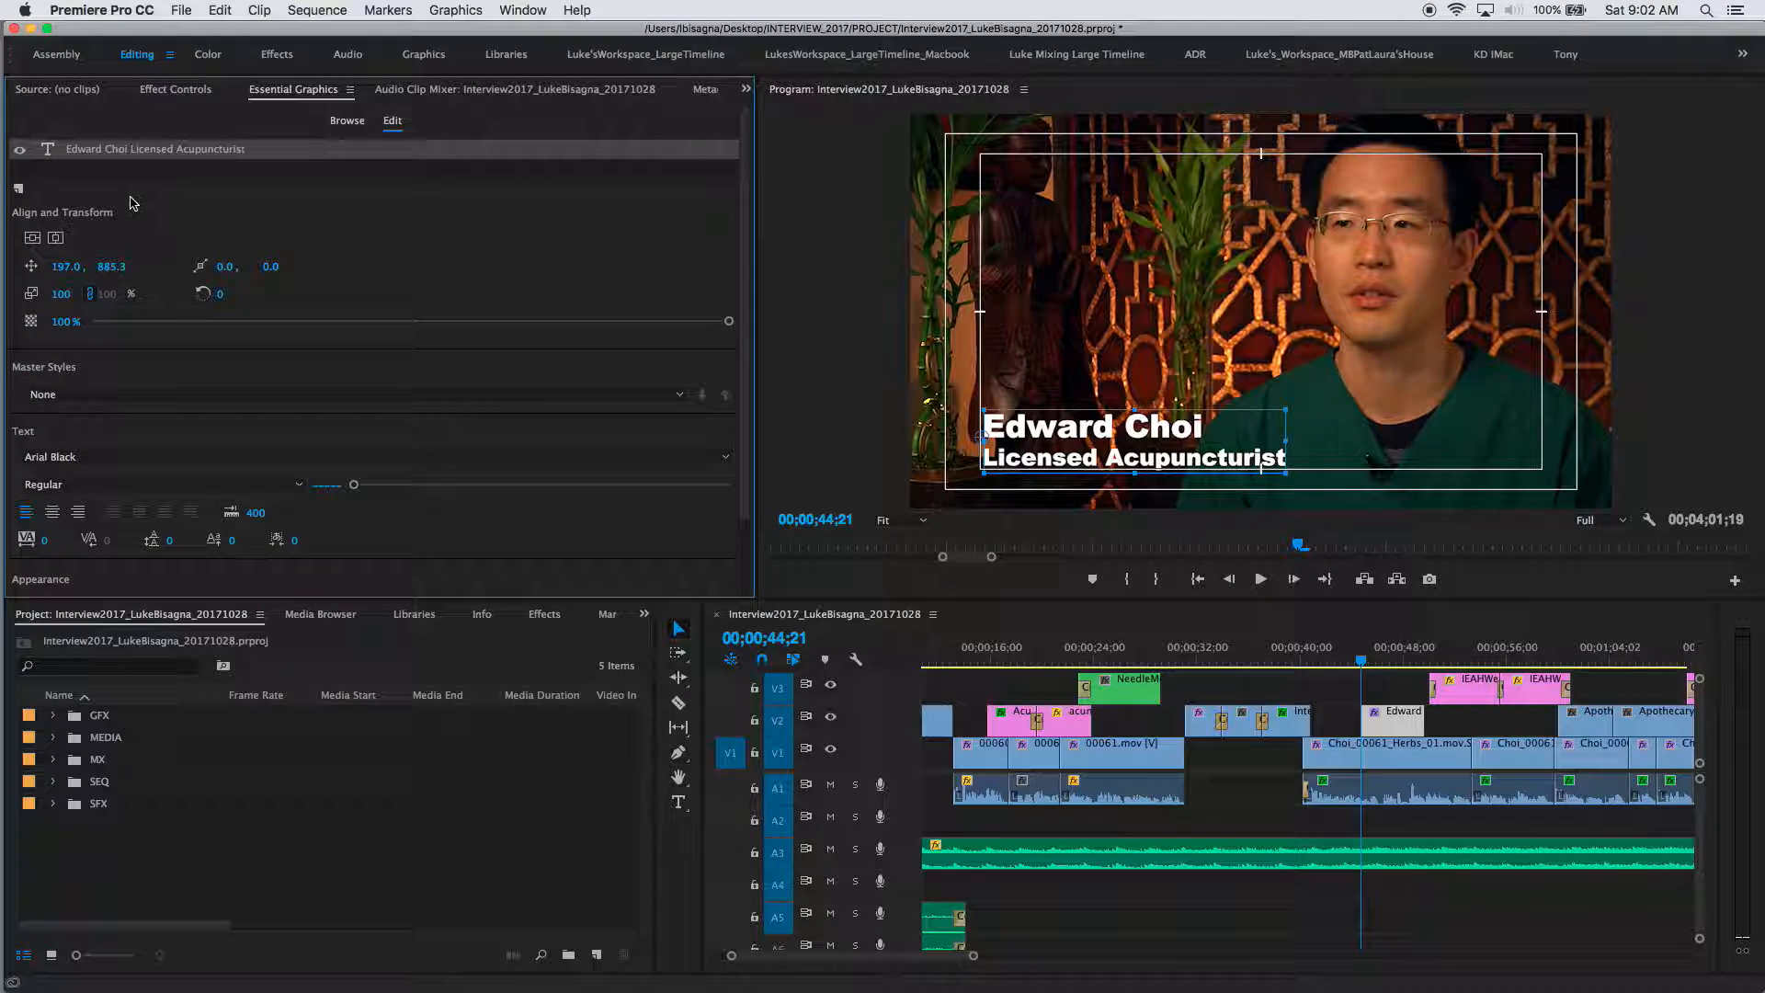
Step: Add a green rectangle layer, move it lower left, and drag Shape 01 below the text layer
left_click(19, 190)
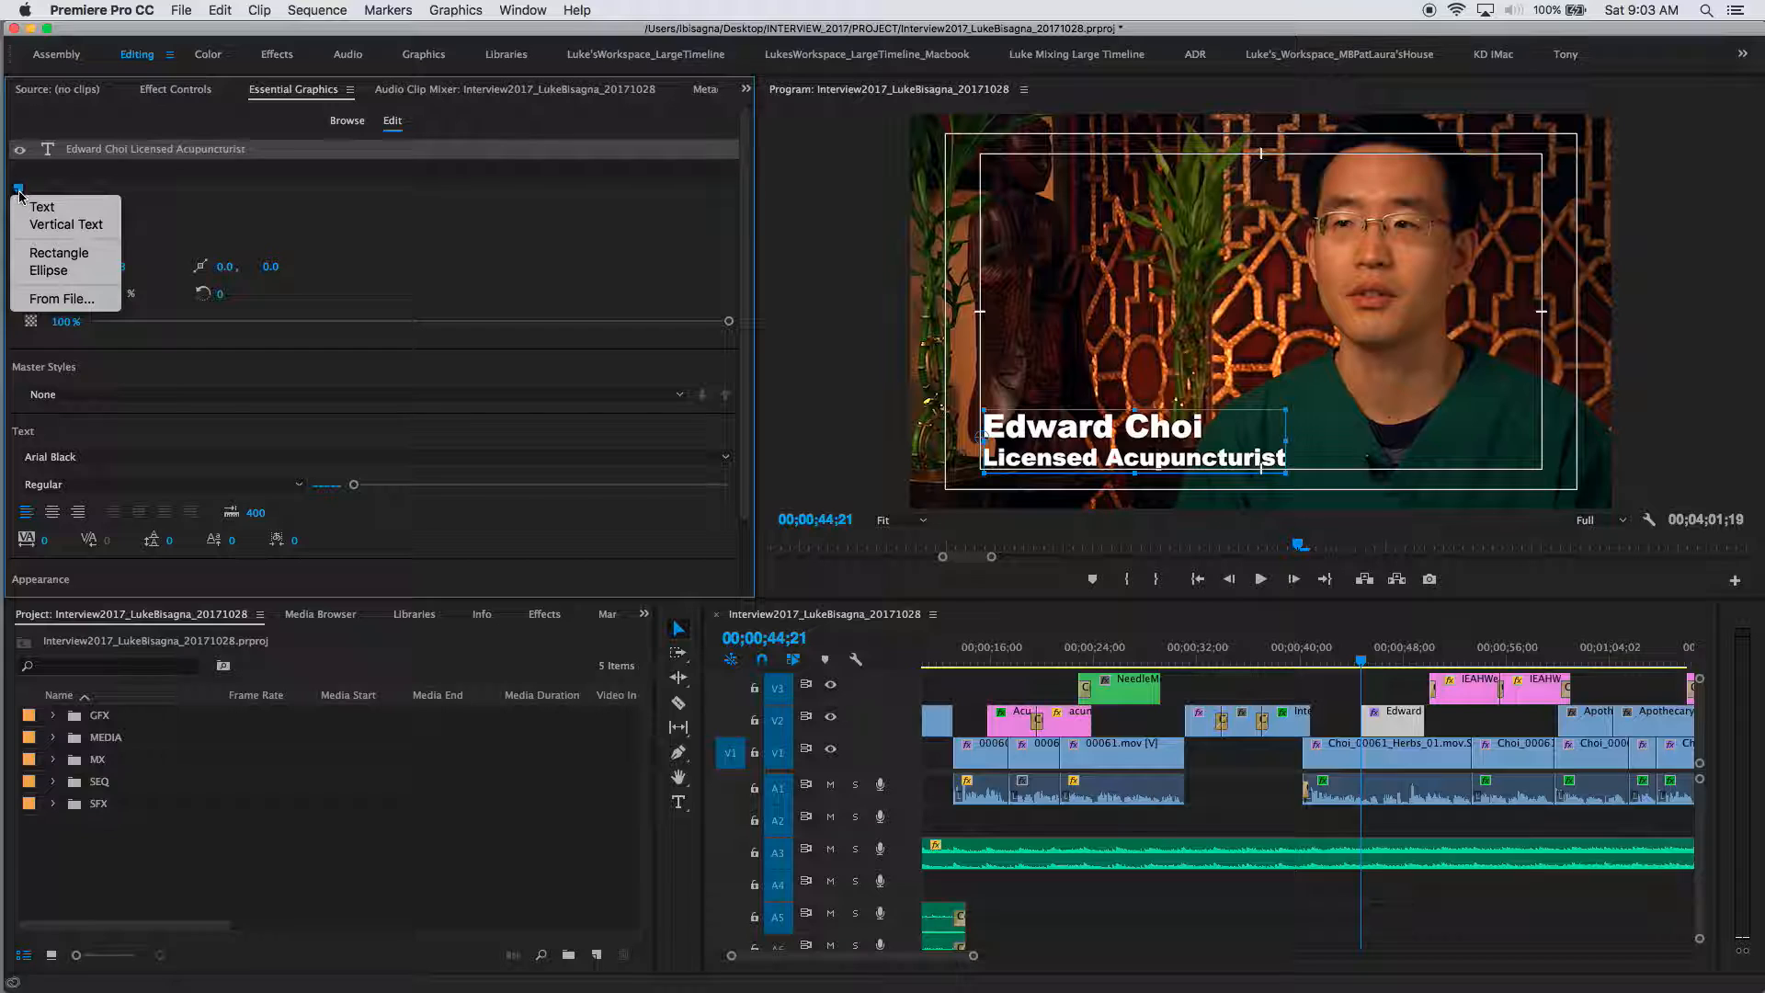
left_click(44, 258)
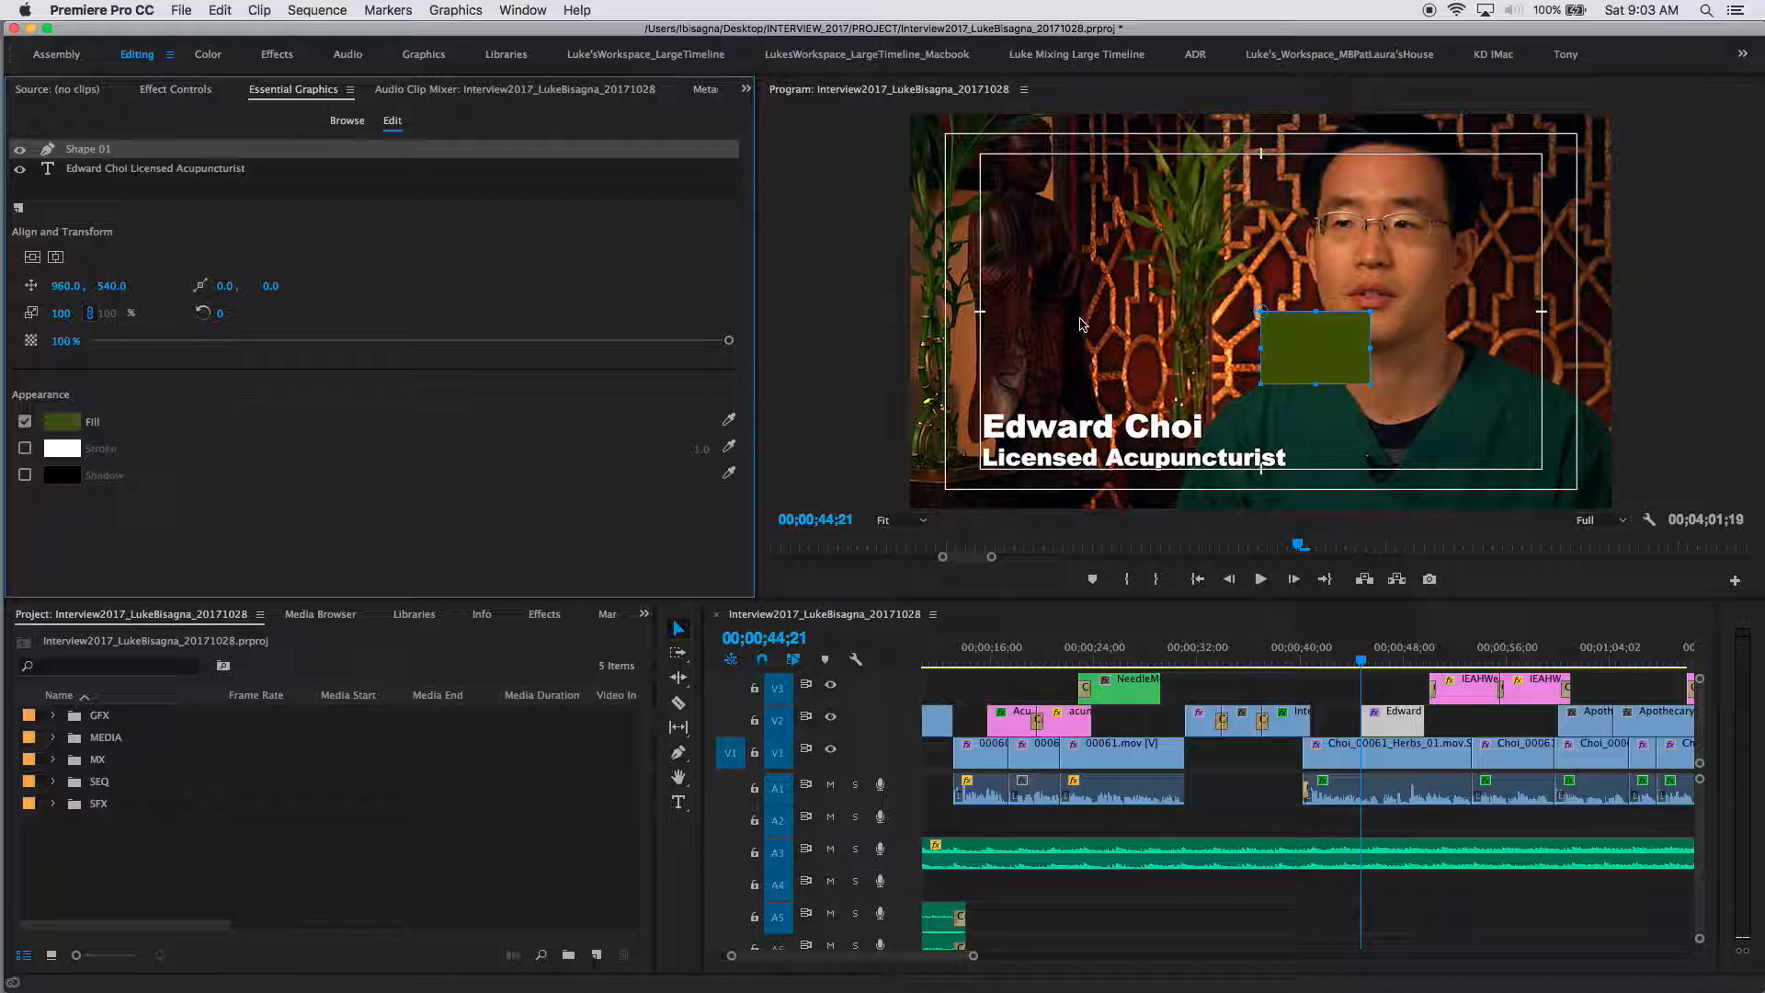
left_click(1324, 333)
left_click_drag(1324, 333, 1039, 425)
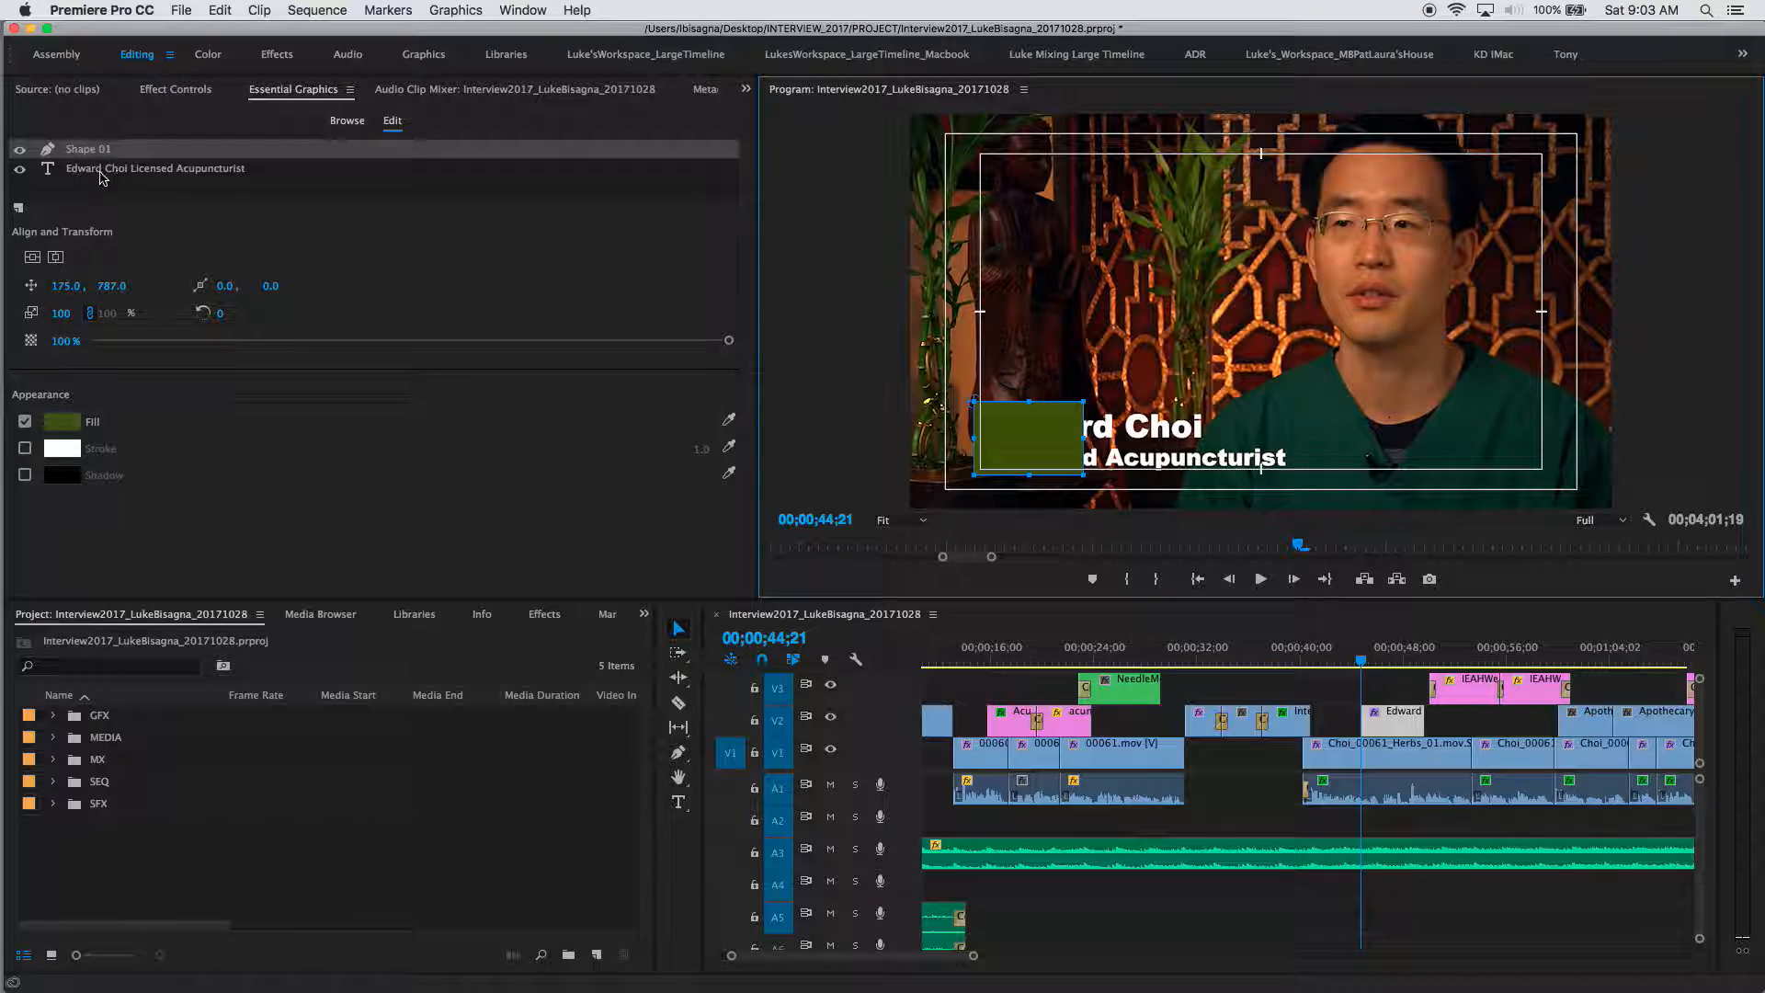
left_click(80, 151)
left_click_drag(81, 152, 80, 178)
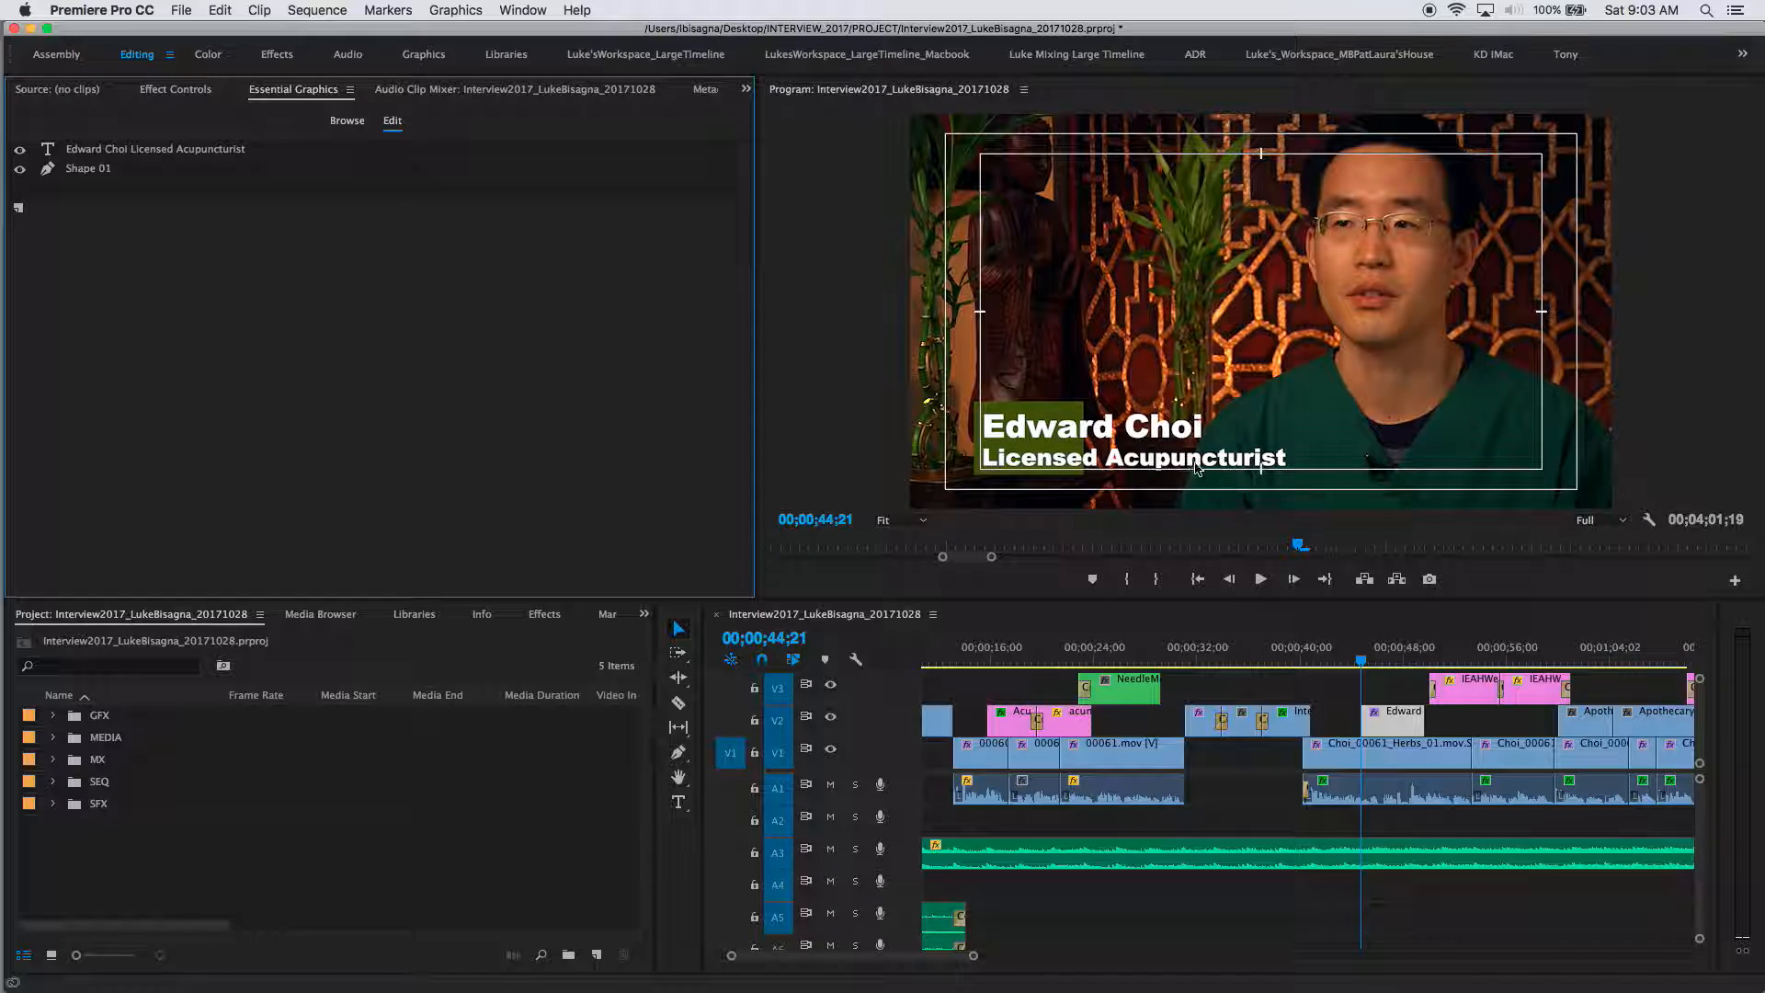
Step: Nudge the green box down to 165.0, 794.0 and turn off Safe Margins
left_click(1039, 412)
key("shift+Down")
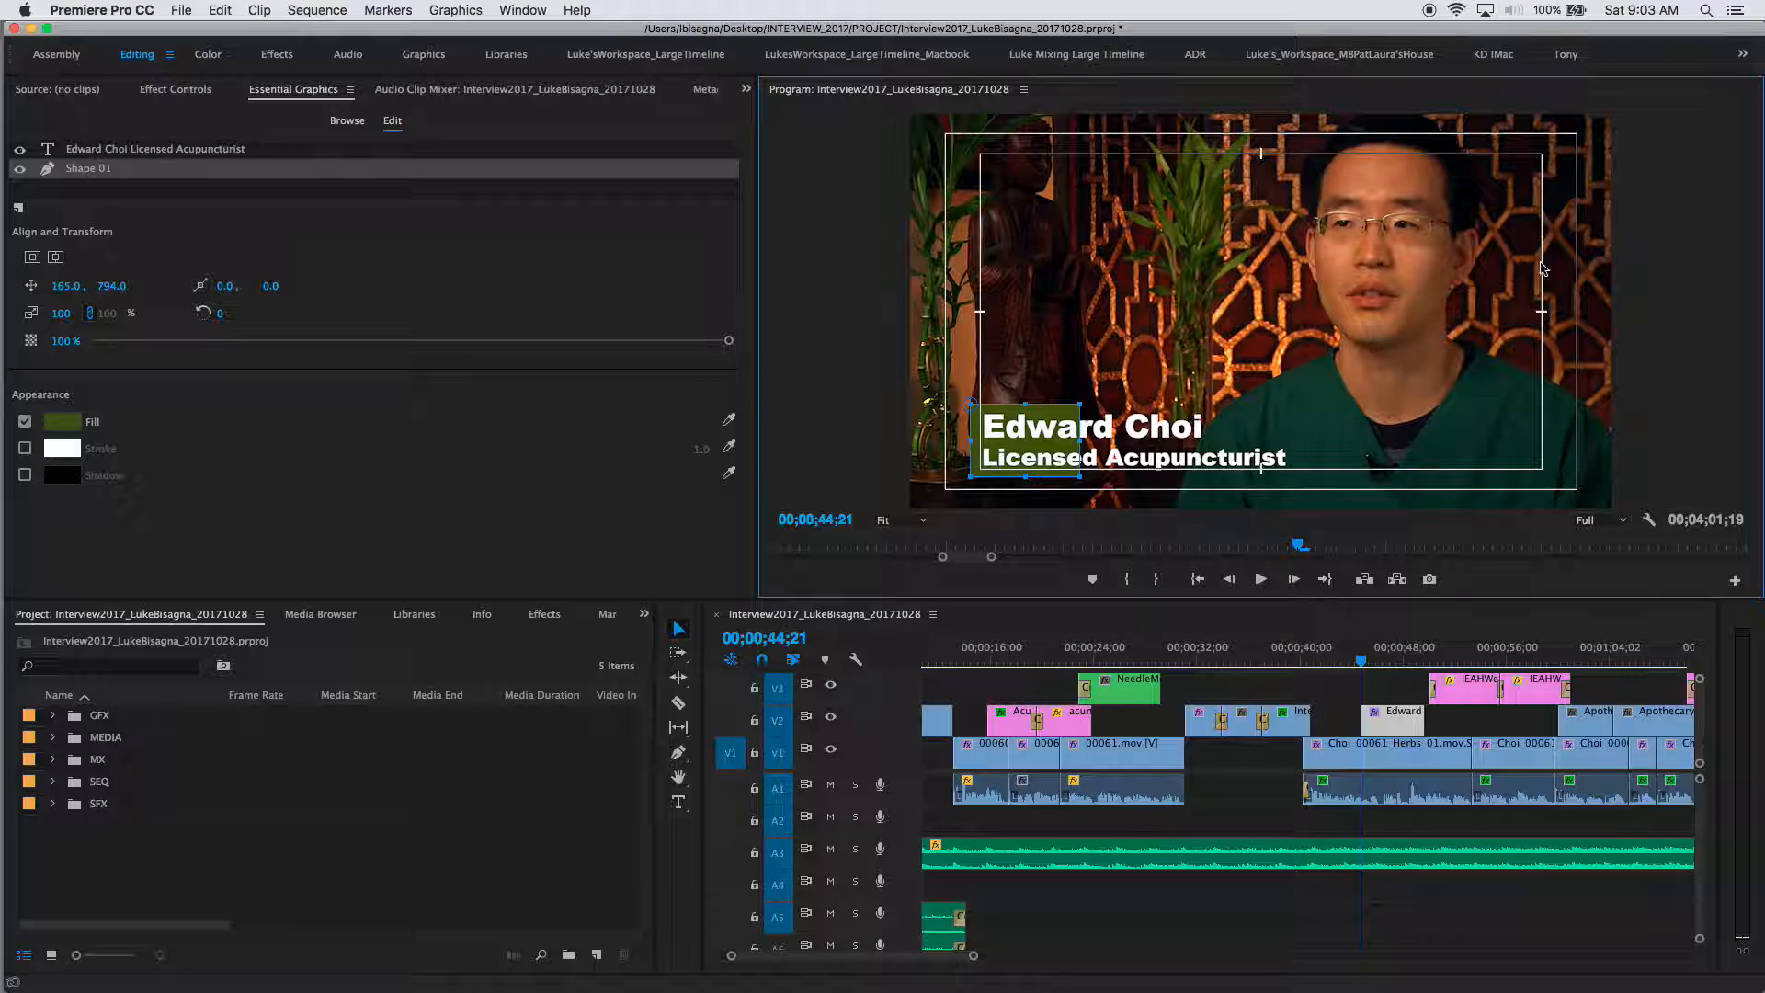
left_click(1648, 519)
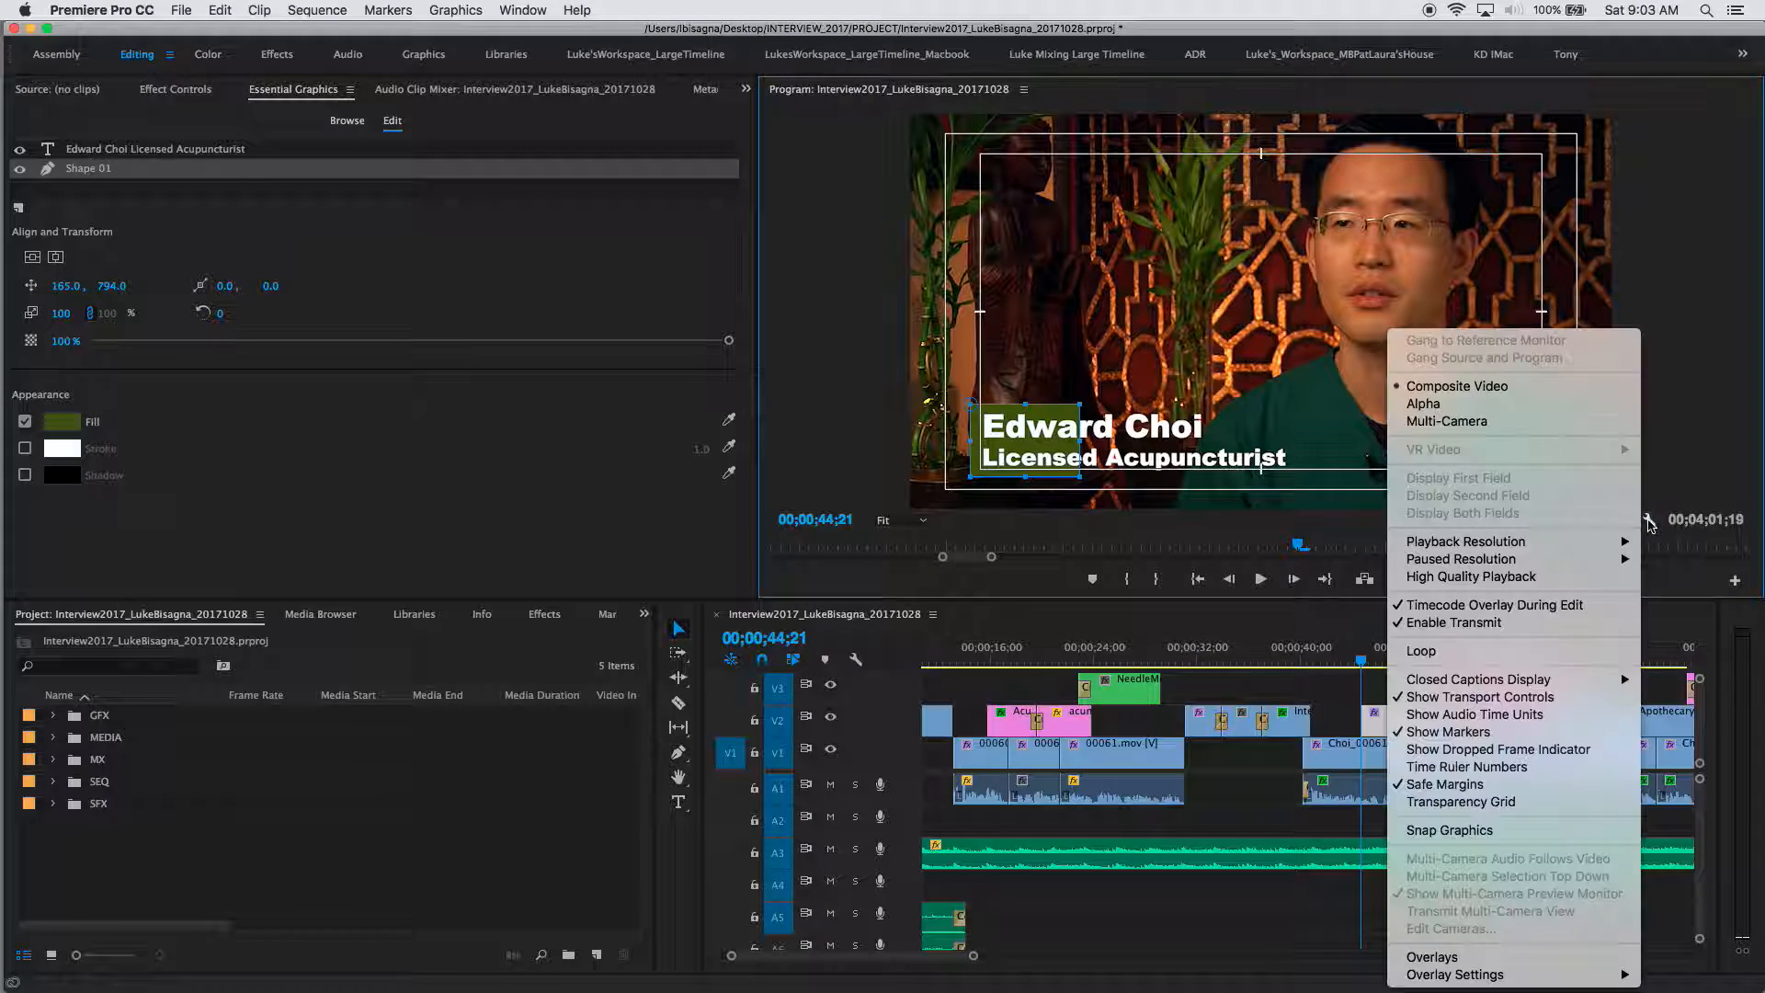
left_click(1445, 784)
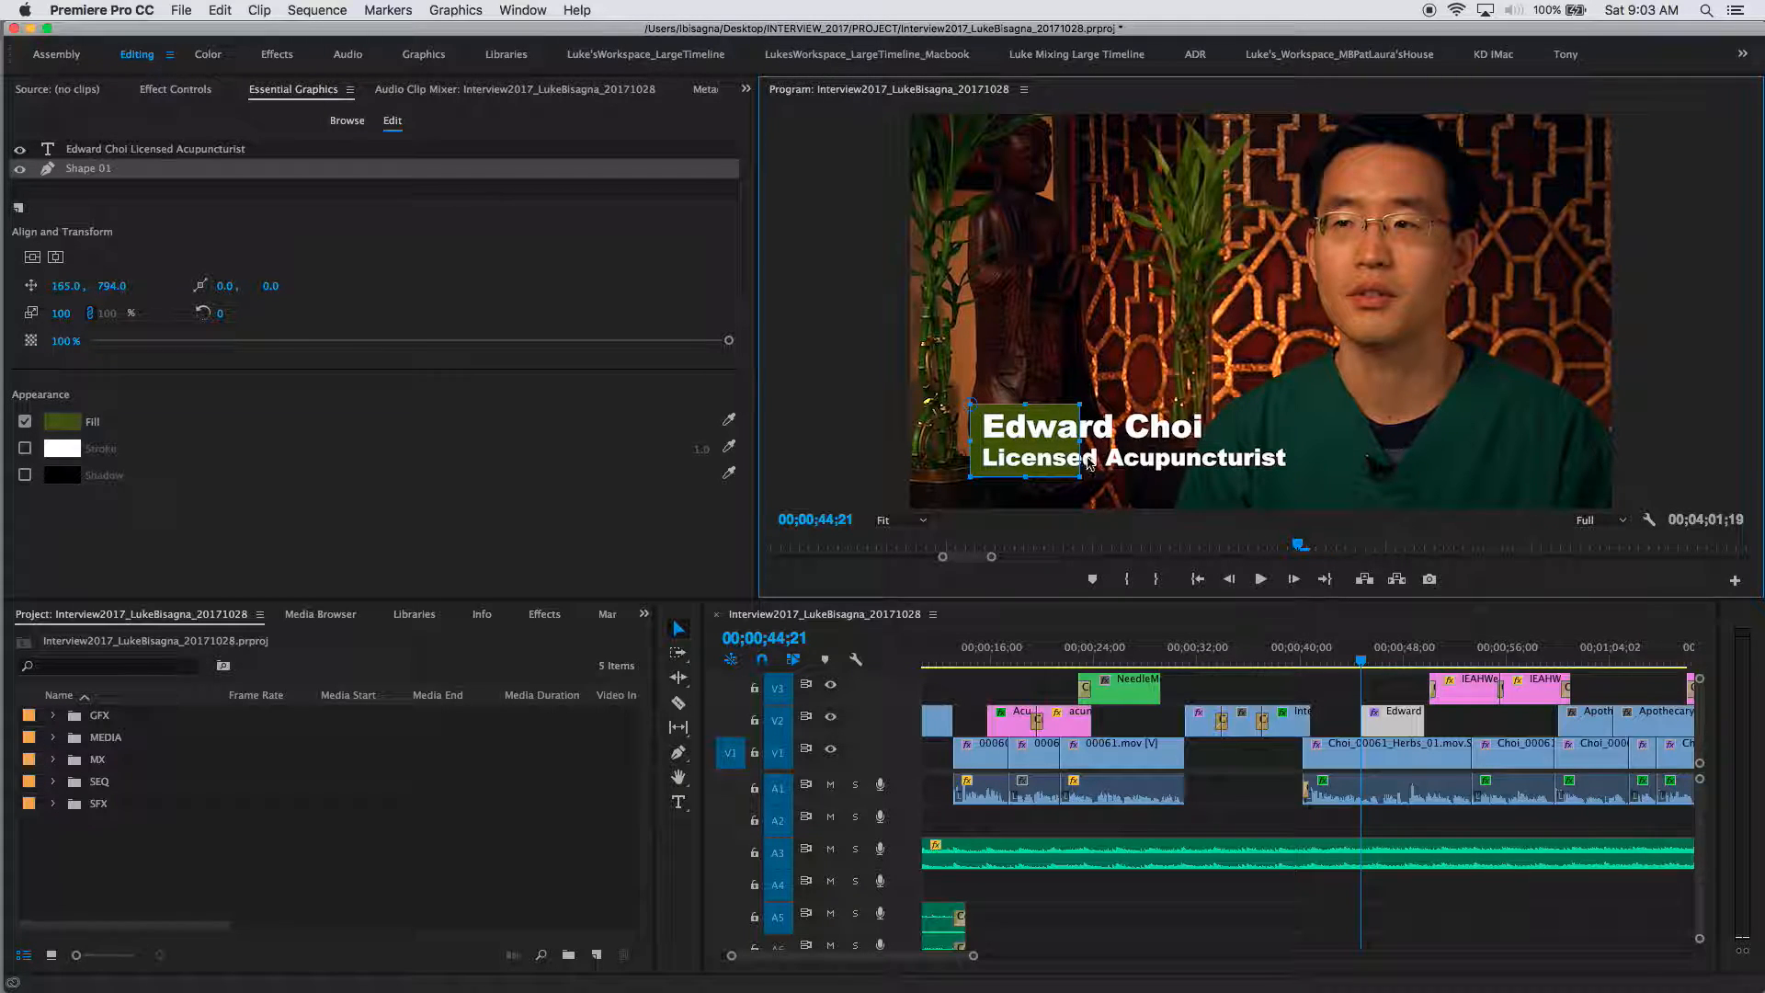
Step: Widen the green Shape 01 box past both title lines and reposition it to 183.7, 813.1
left_click_drag(1080, 442, 1299, 459)
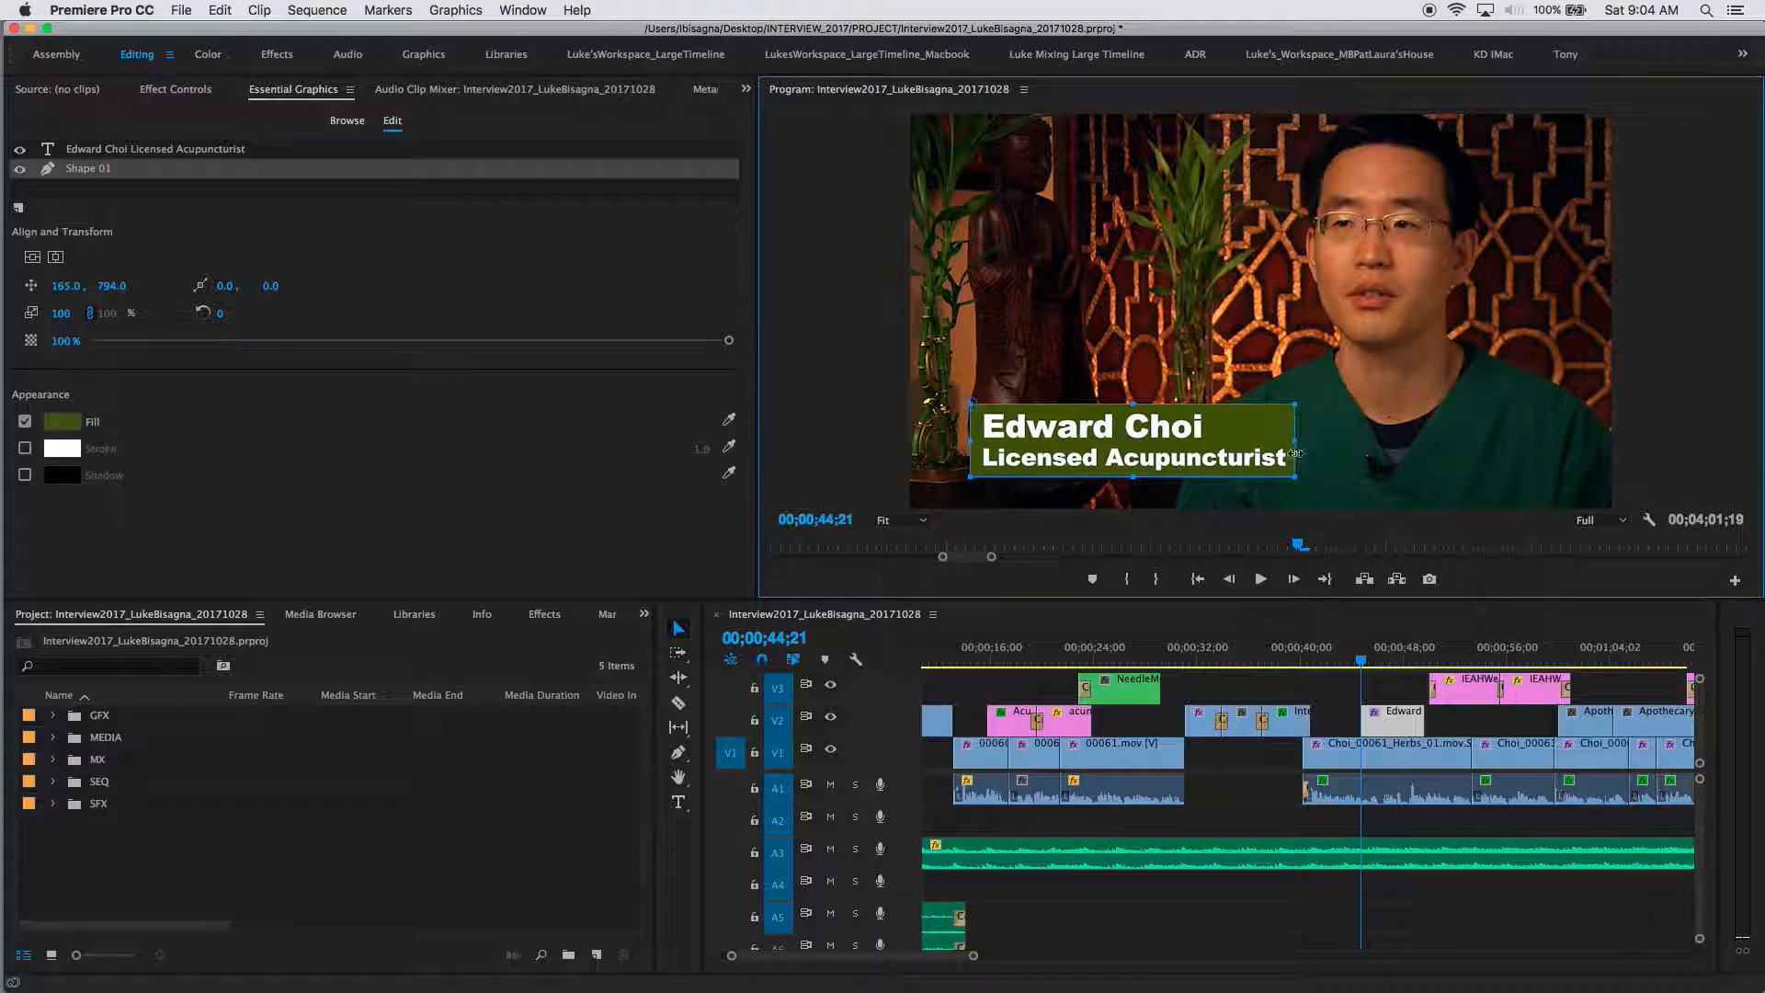
left_click_drag(971, 402, 1002, 427)
left_click(62, 421)
left_click_drag(843, 205, 595, 237)
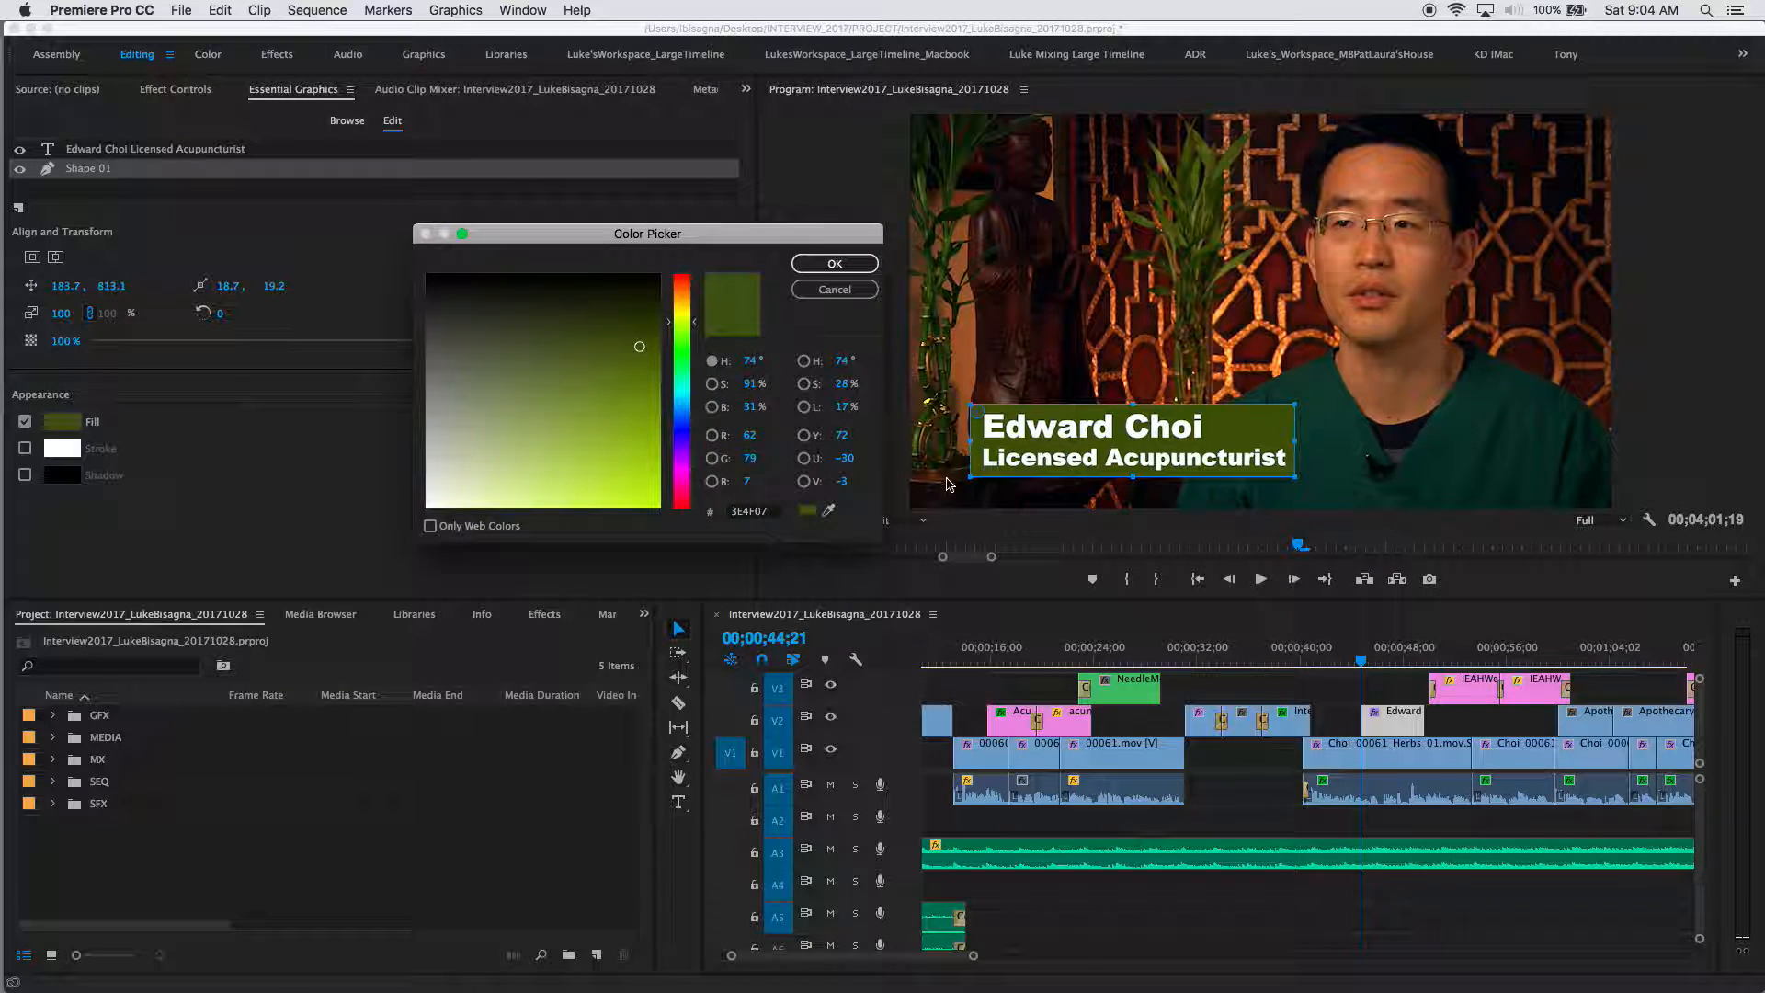
left_click(829, 512)
left_click(1233, 154)
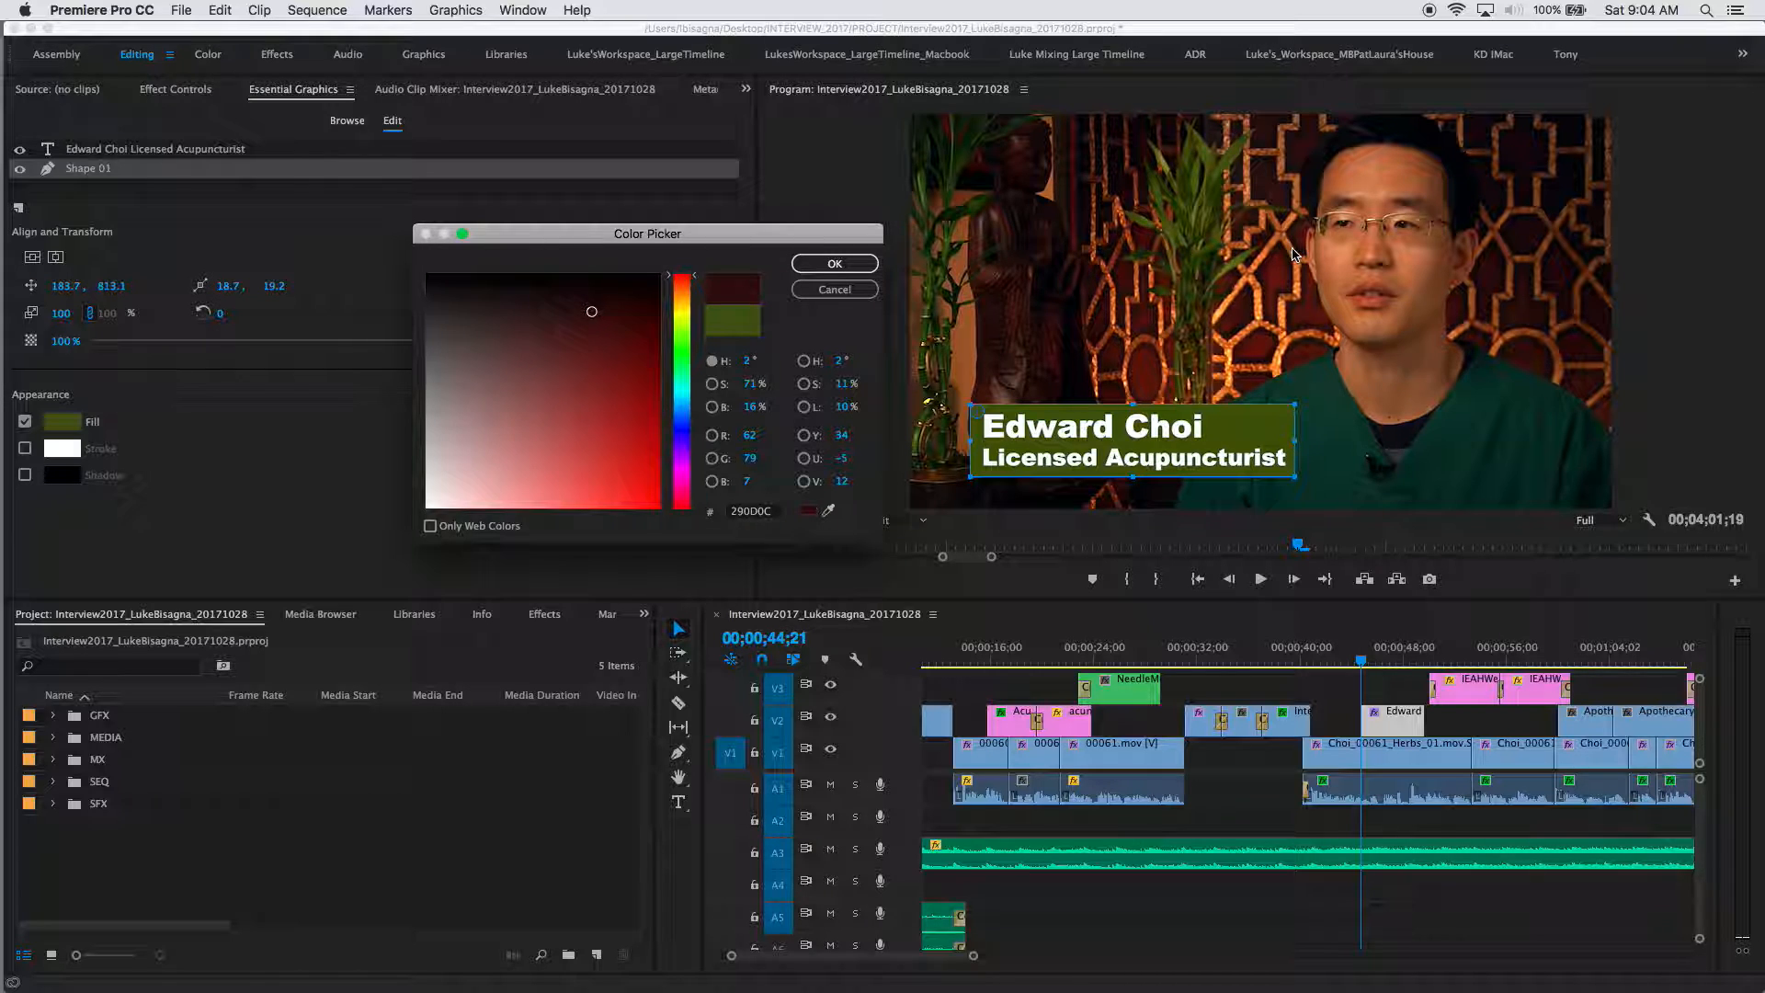
left_click(828, 511)
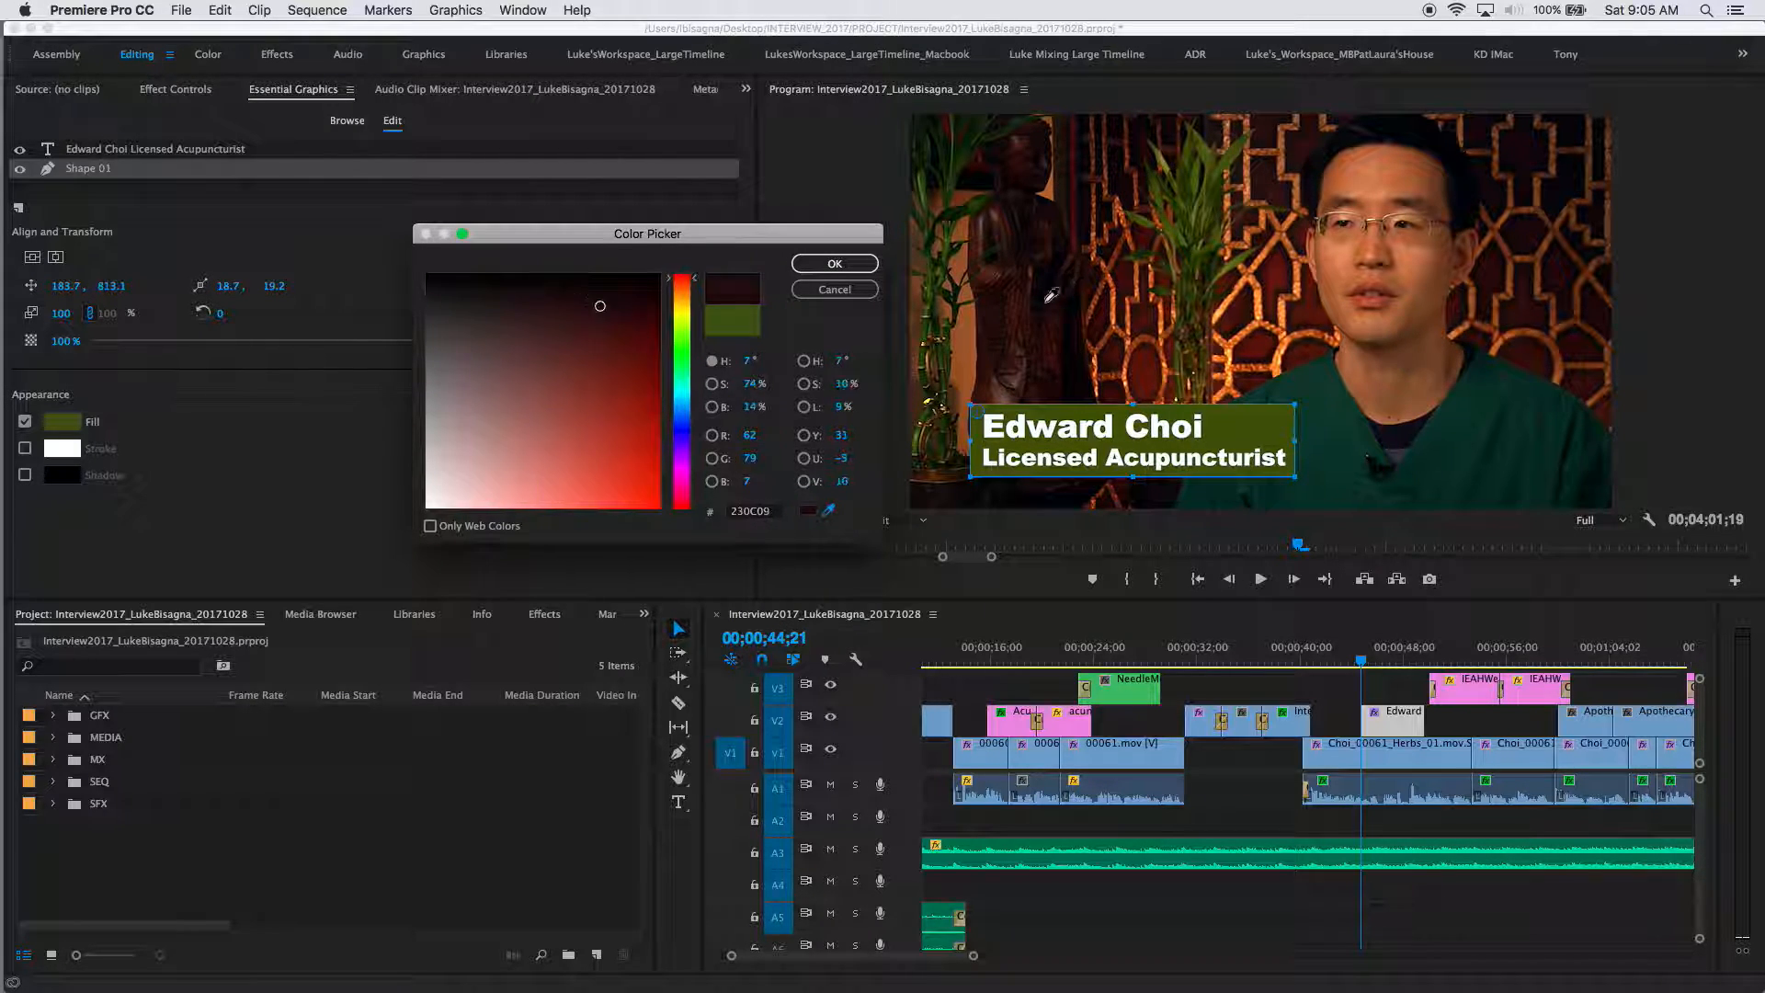
left_click(956, 360)
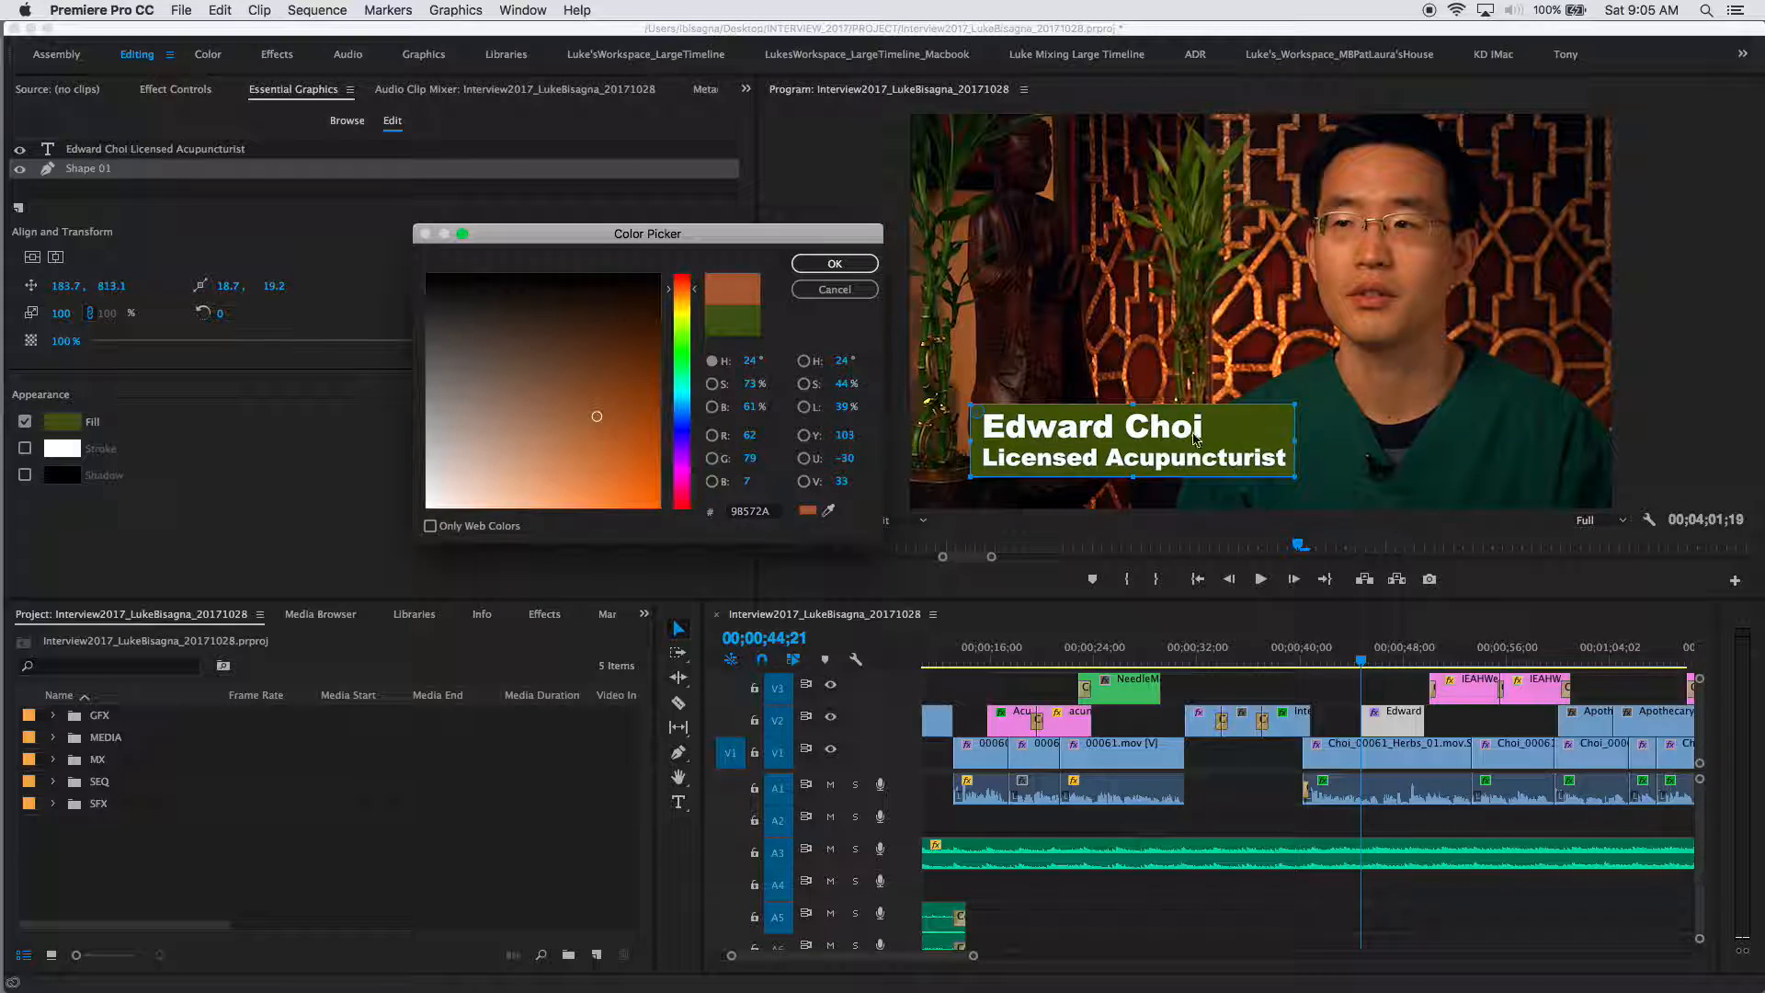
left_click(828, 291)
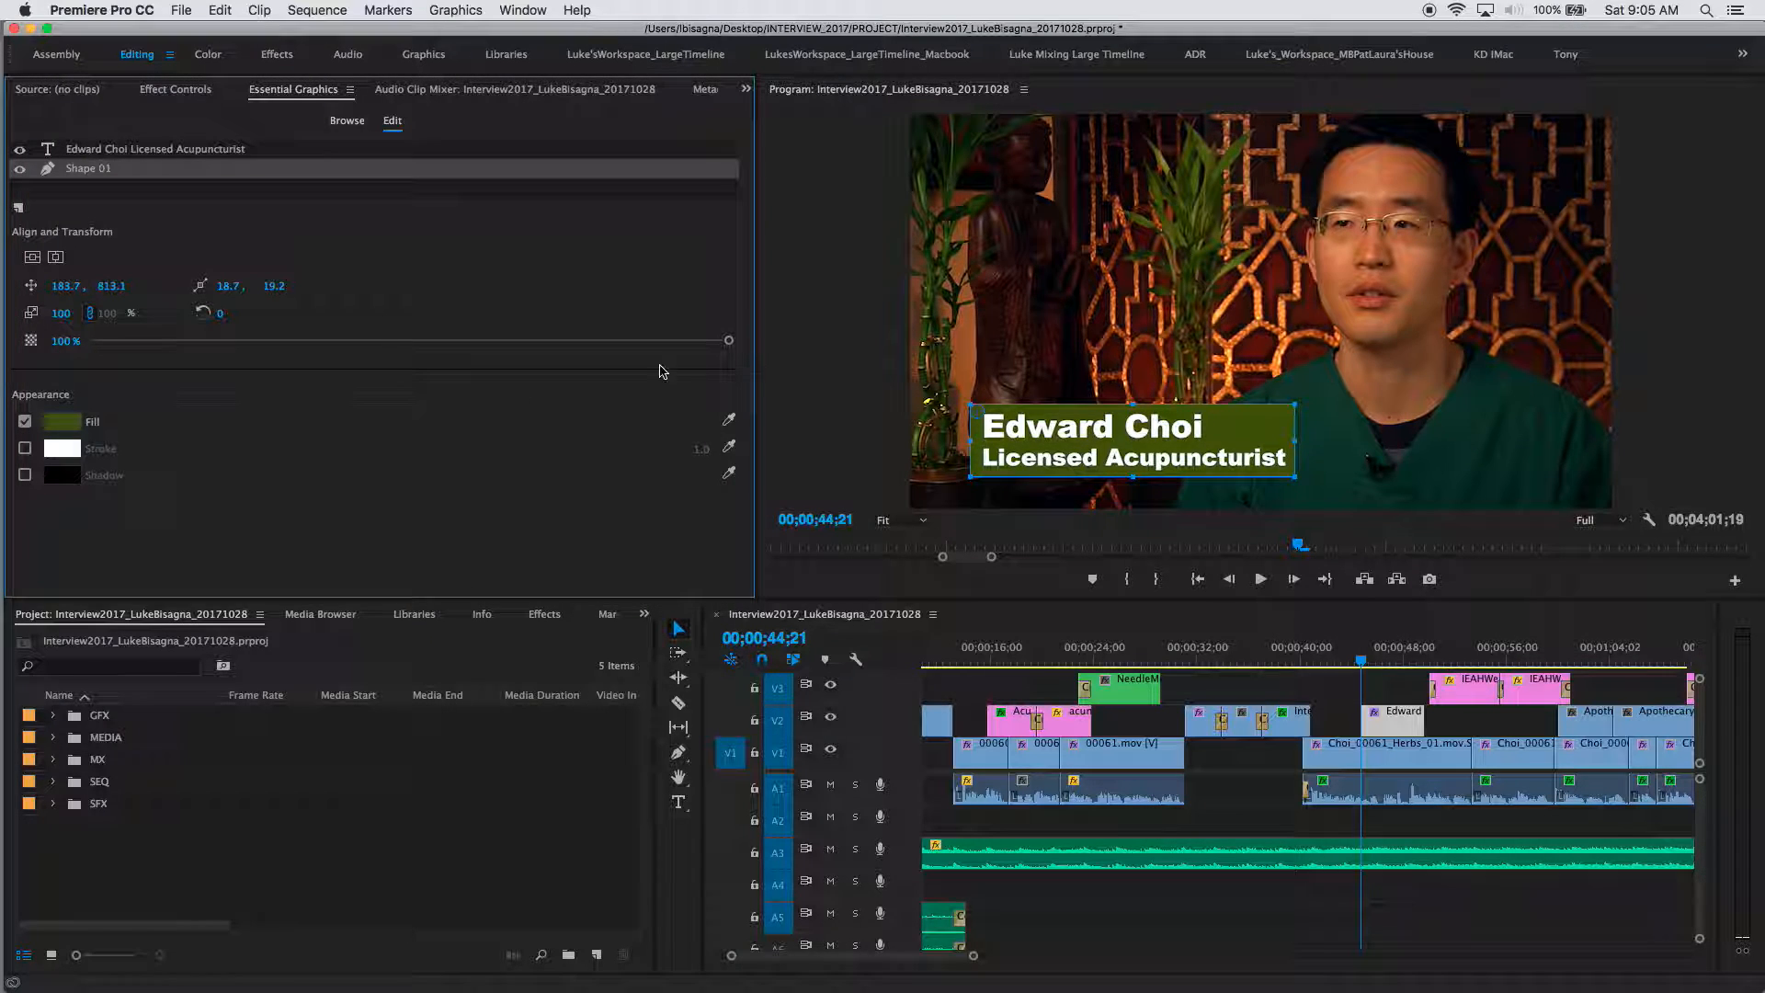
Step: Solo audio track A3 and play from 00;00;39;15 to check the title's timing against the interview
left_click(1028, 395)
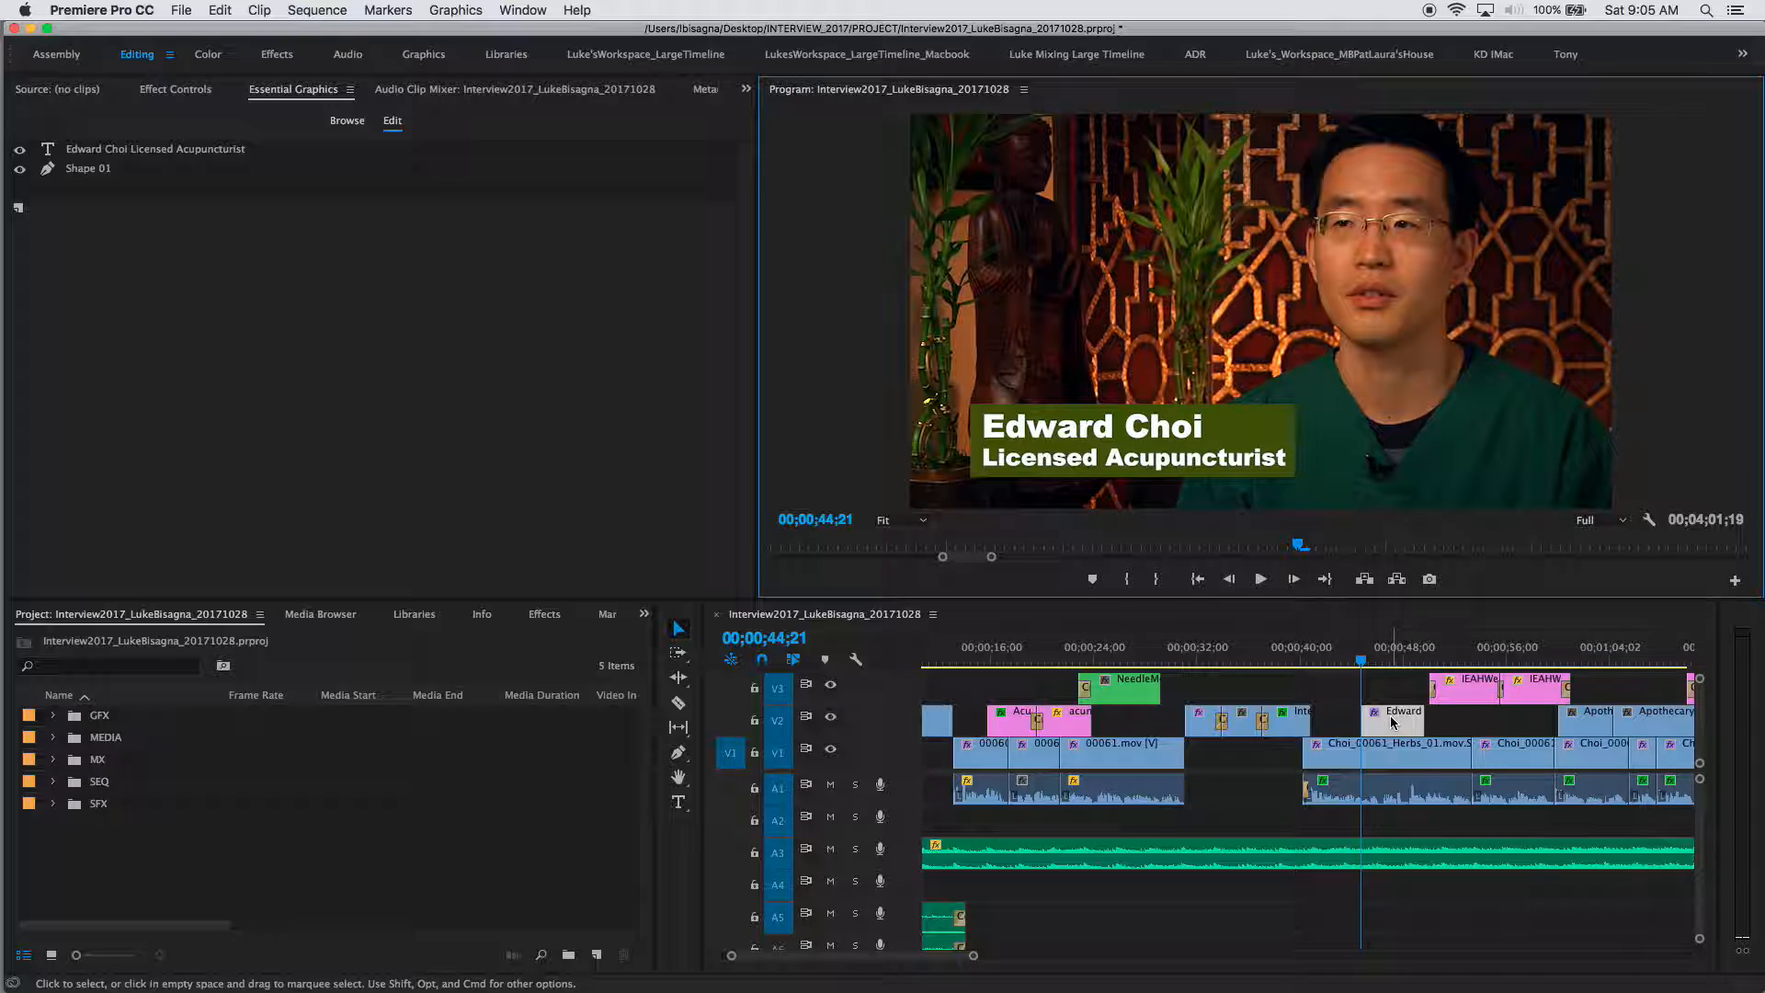
left_click(1387, 659)
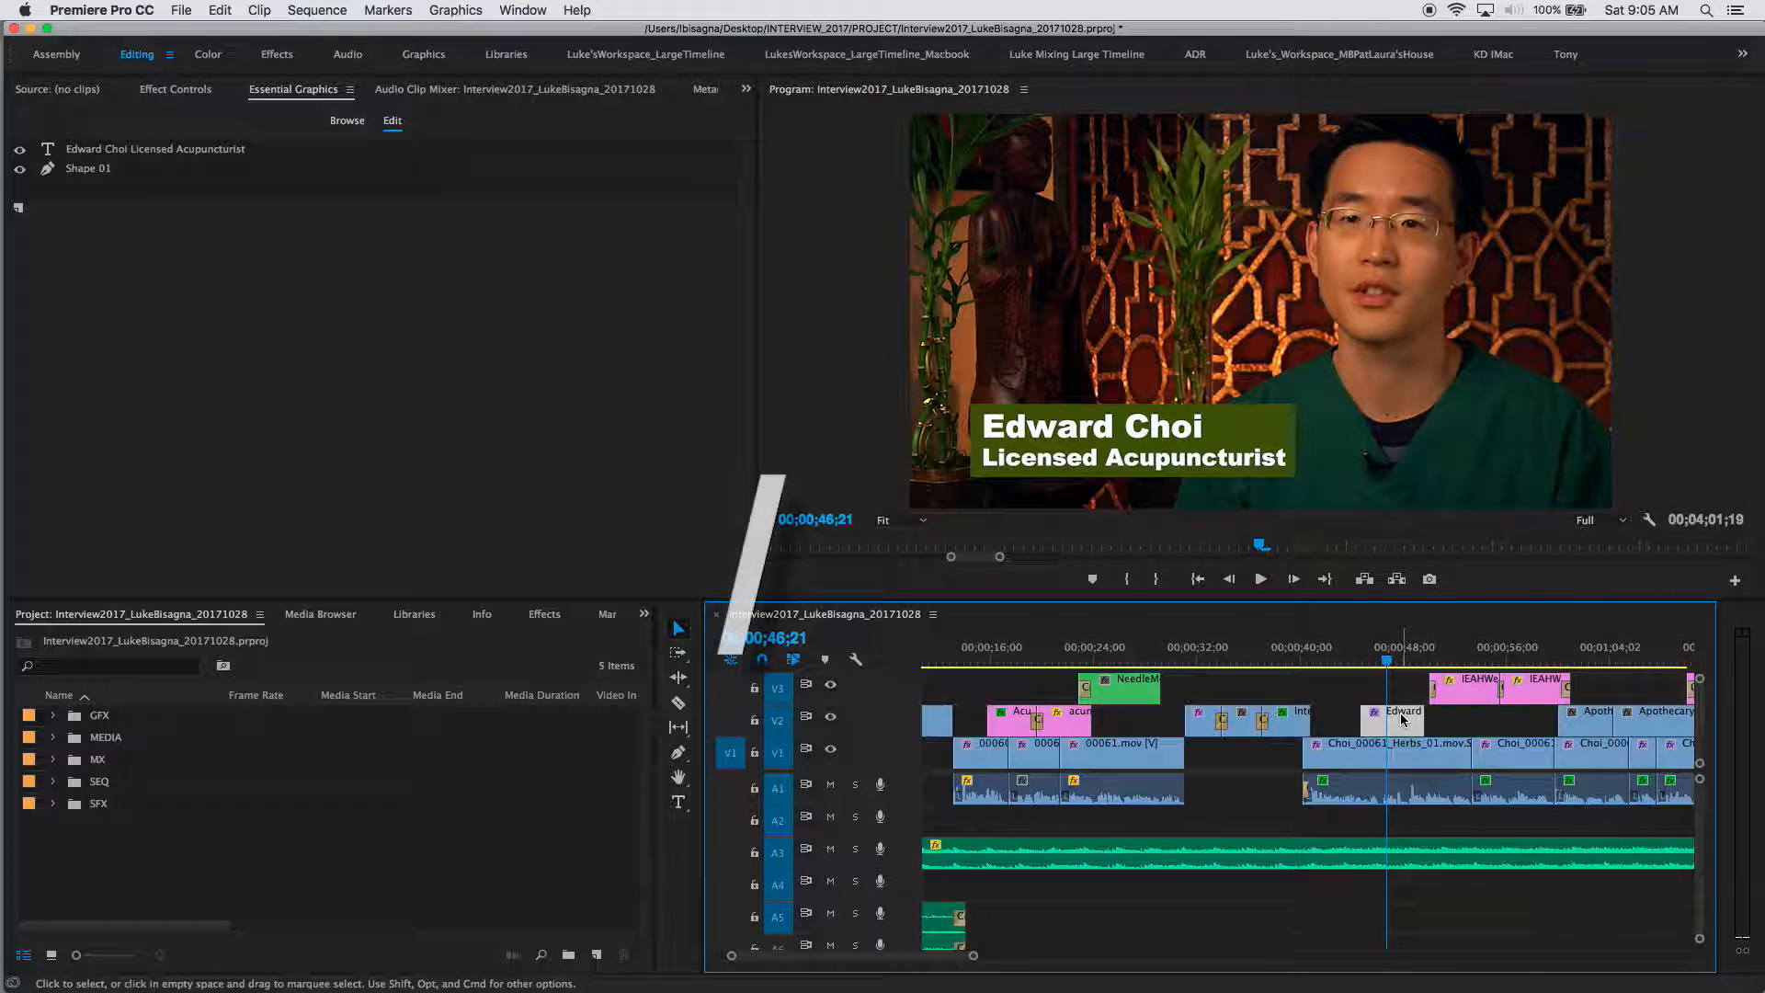
key("x")
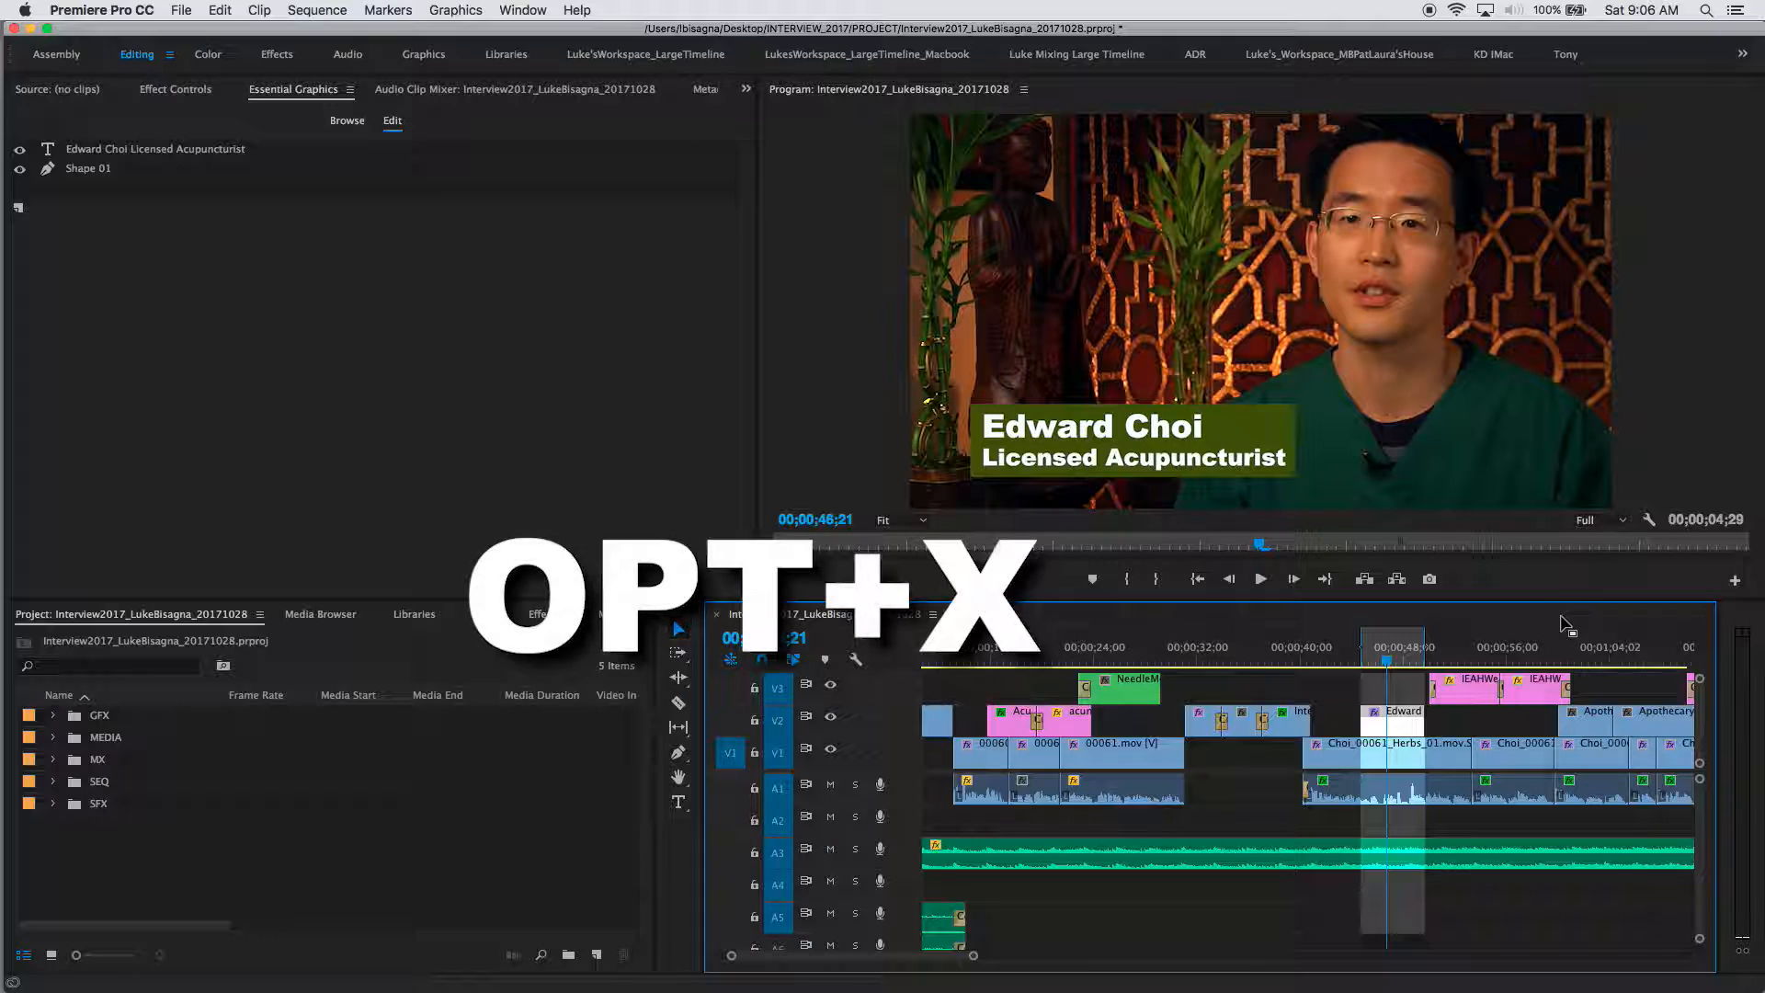
key("alt+x")
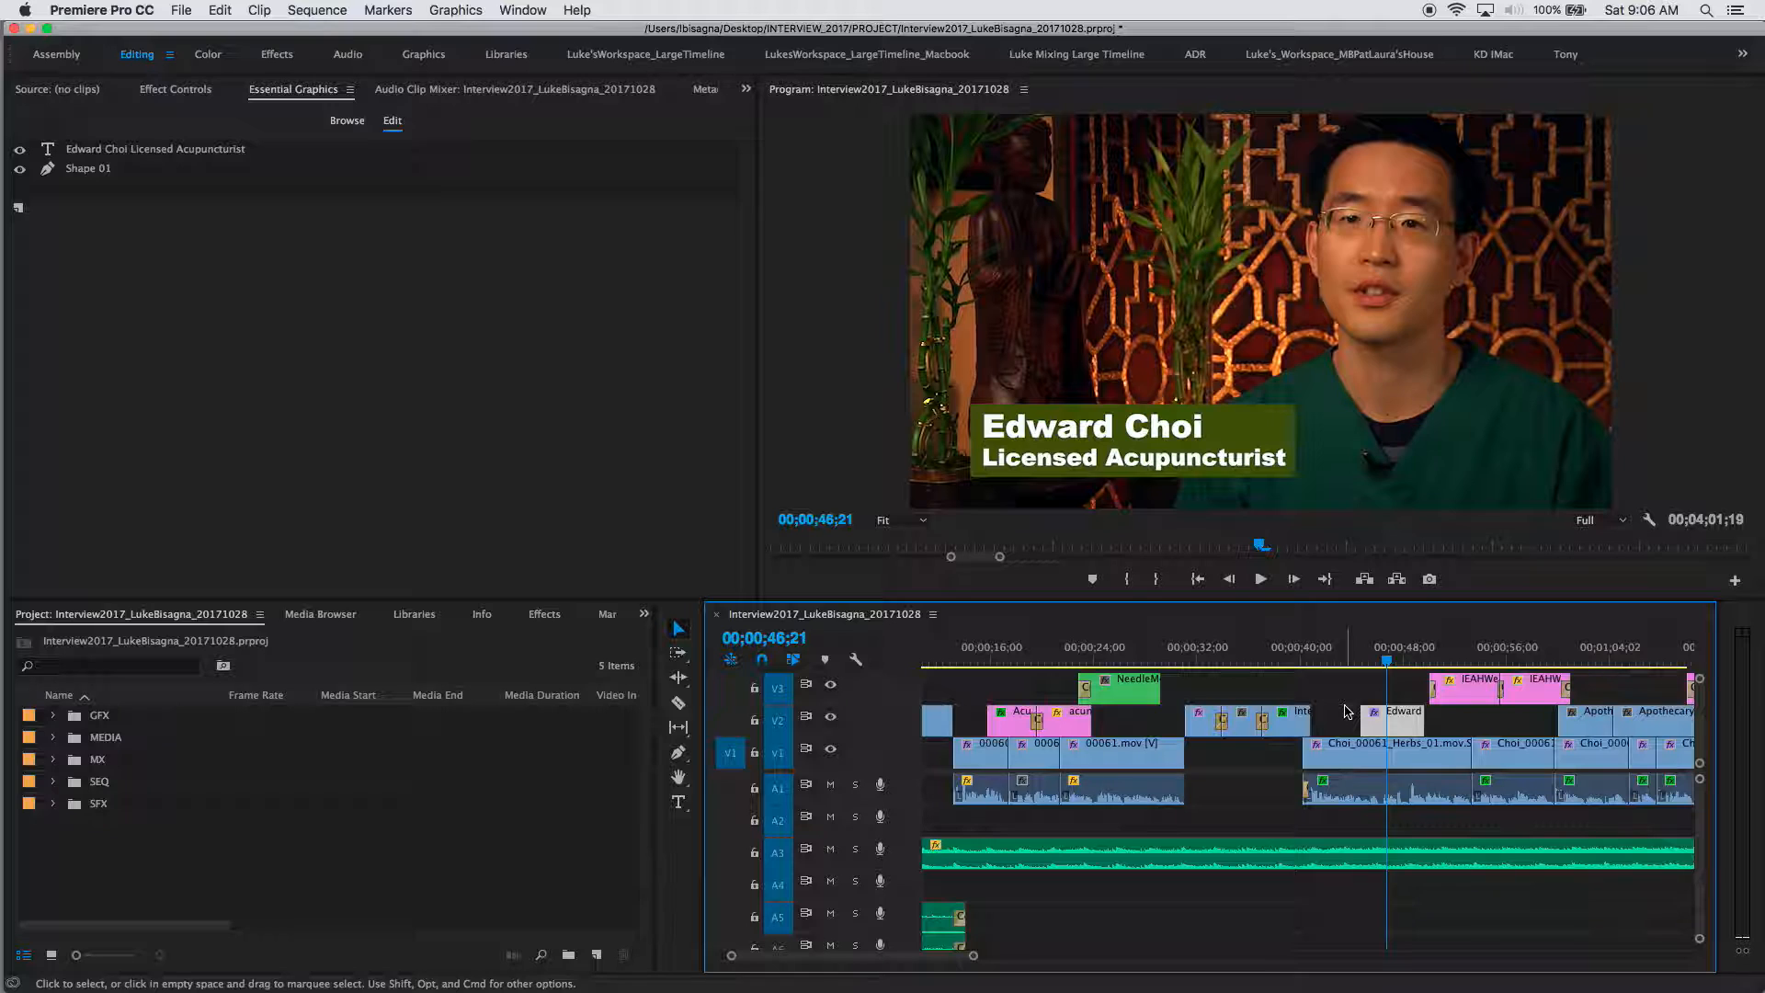
left_click(855, 848)
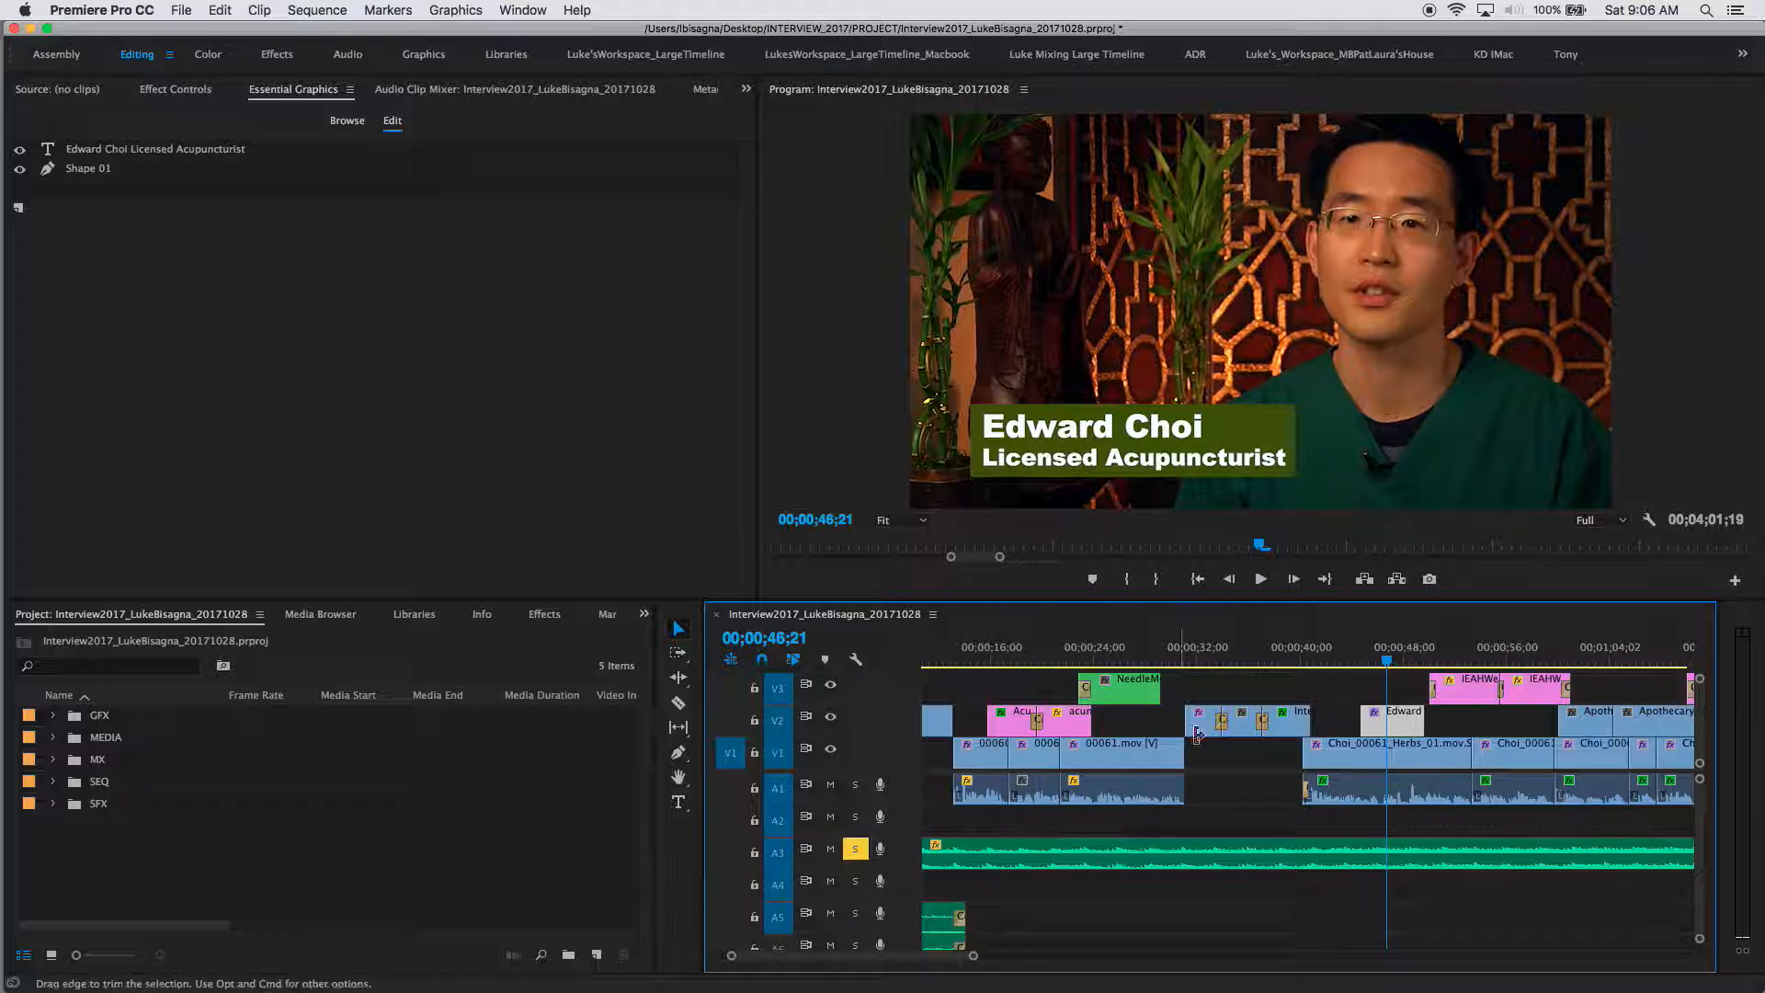
left_click(1295, 659)
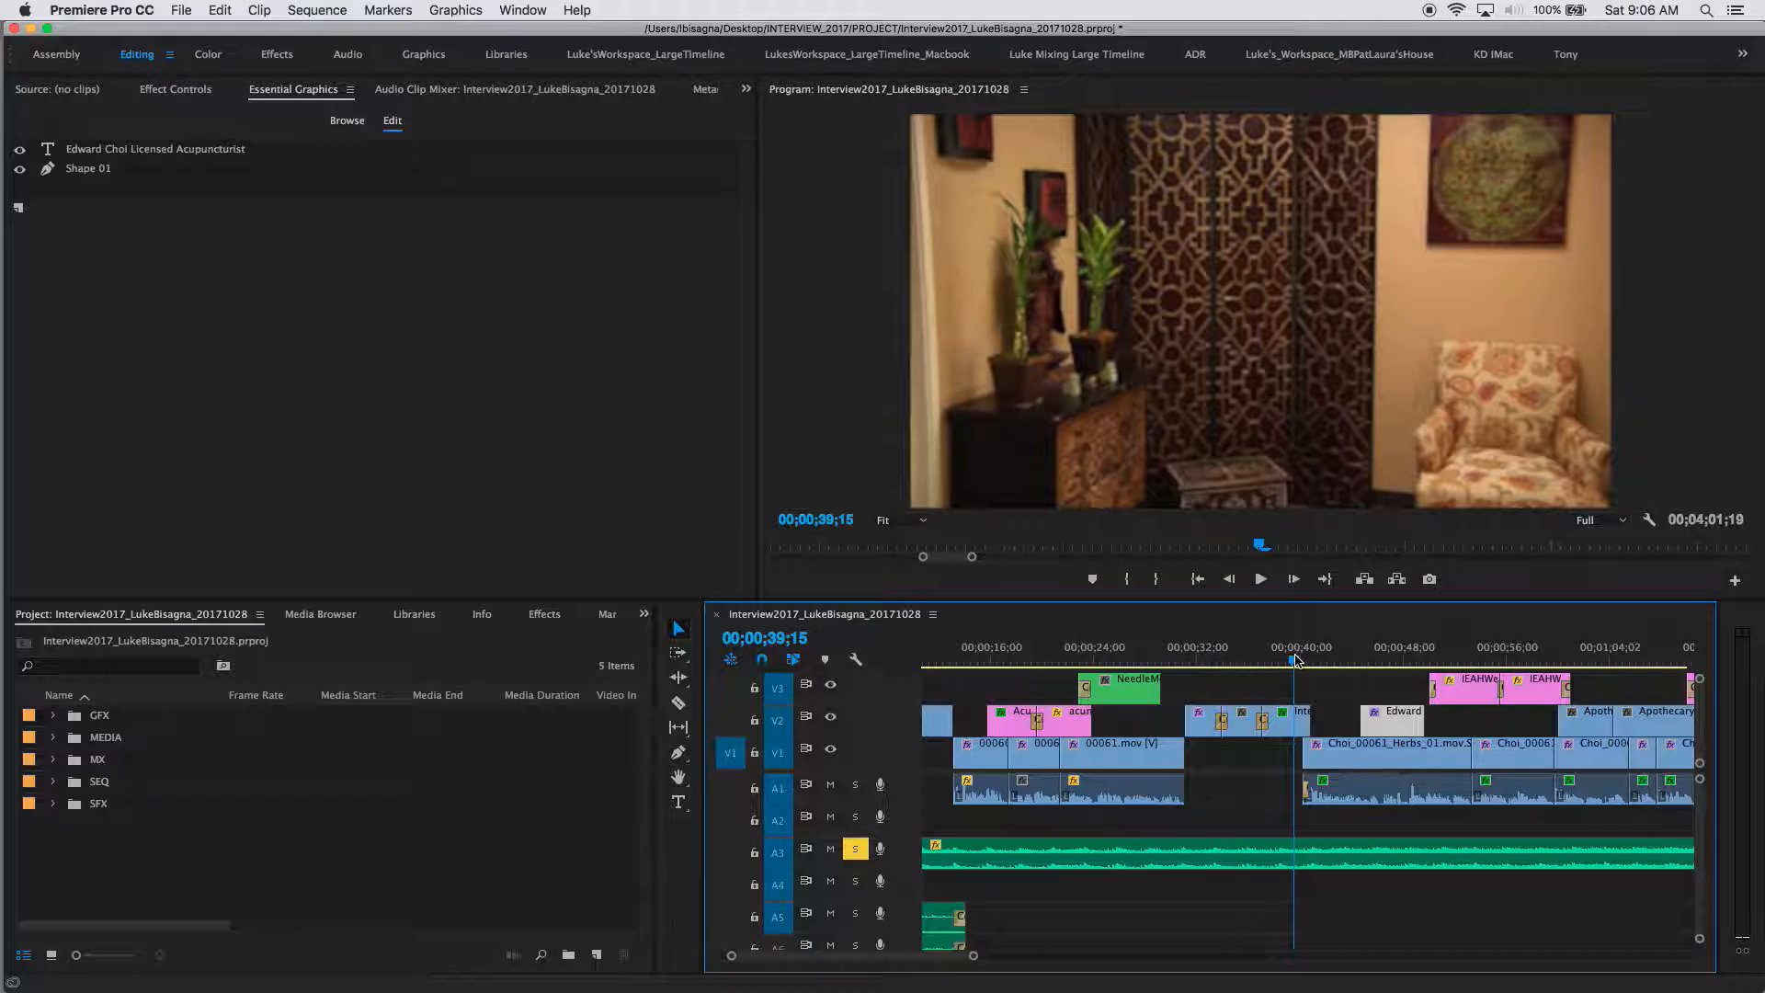
key("space")
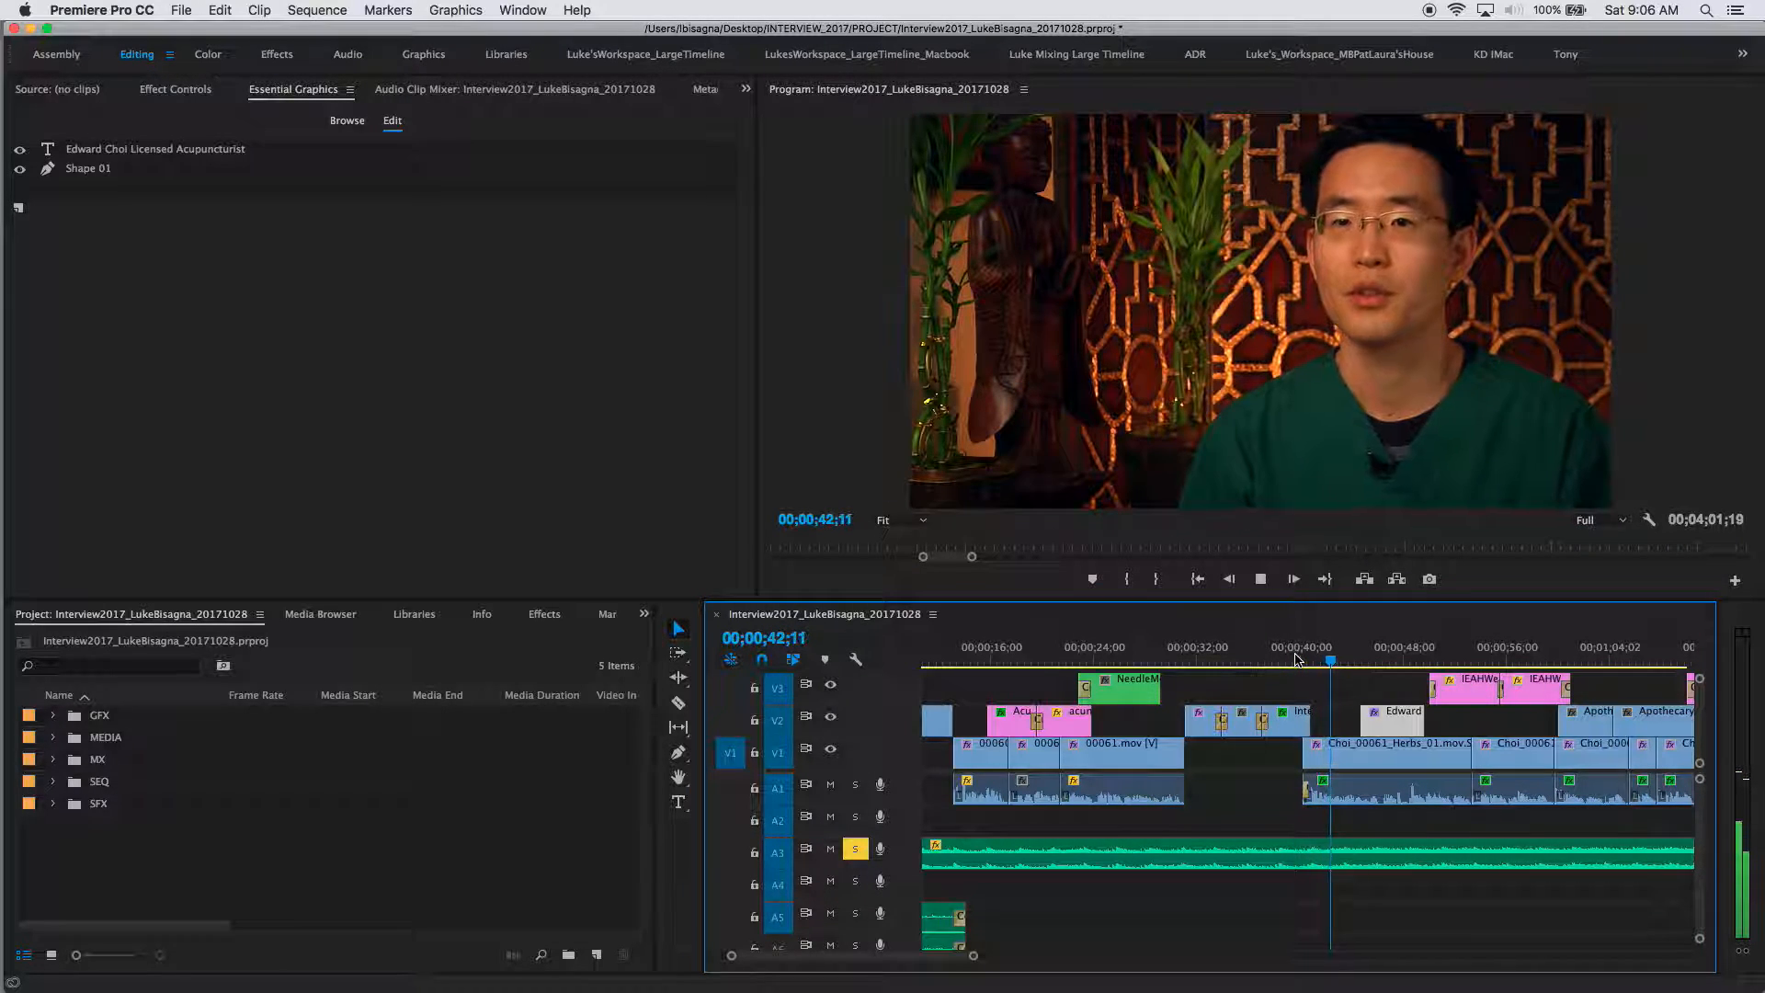
key("space")
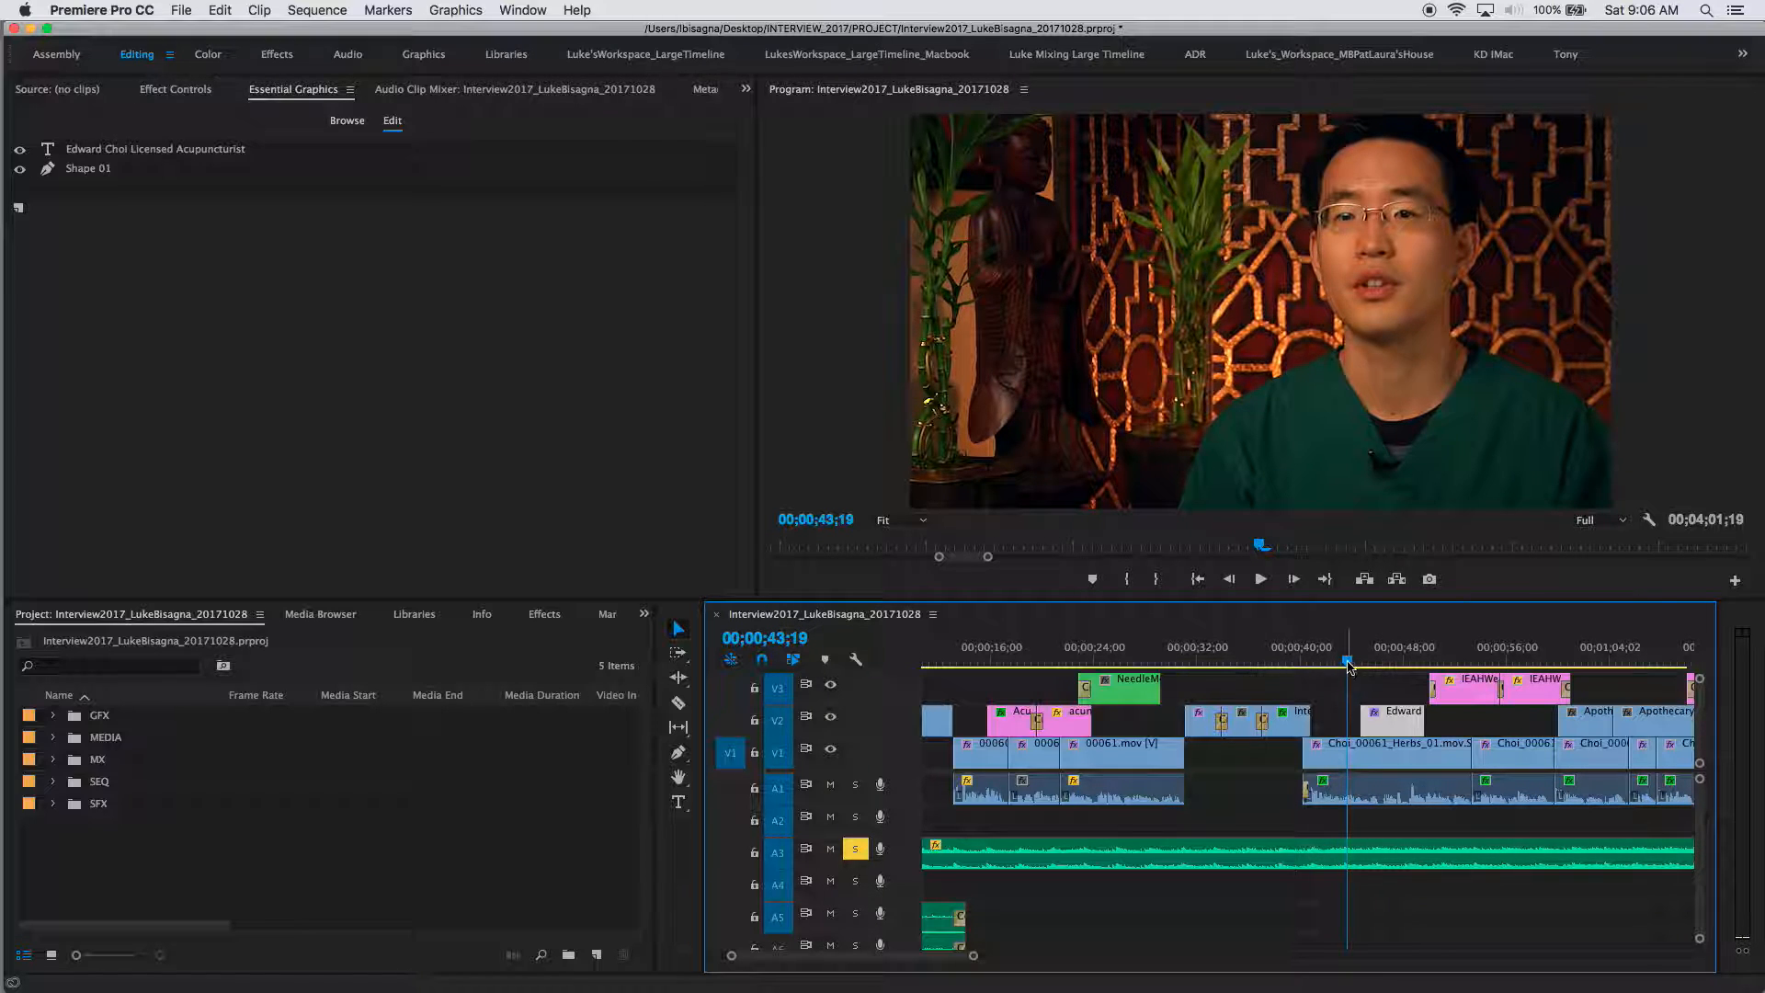
Step: Nudge the lower-third clip slightly earlier on V2 and add default Cross Dissolves at both ends
left_click_drag(1348, 667, 1342, 668)
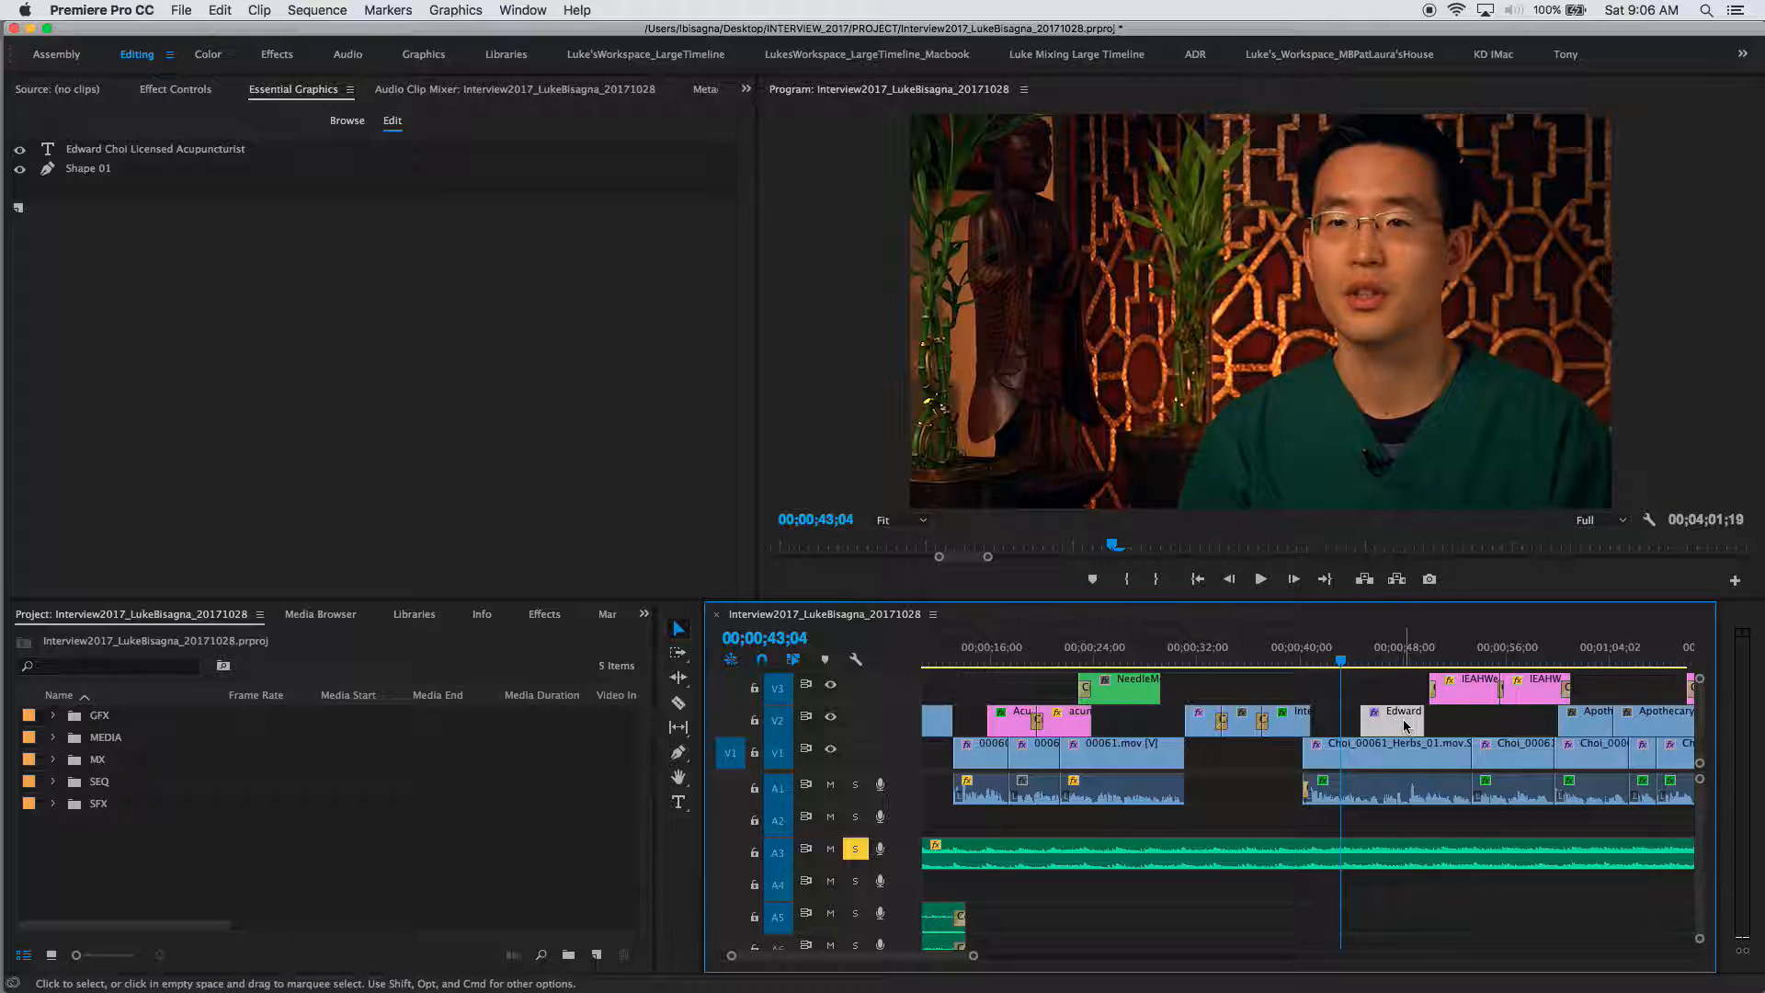
left_click(1316, 662)
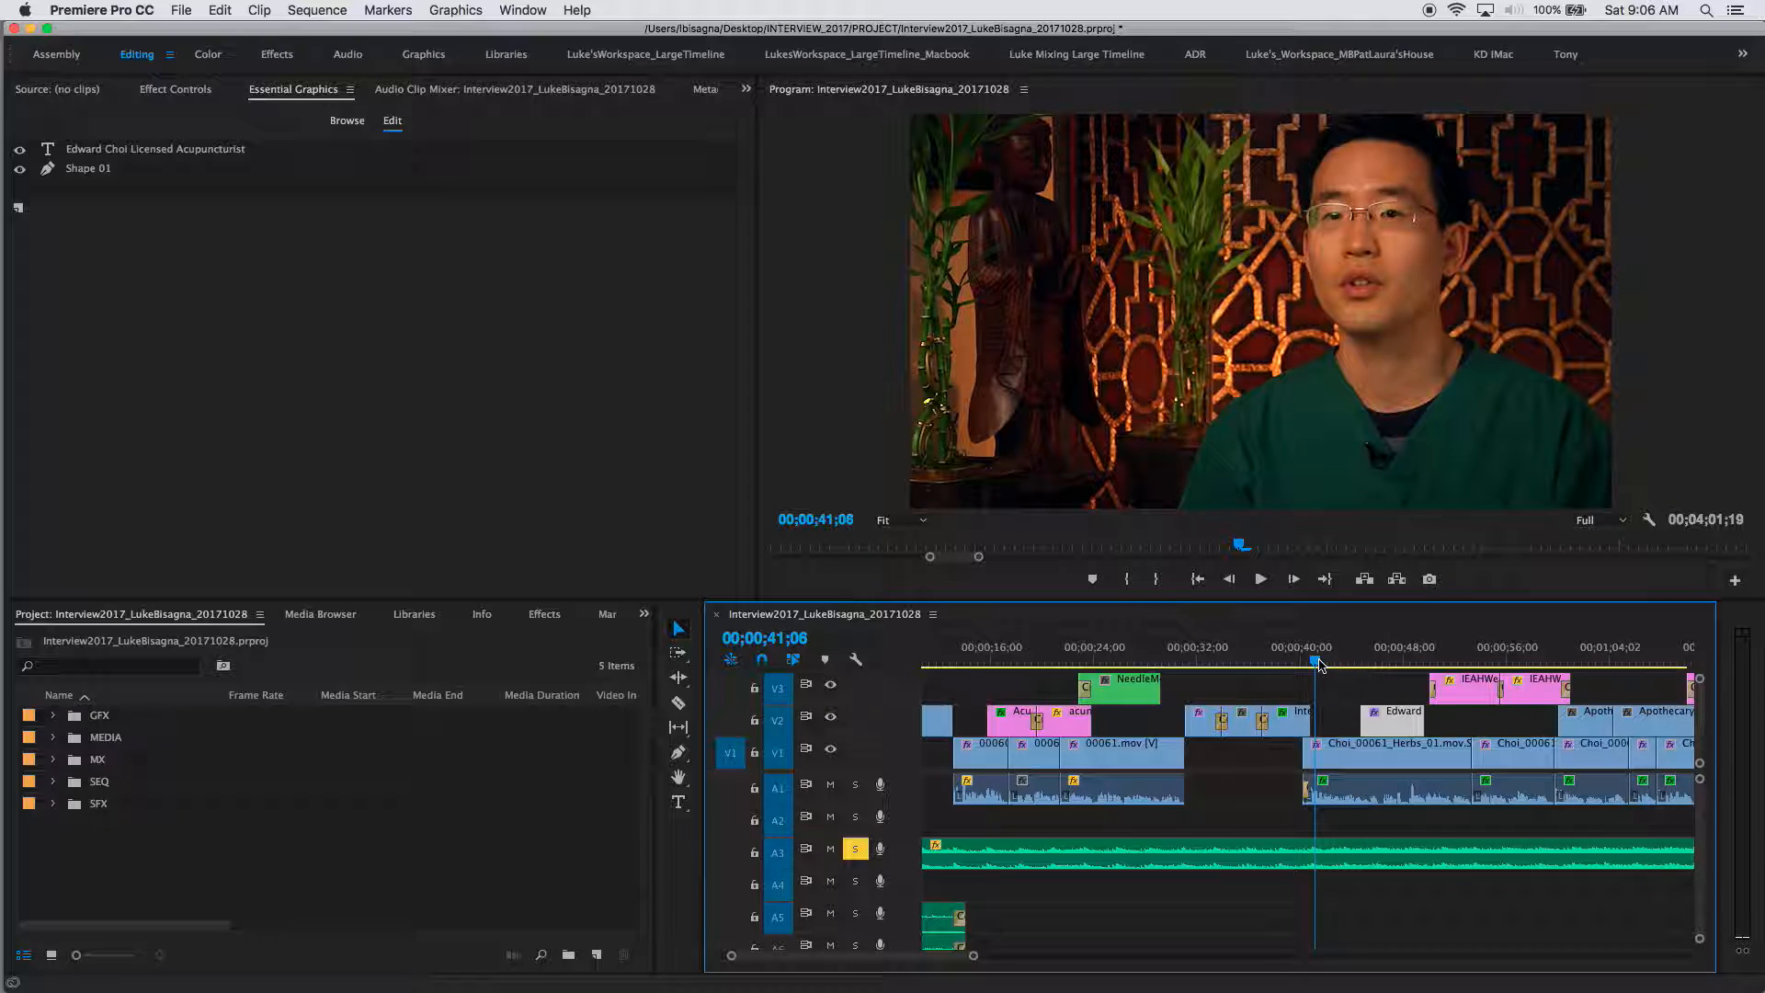
key("space")
key("space")
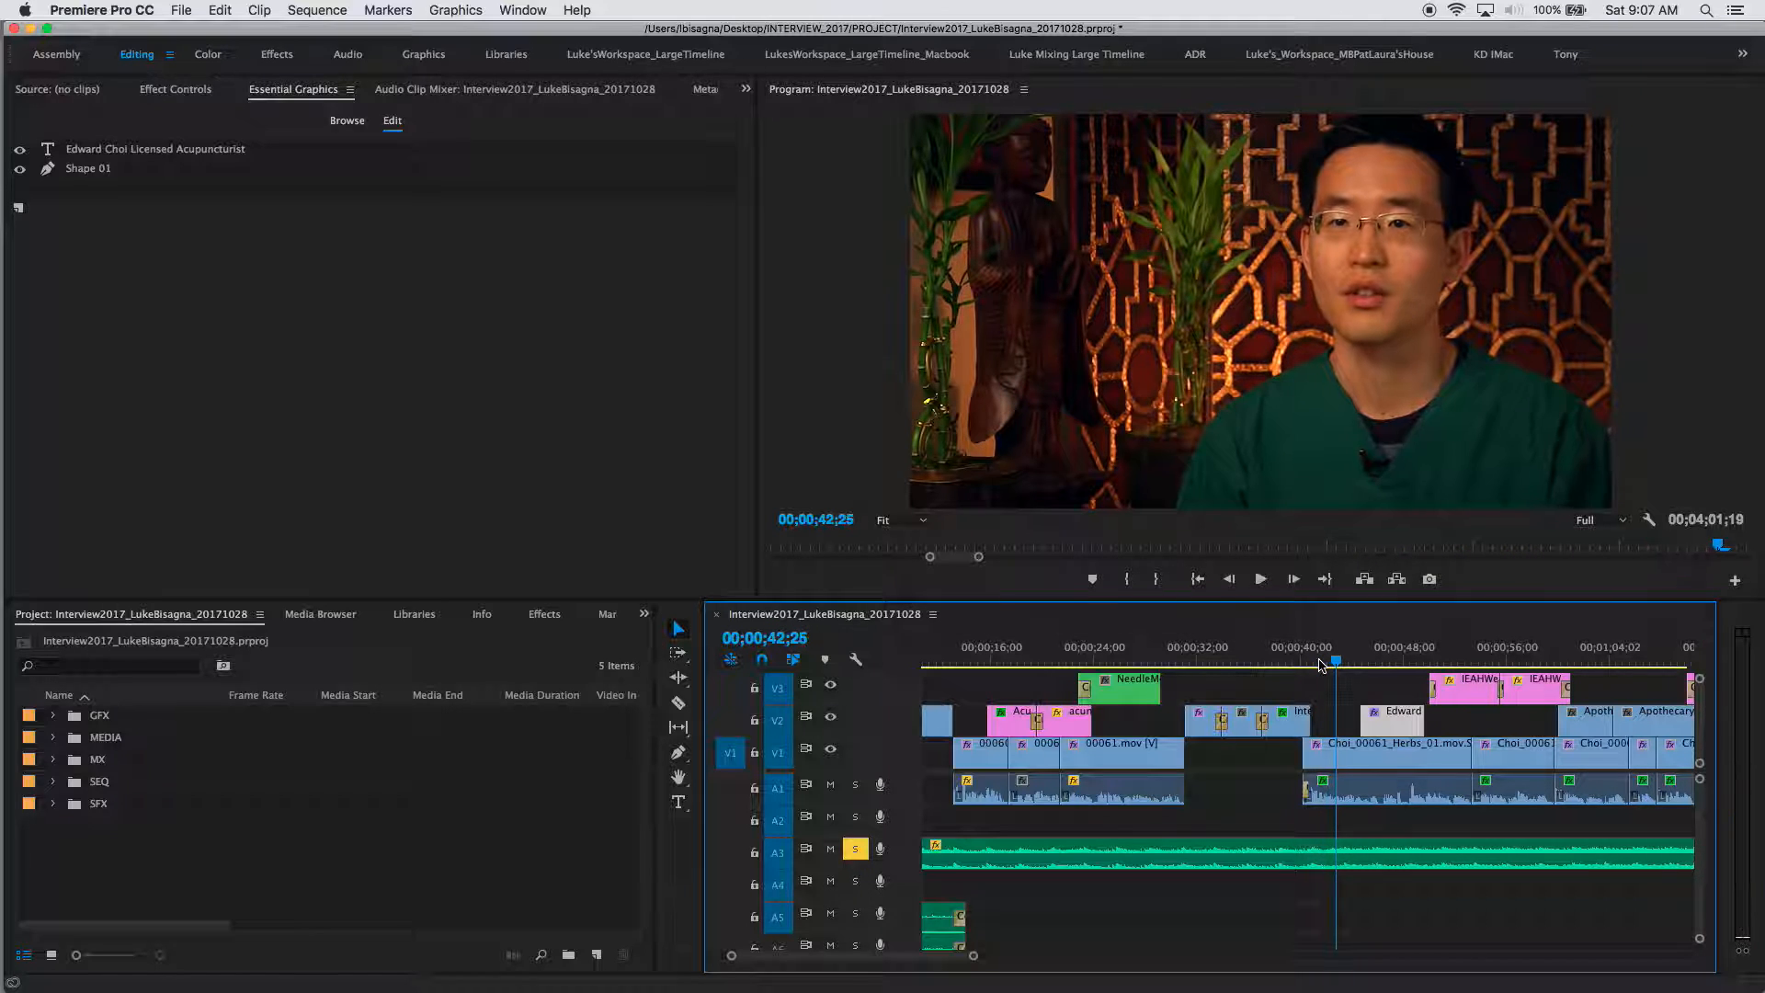
left_click_drag(1398, 726, 1382, 728)
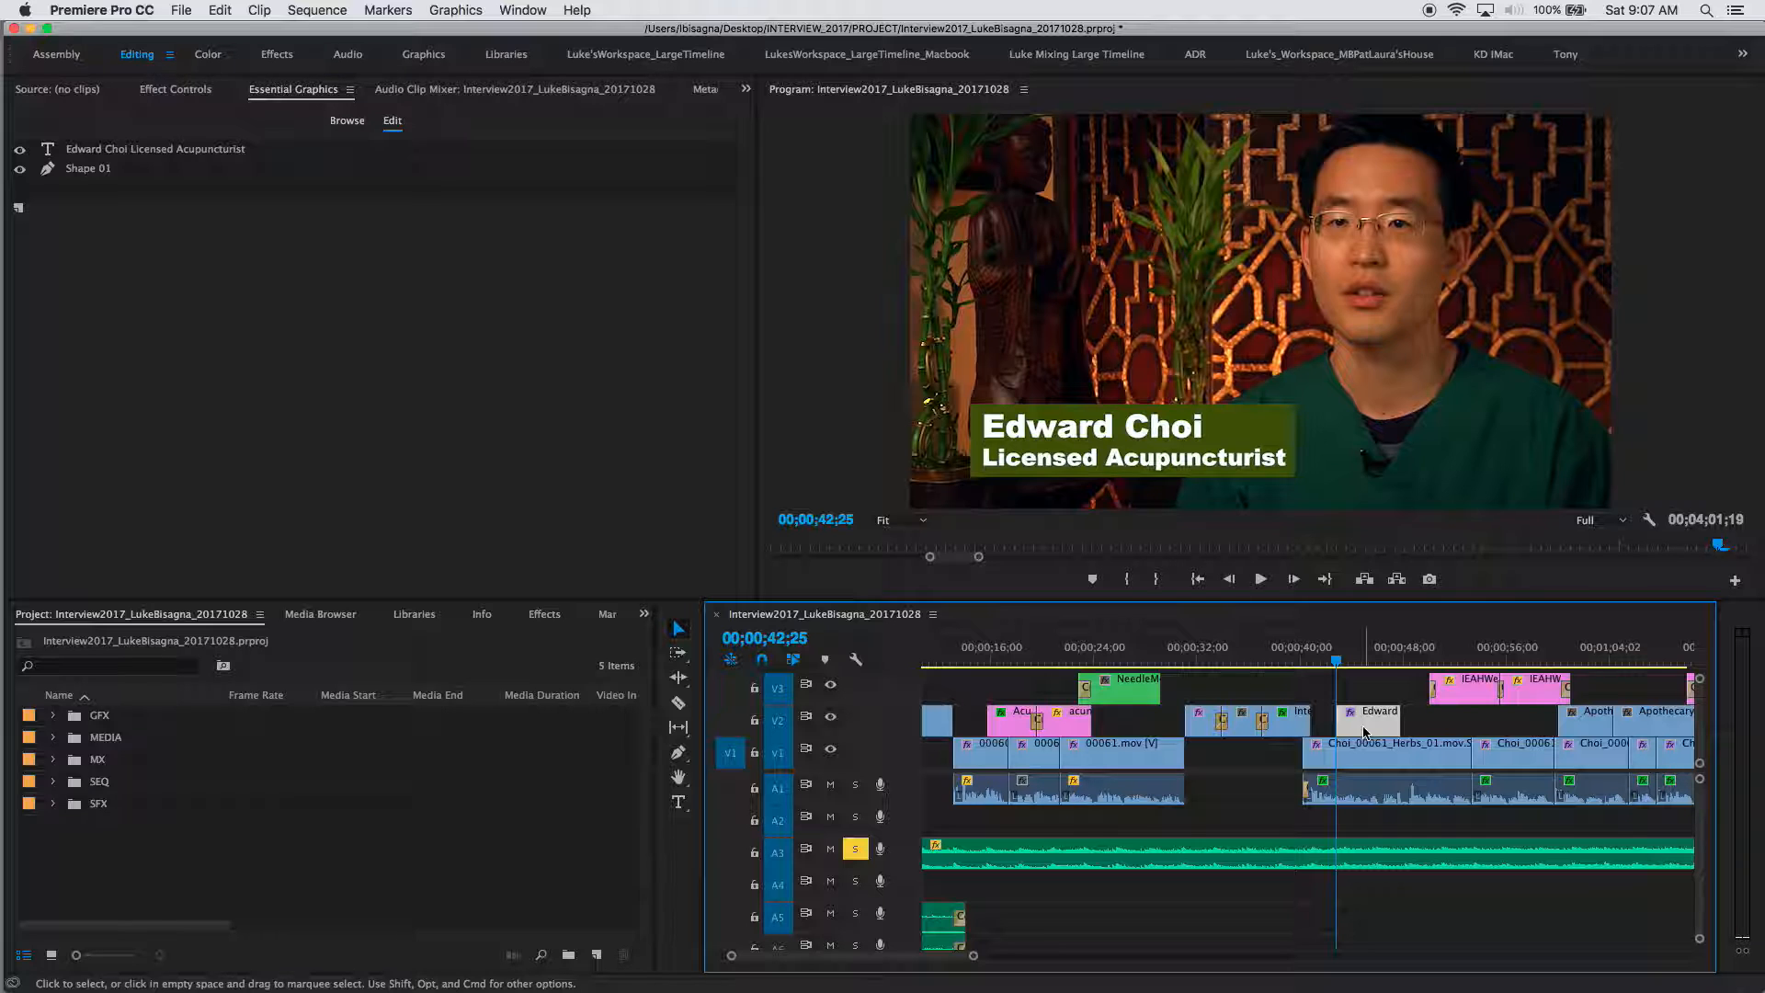
key("shift+d")
key("shift+d")
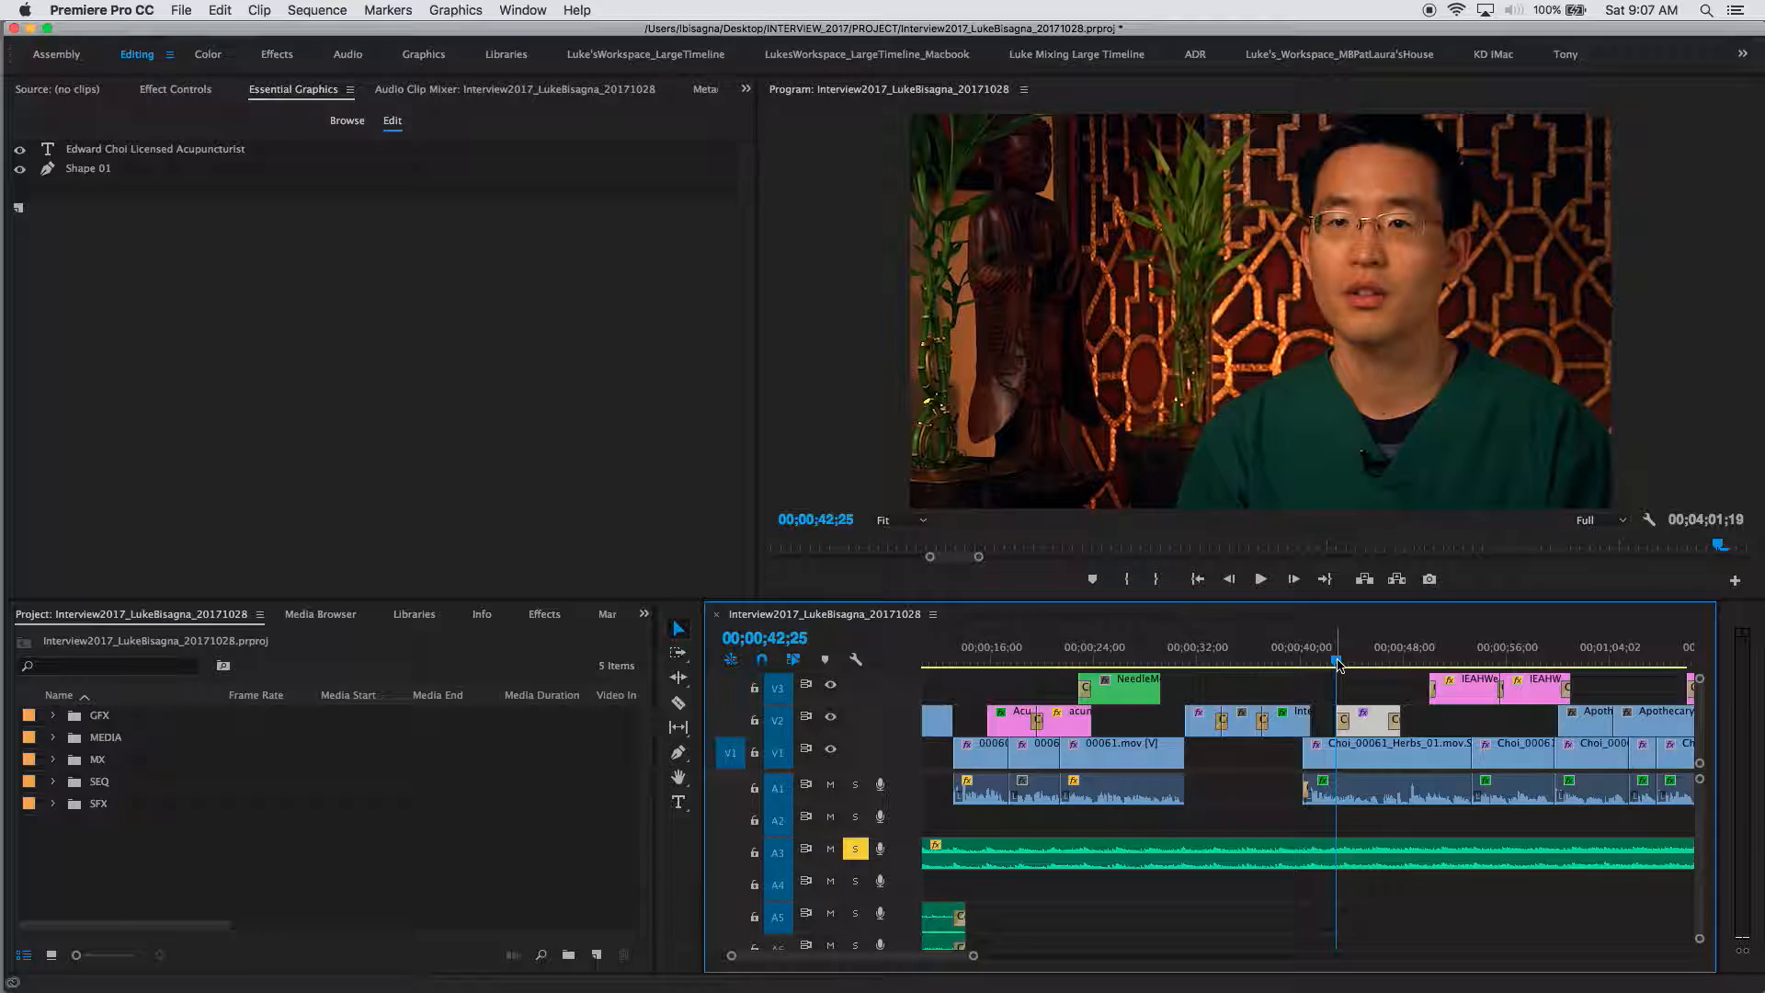
Step: Check the dissolve's duration without changing it, and turn off Solo on A3
double_click(1345, 720)
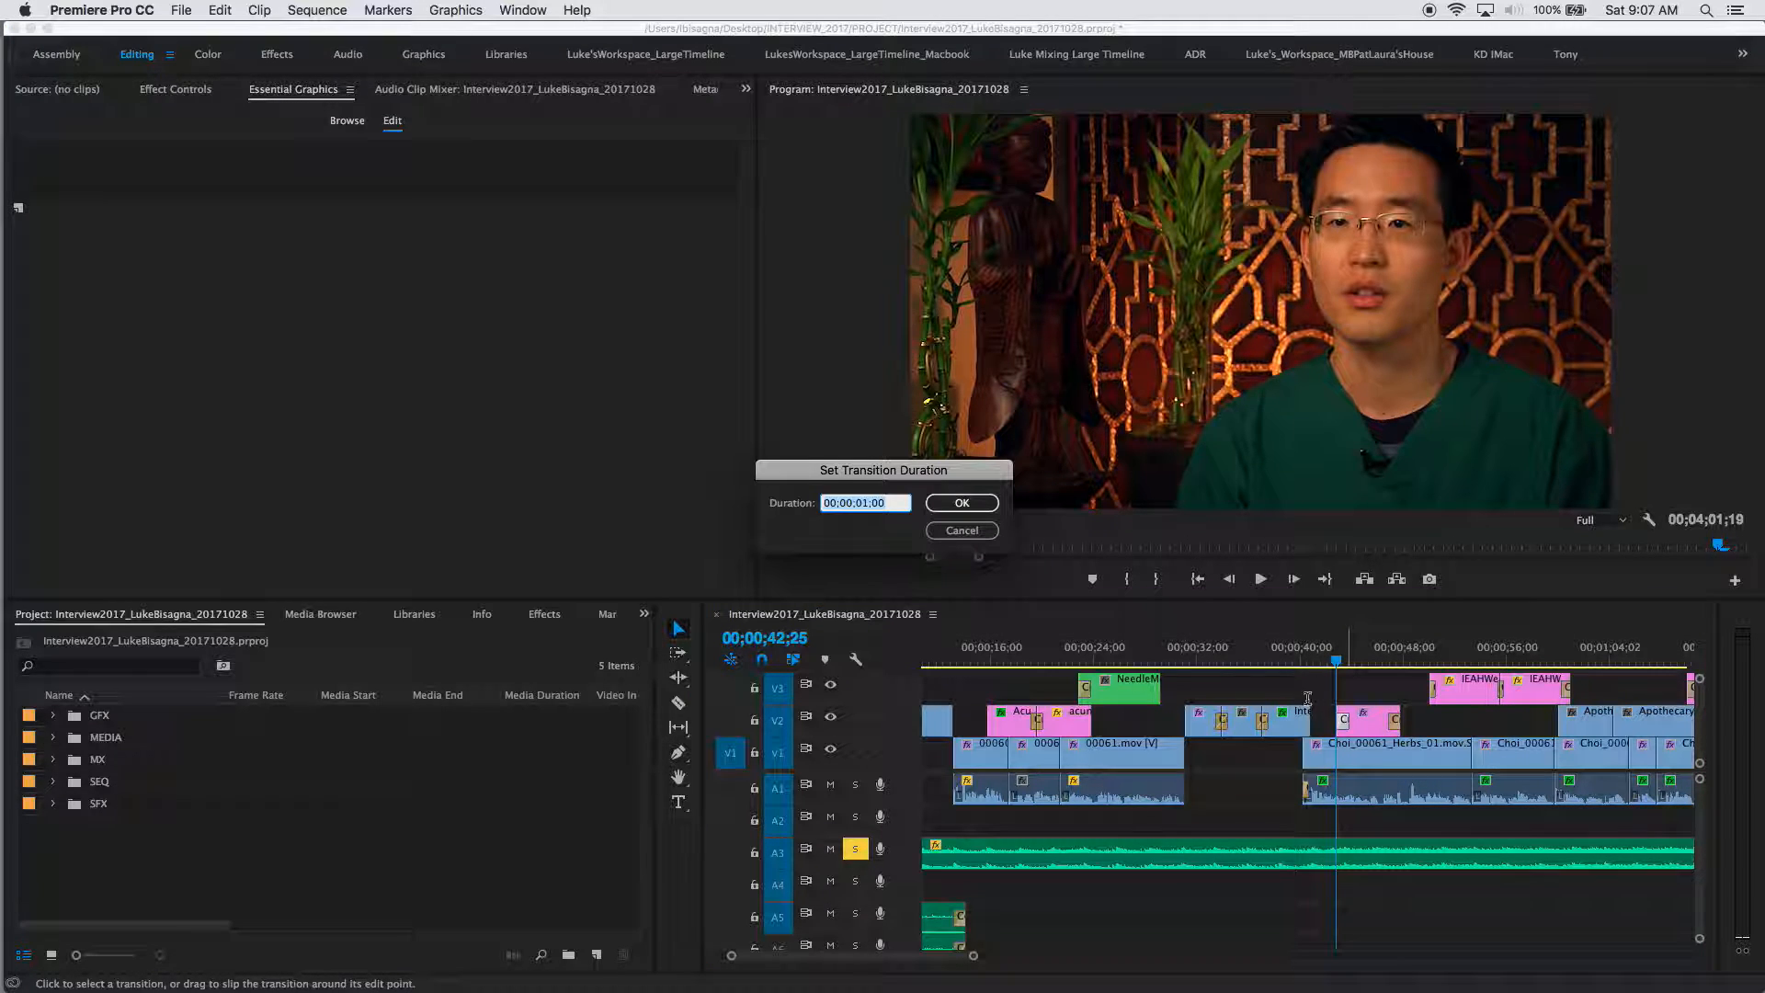
left_click(949, 532)
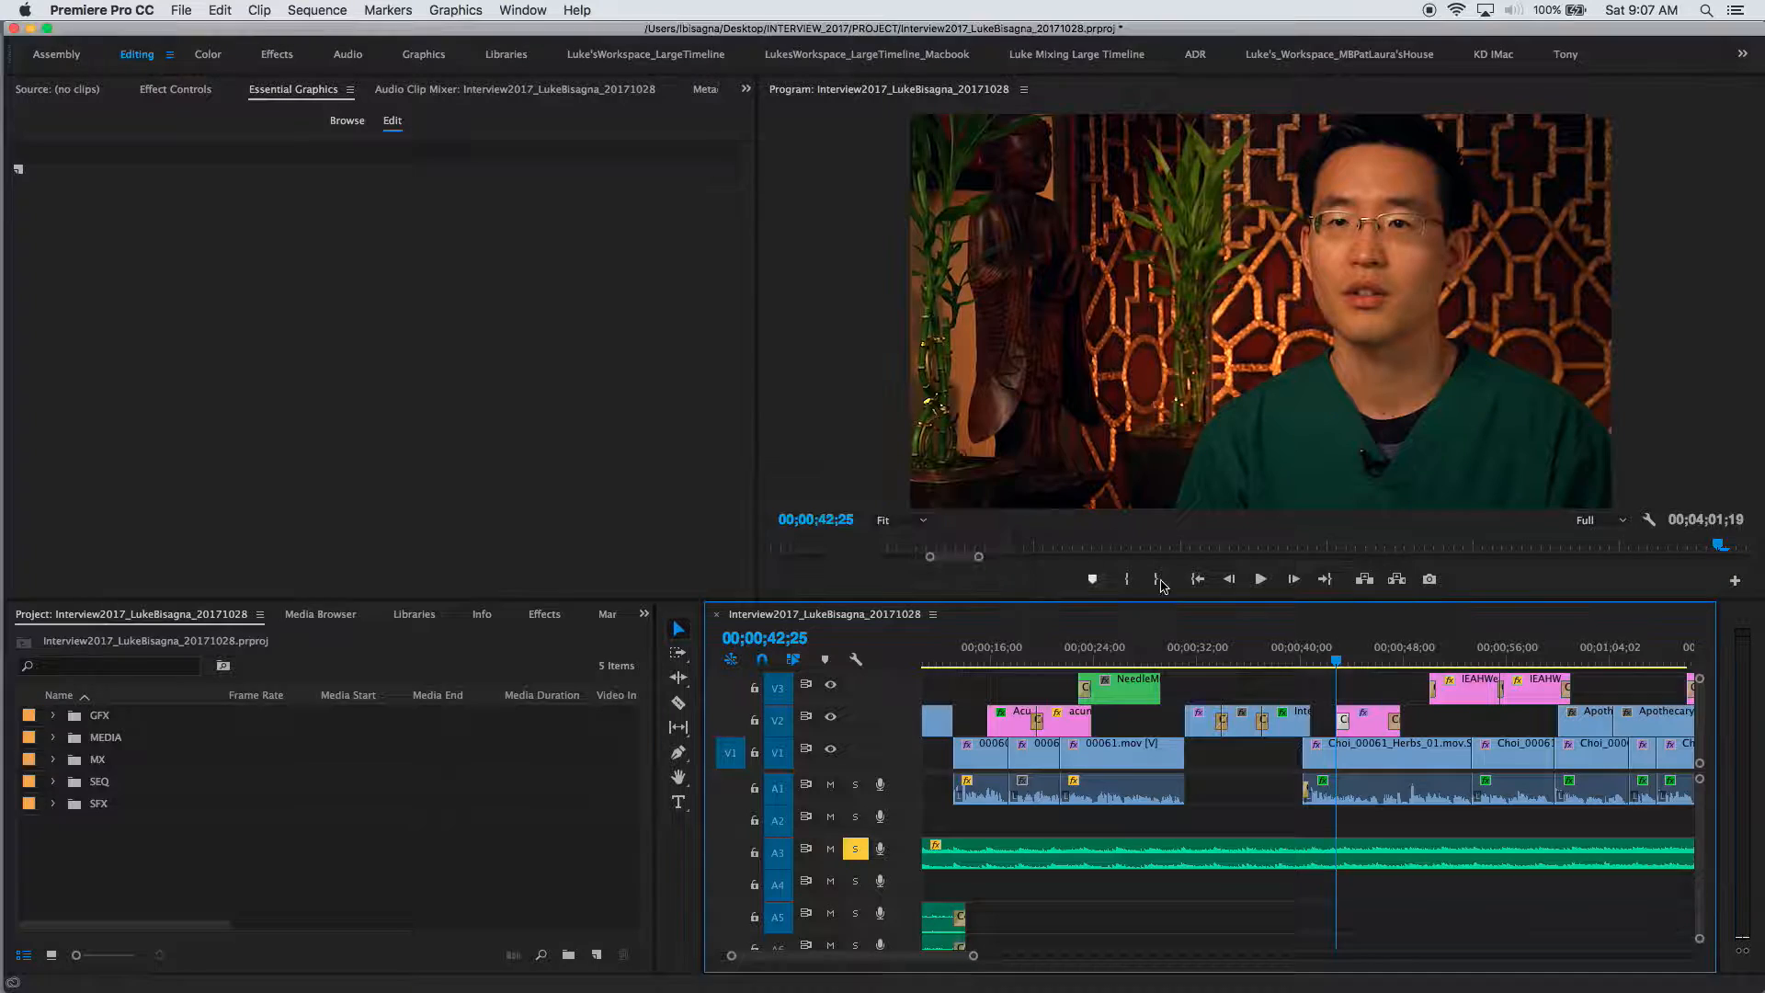
left_click(856, 849)
Step: Play from 00;00;39;02 to watch the title fade in and out by 00;00;48;13
left_click(1290, 661)
key("space")
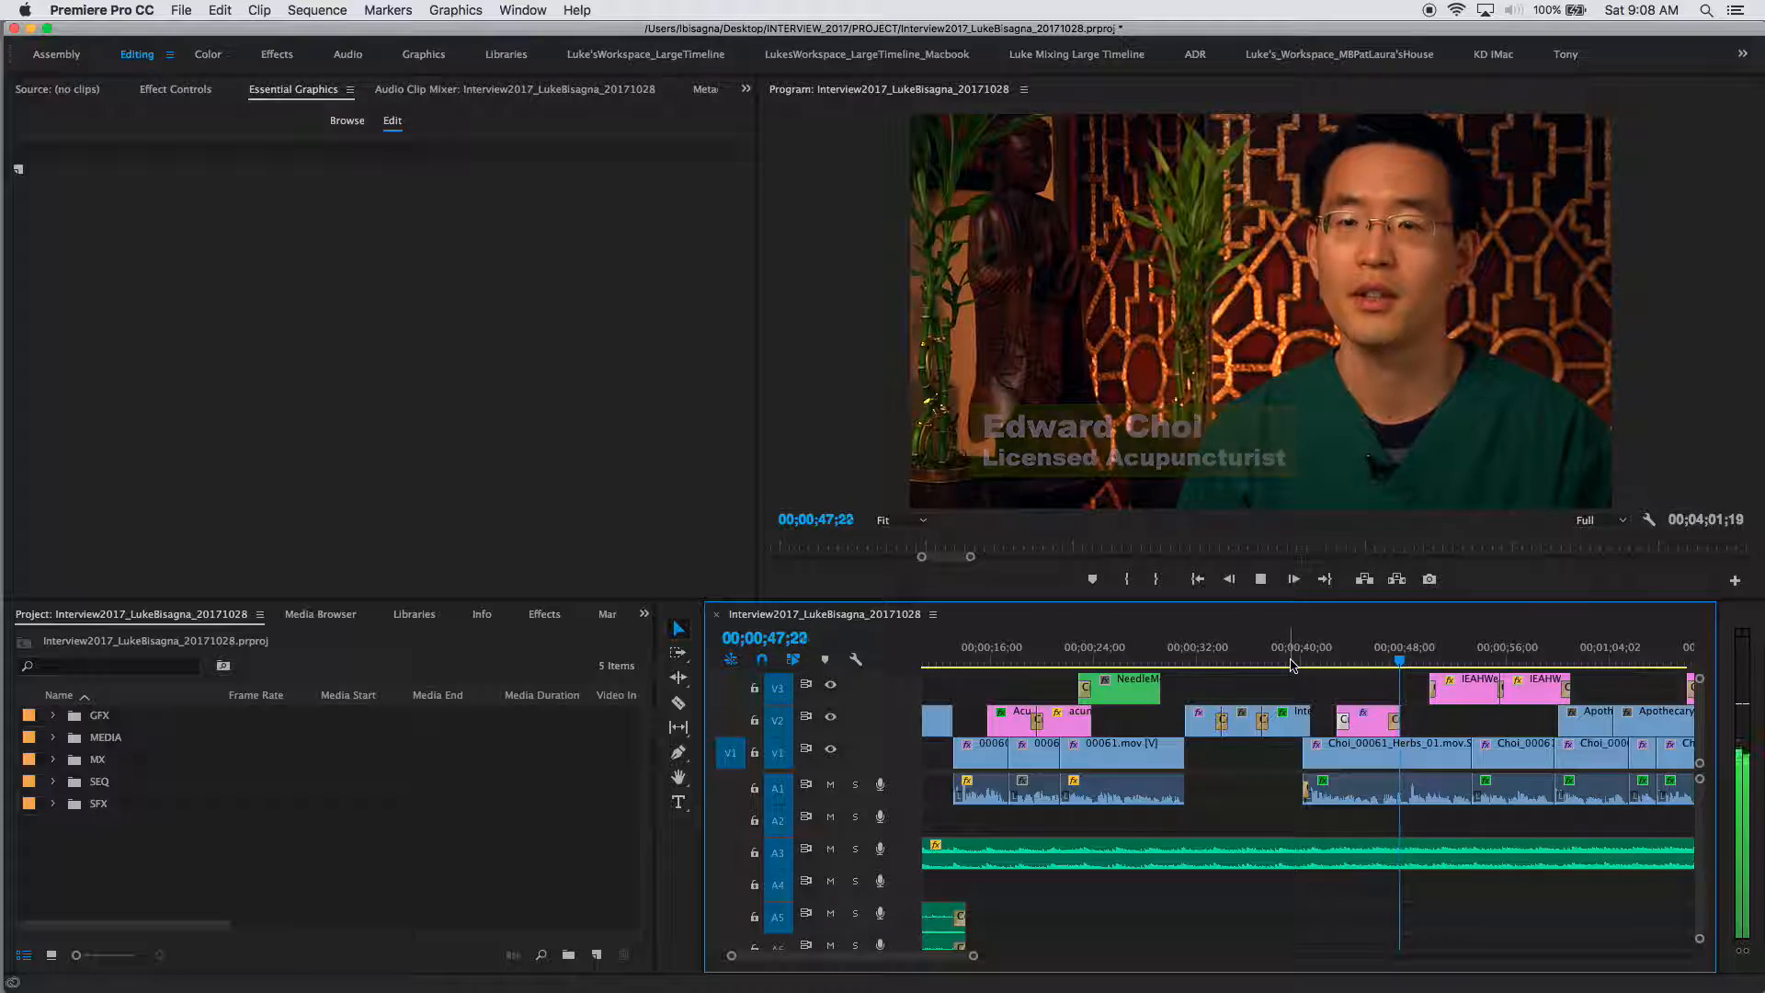
key("space")
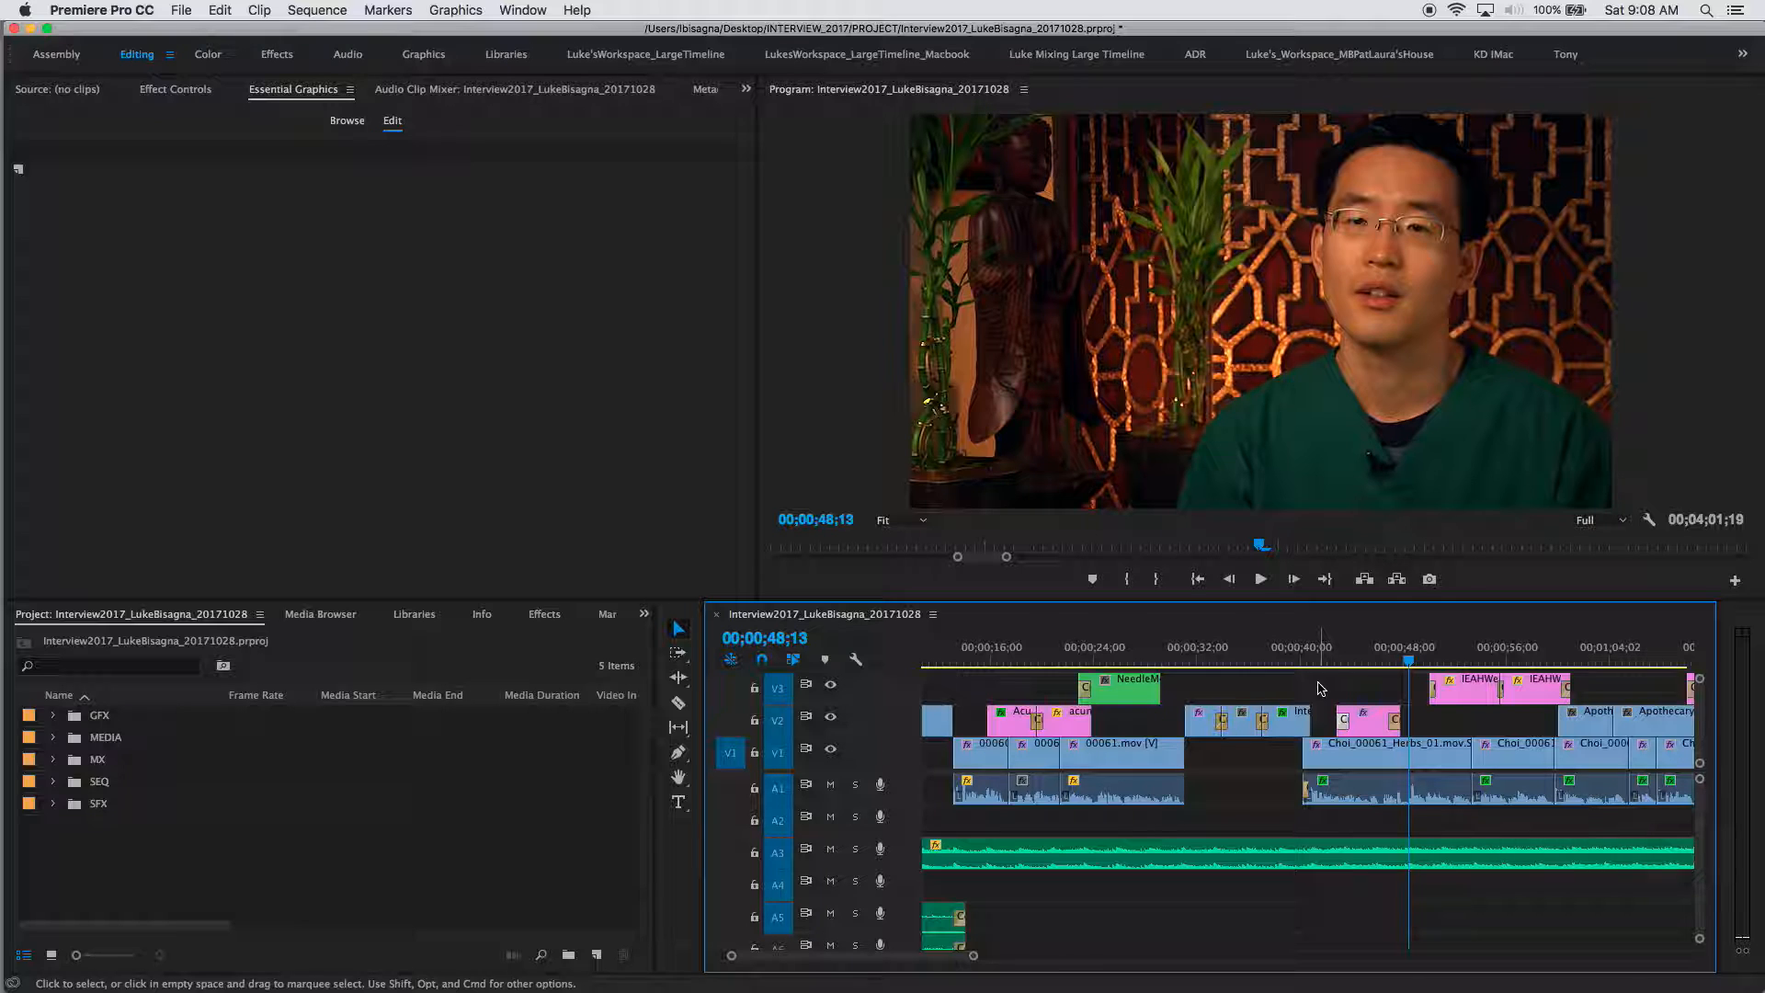
Step: Option-drag the lower-third clip on V2 +00;01;22;17 to place a copy near 00;02;15
key("minus")
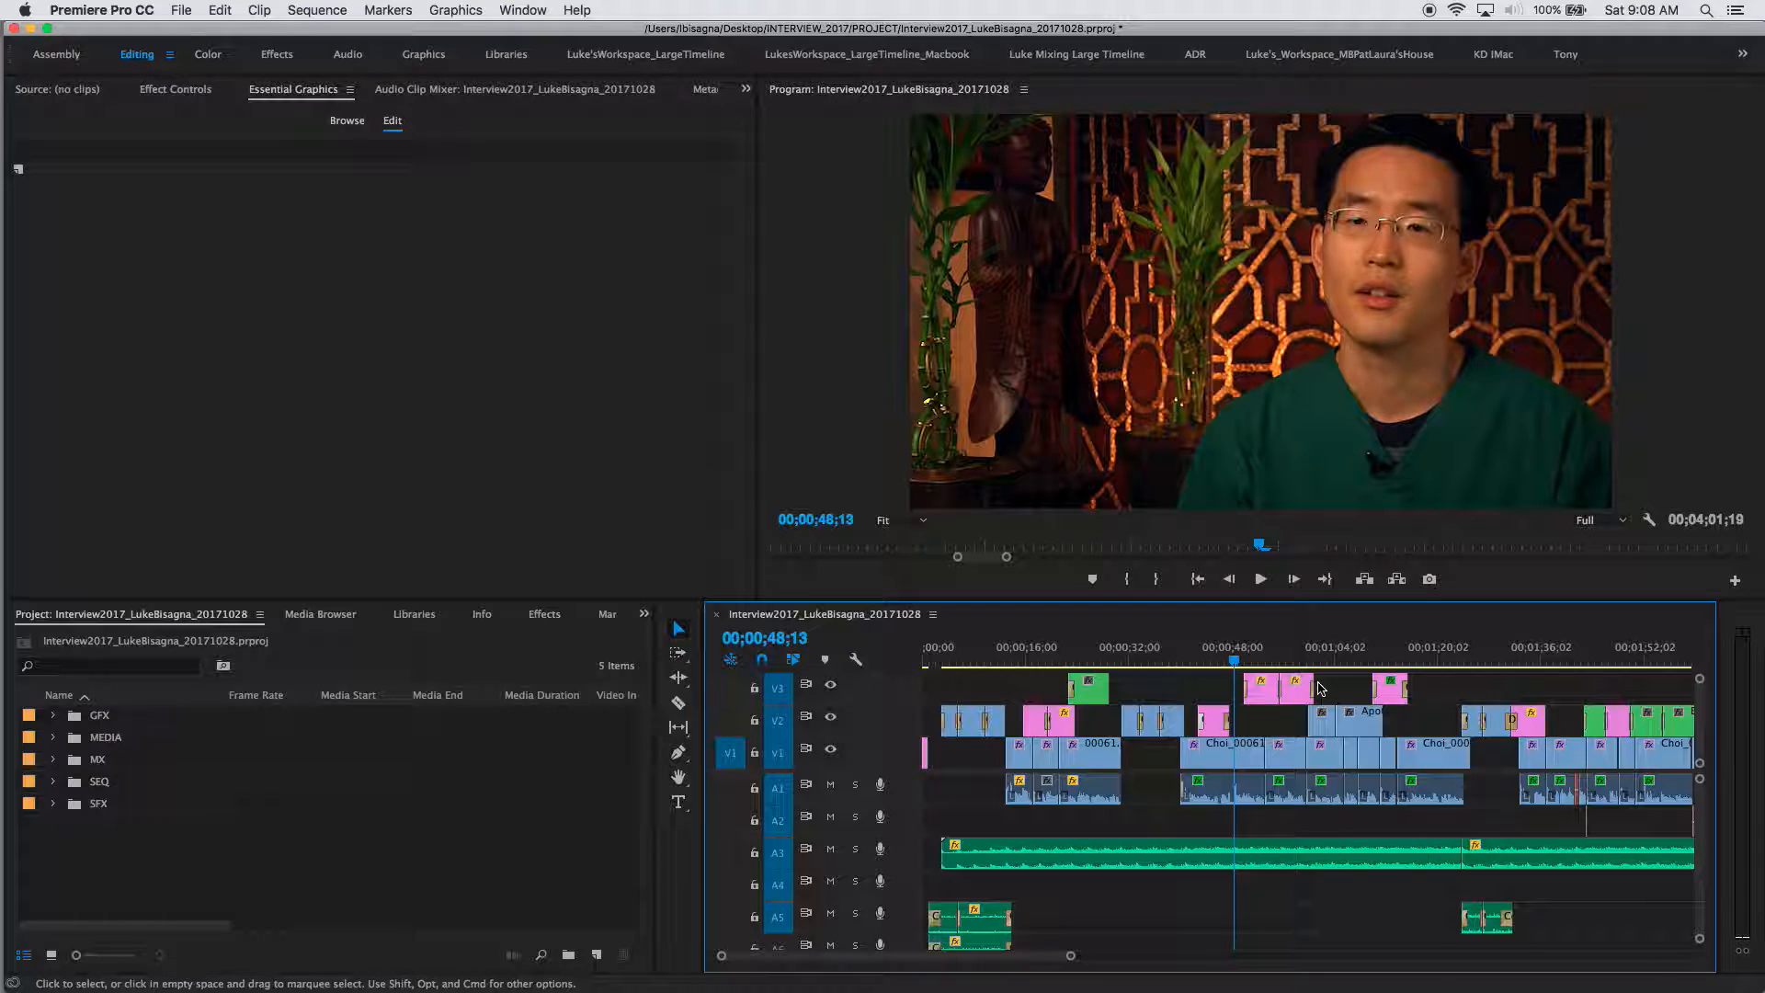
key("minus")
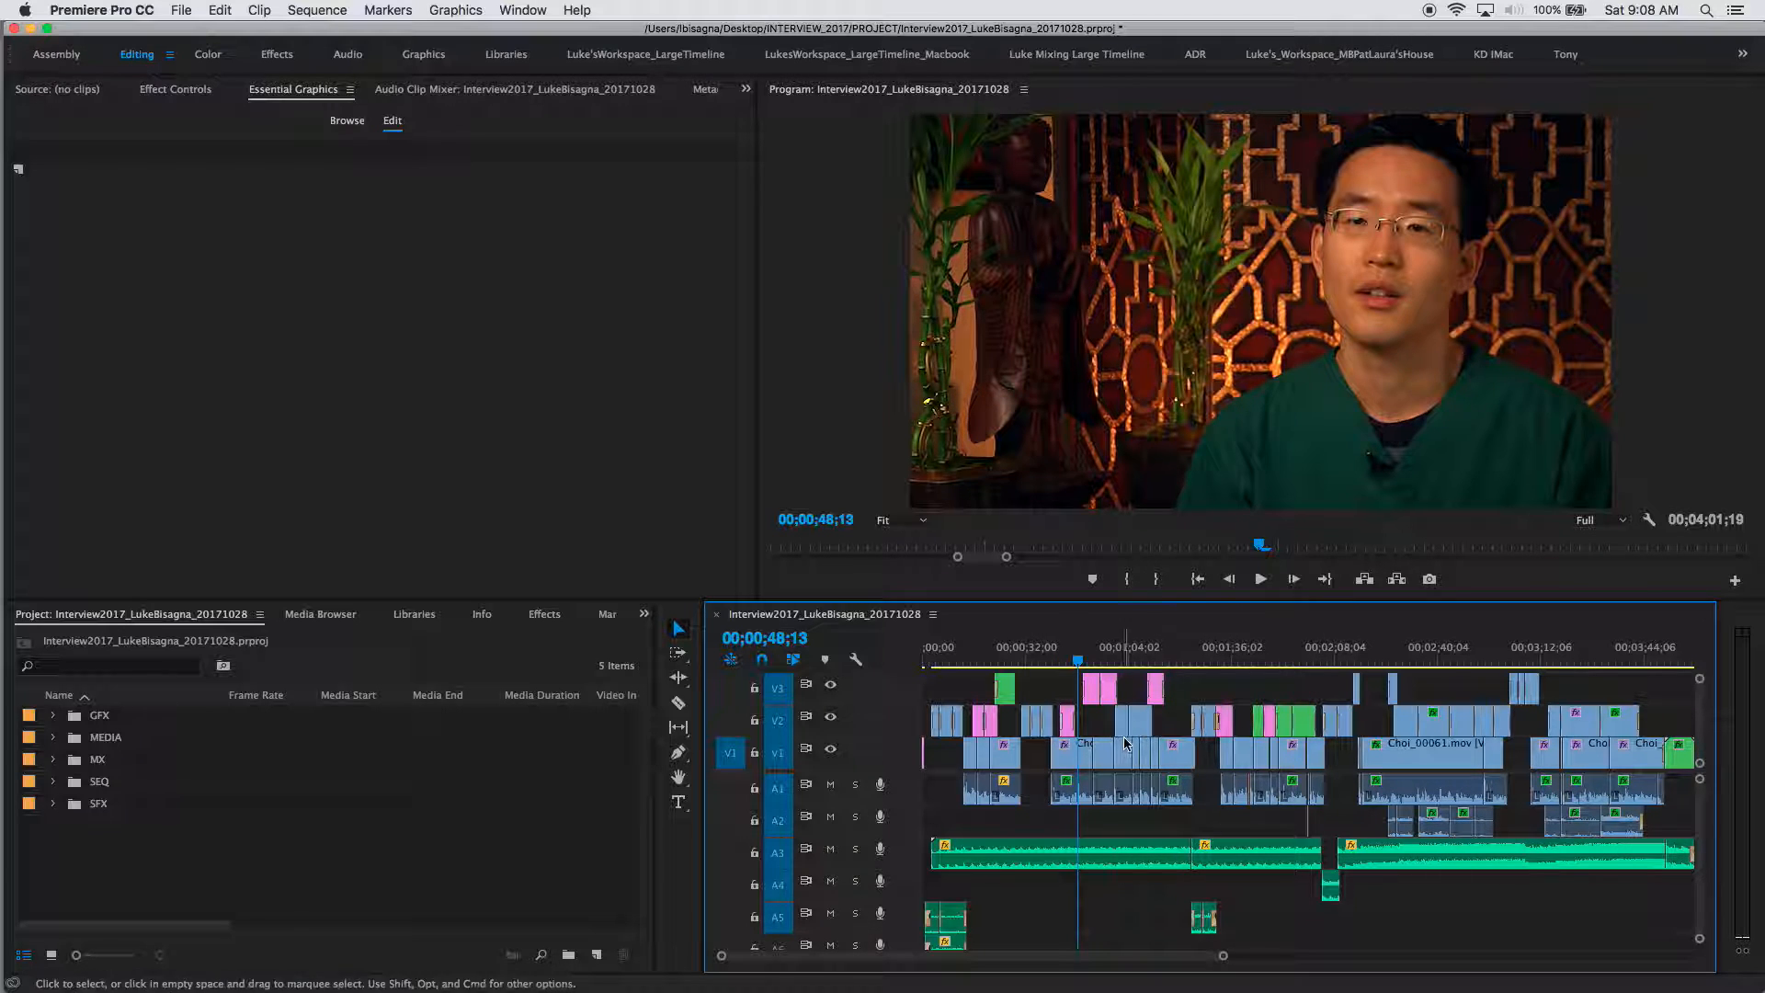
left_click(1067, 731)
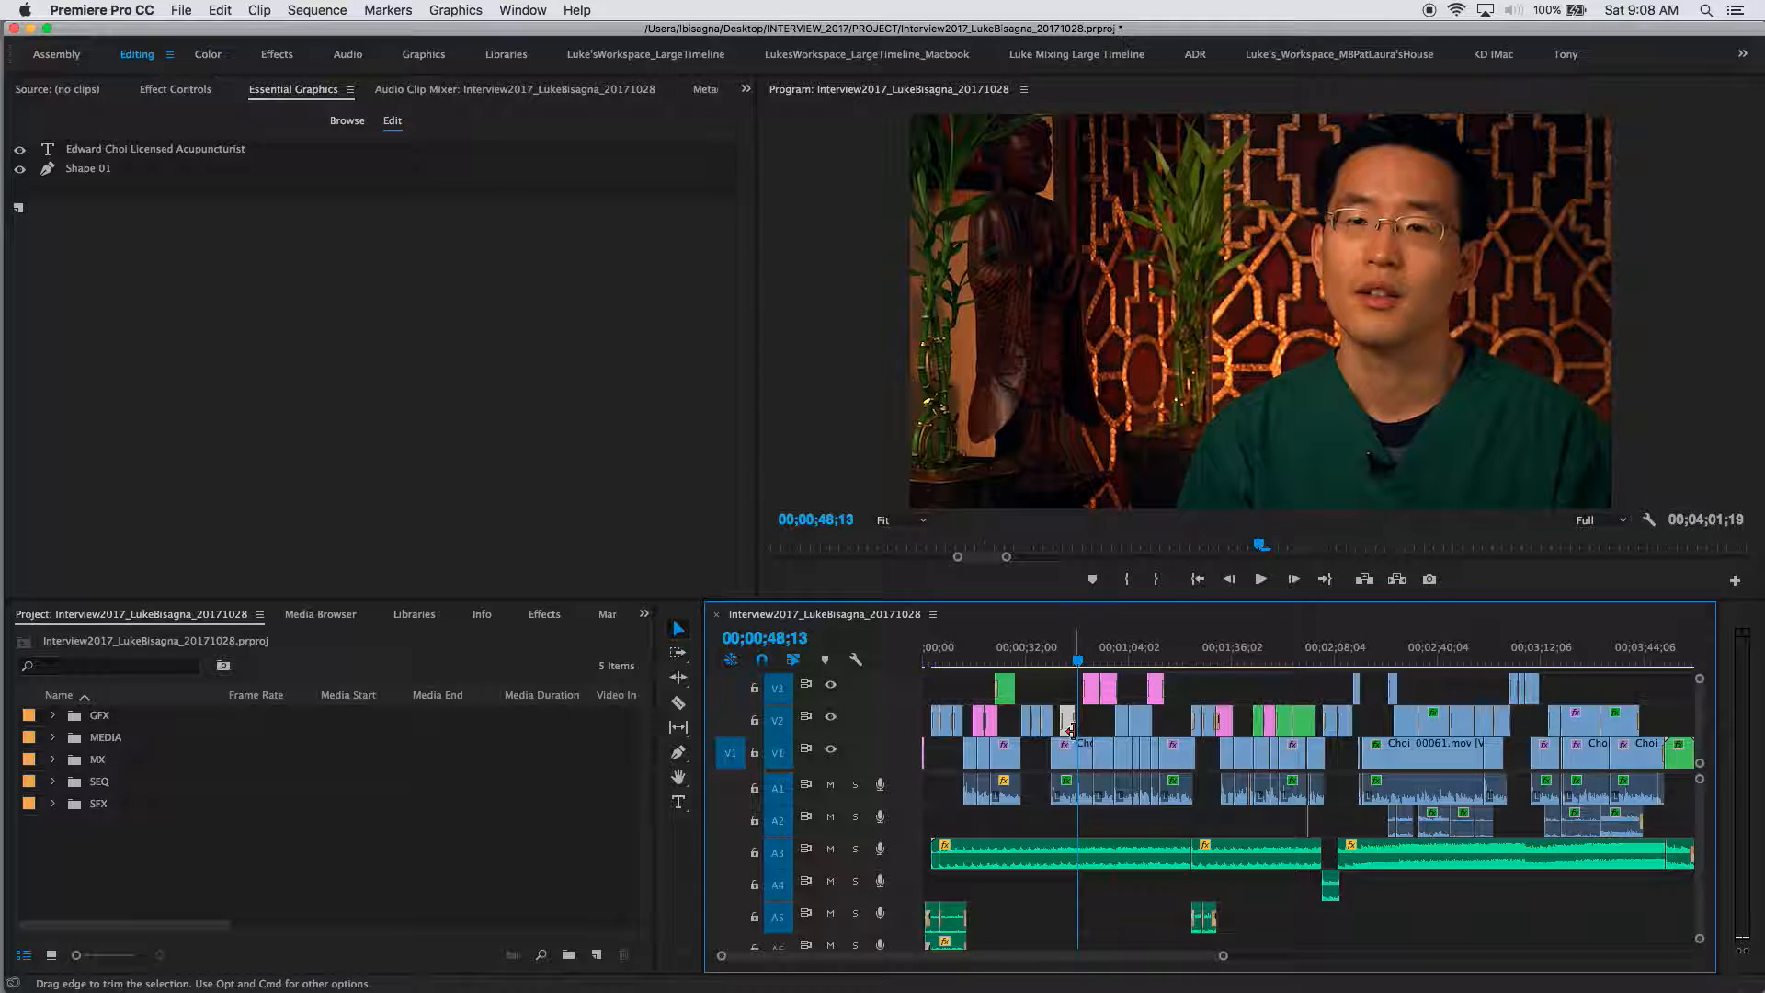
left_click(1068, 720)
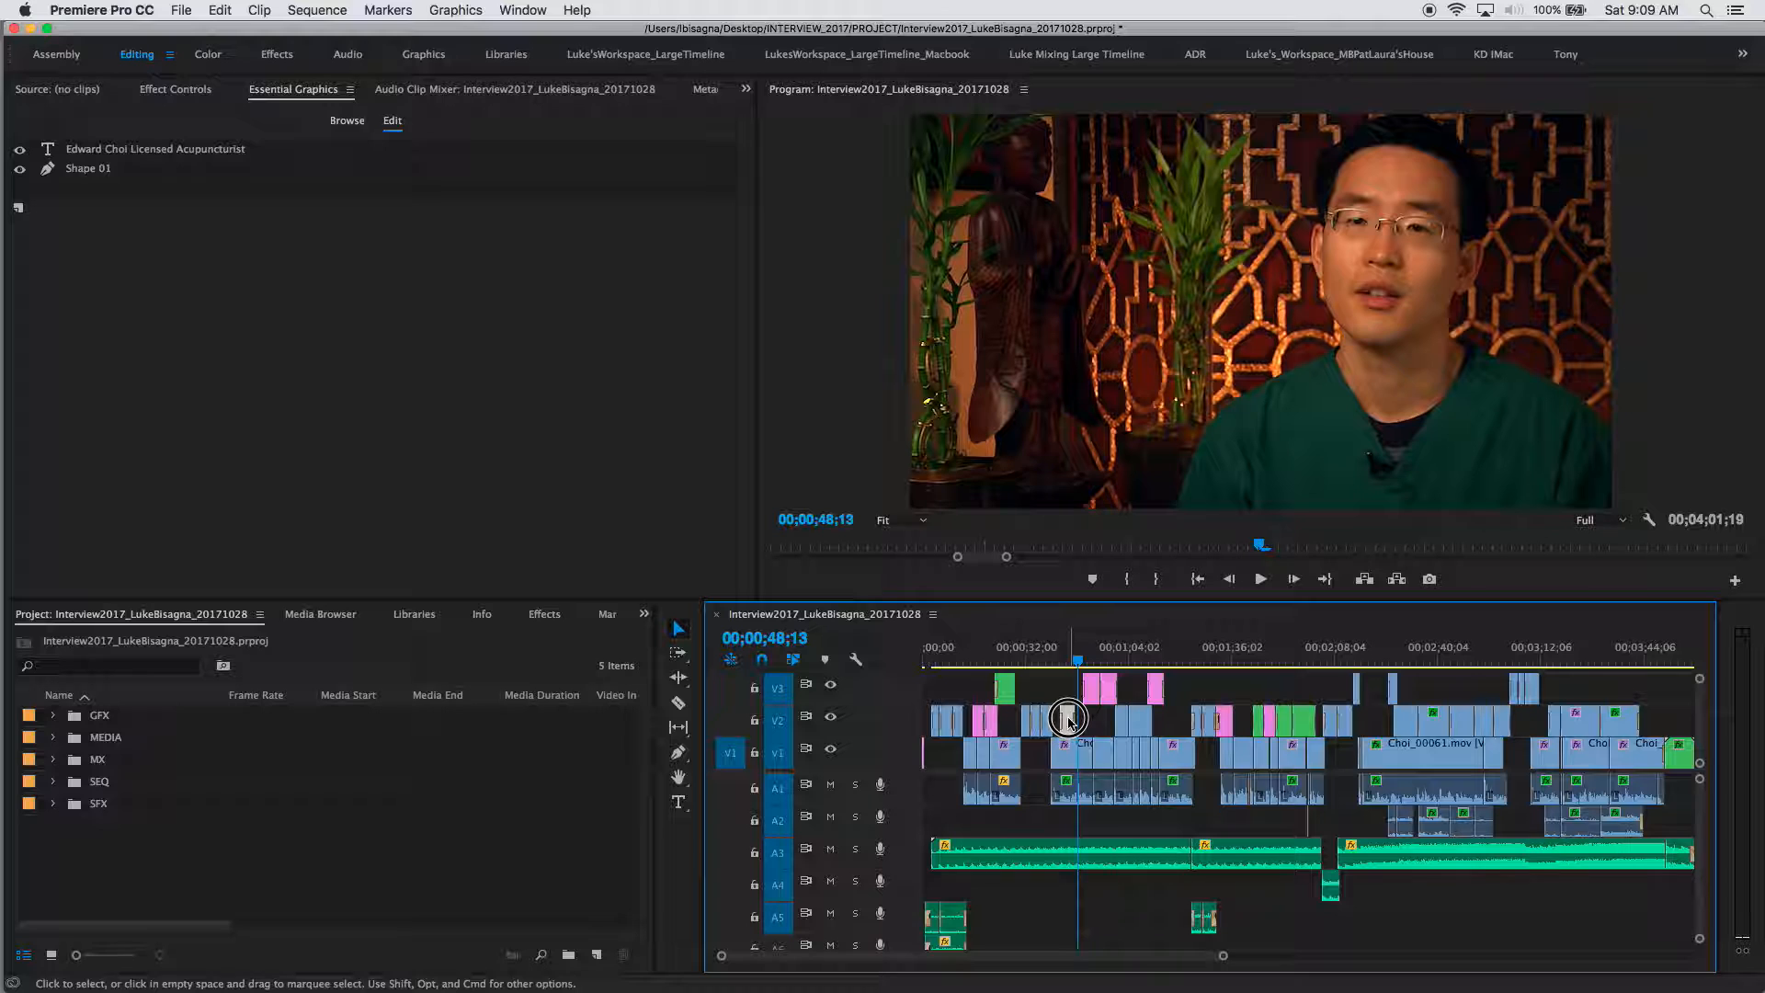
left_click_drag(1069, 722, 1367, 722)
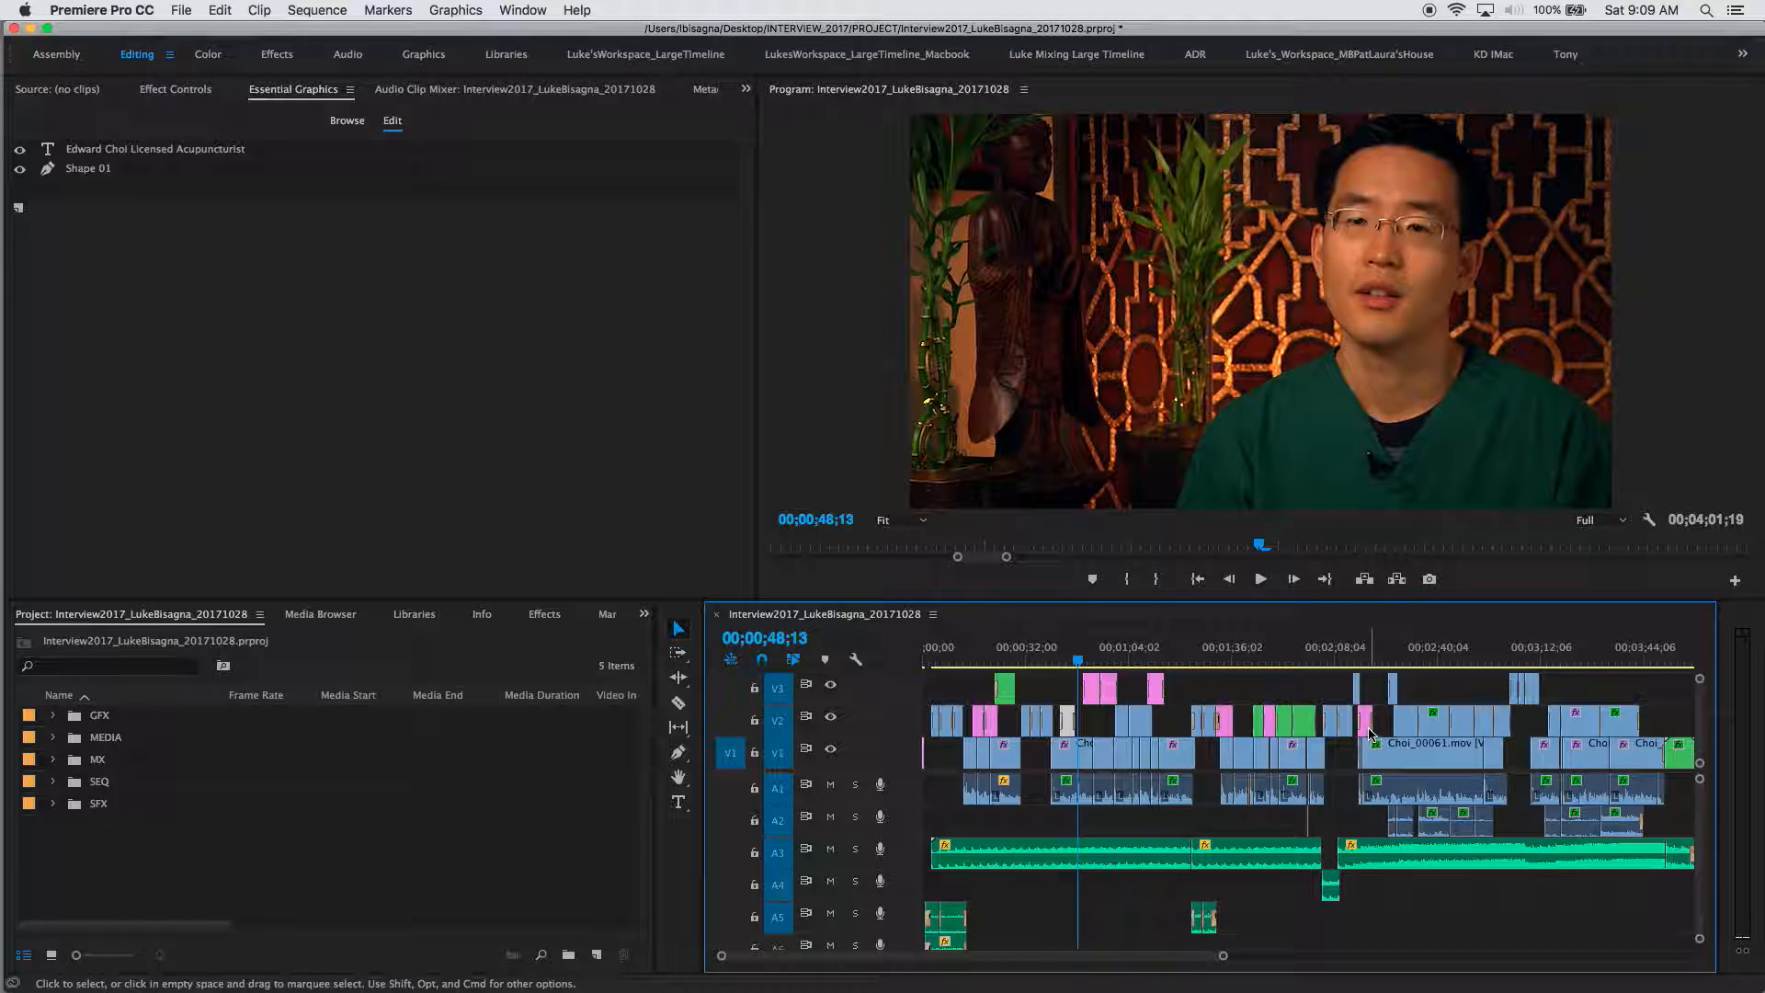
Step: Delete the Cross Dissolve at the start of the copied lower third and play it back
left_click(1368, 662)
key("=")
key("=")
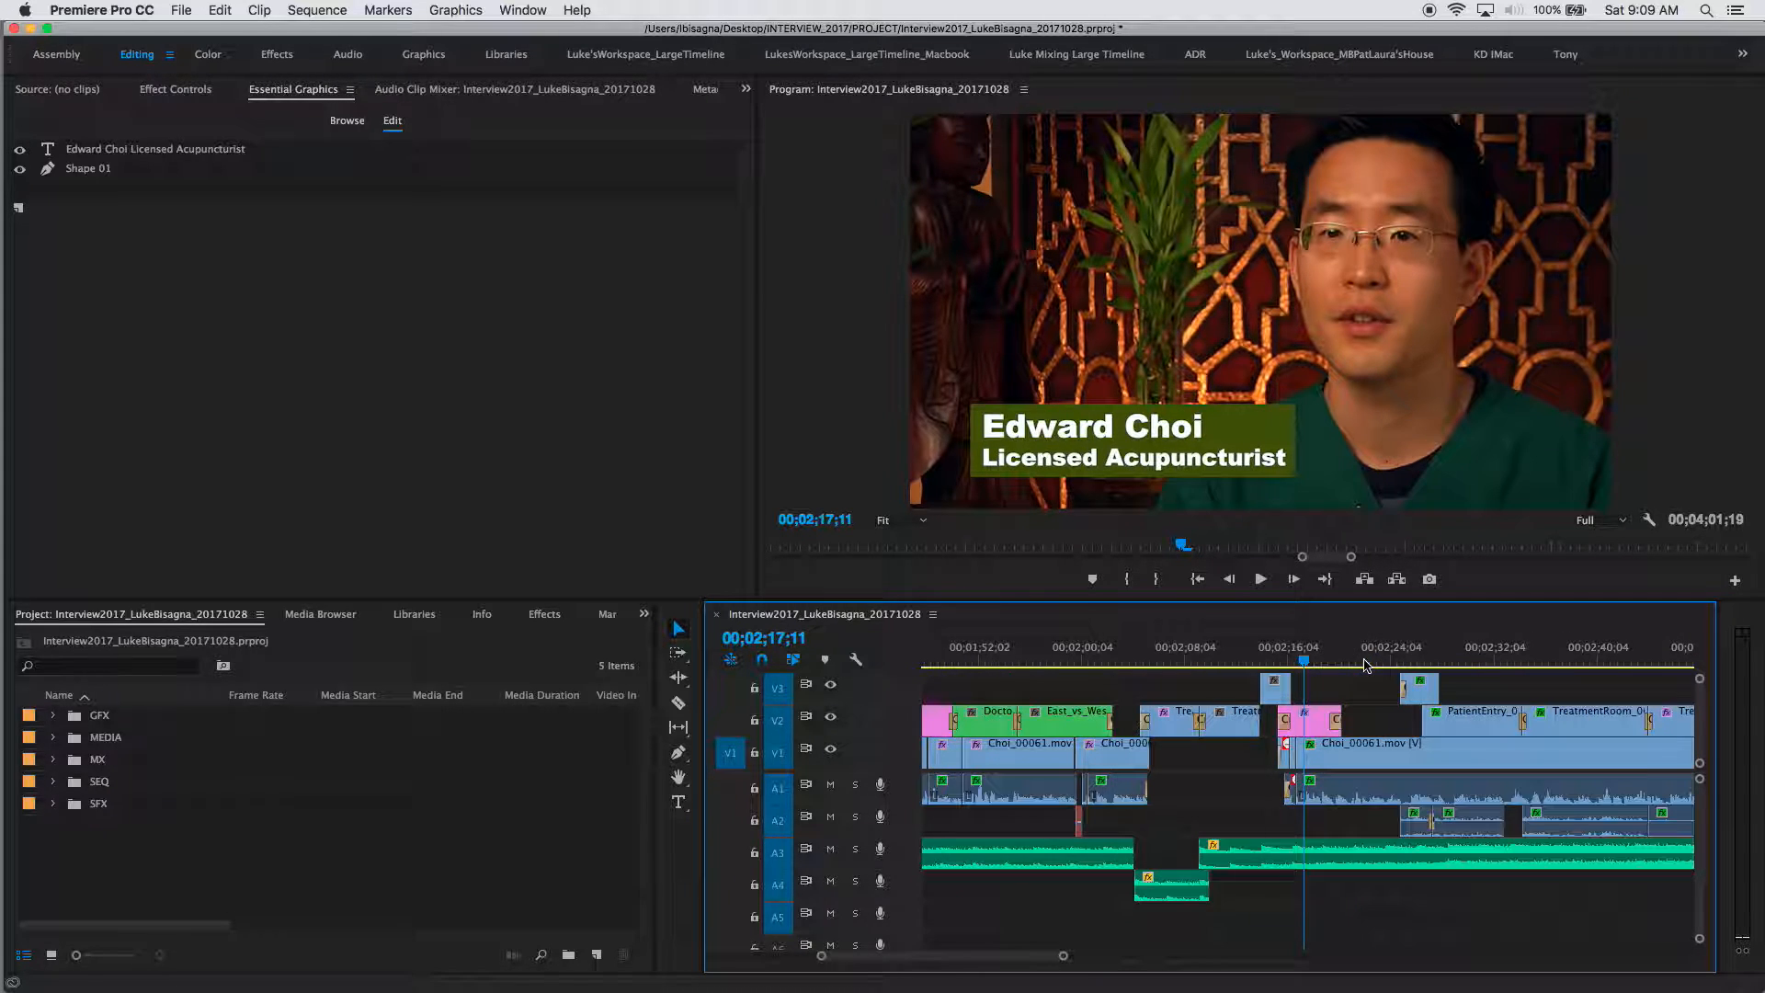
key("=")
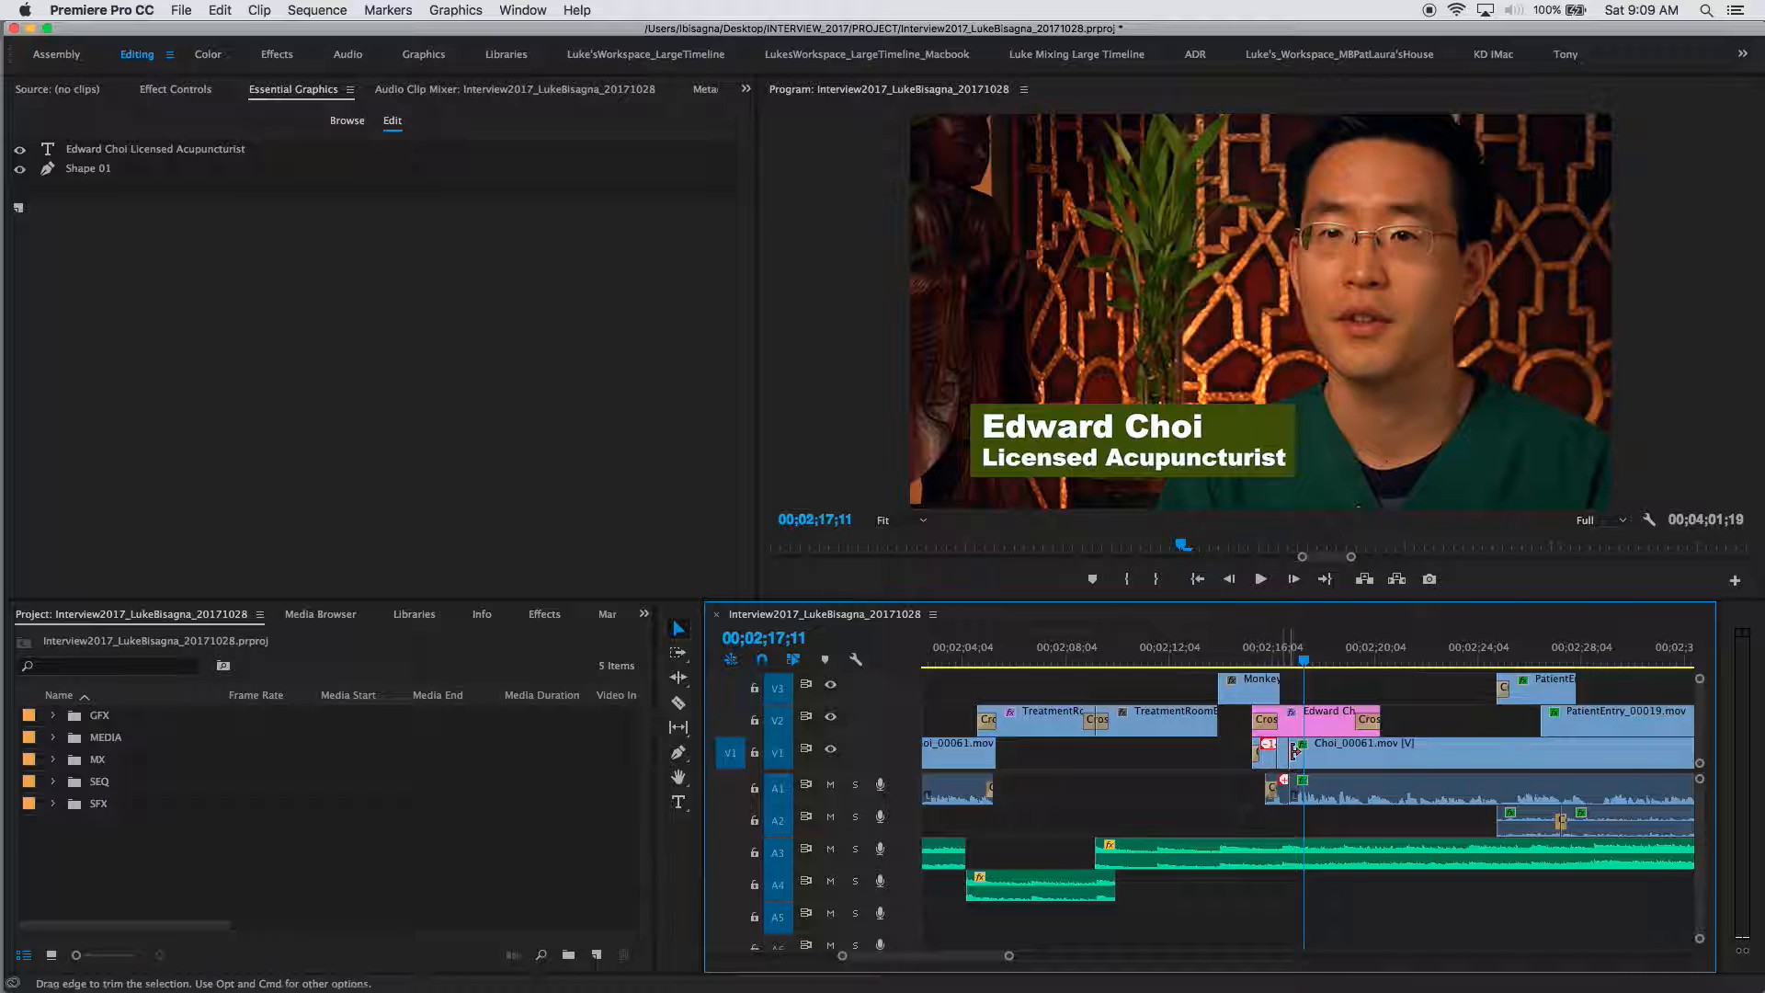
key("Up")
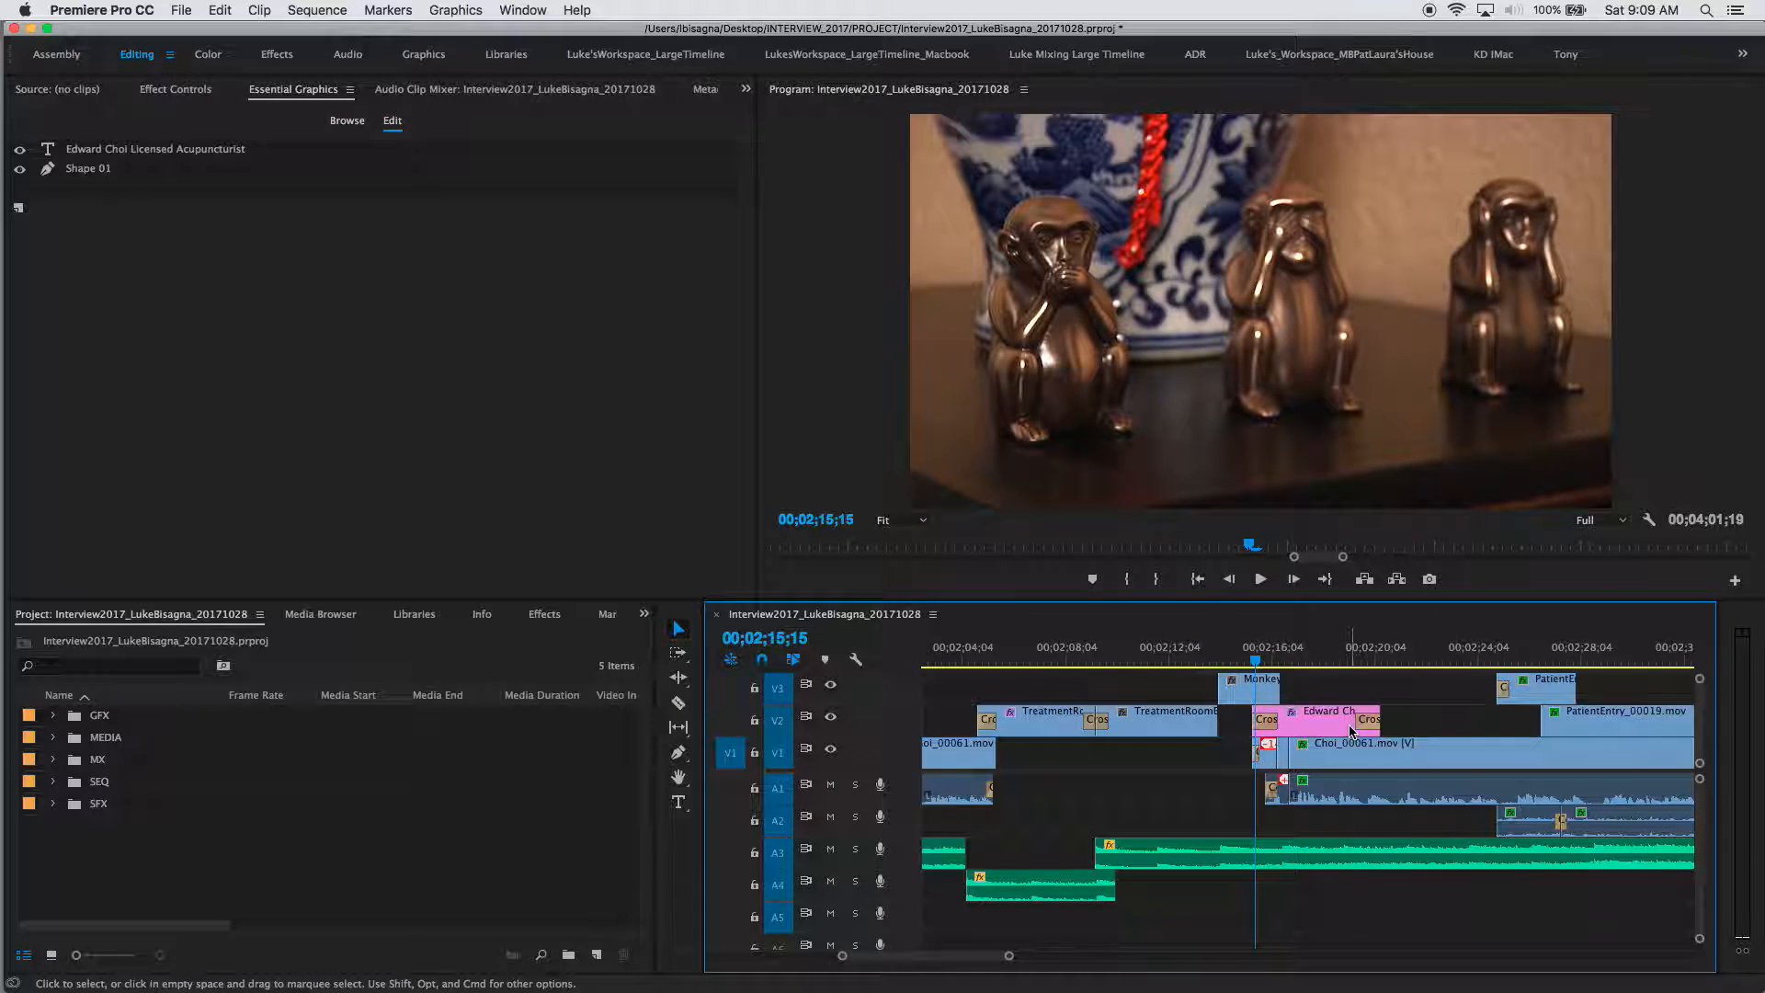
left_click(1266, 724)
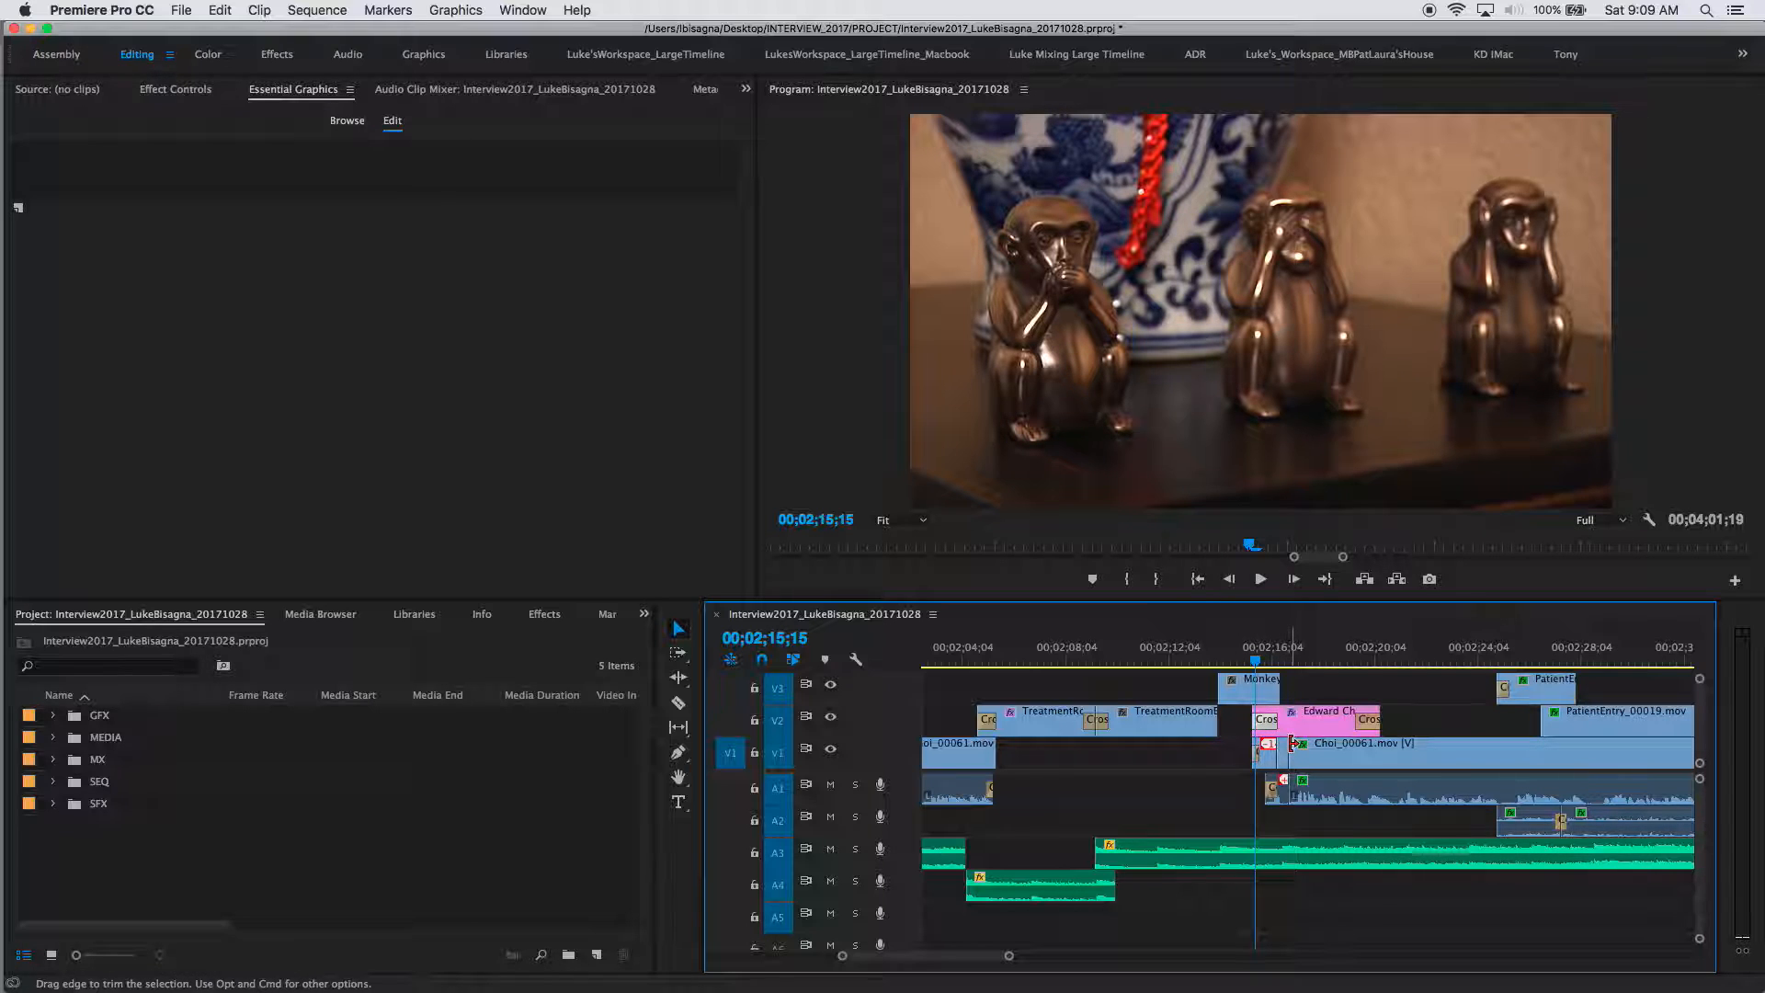
key("Delete")
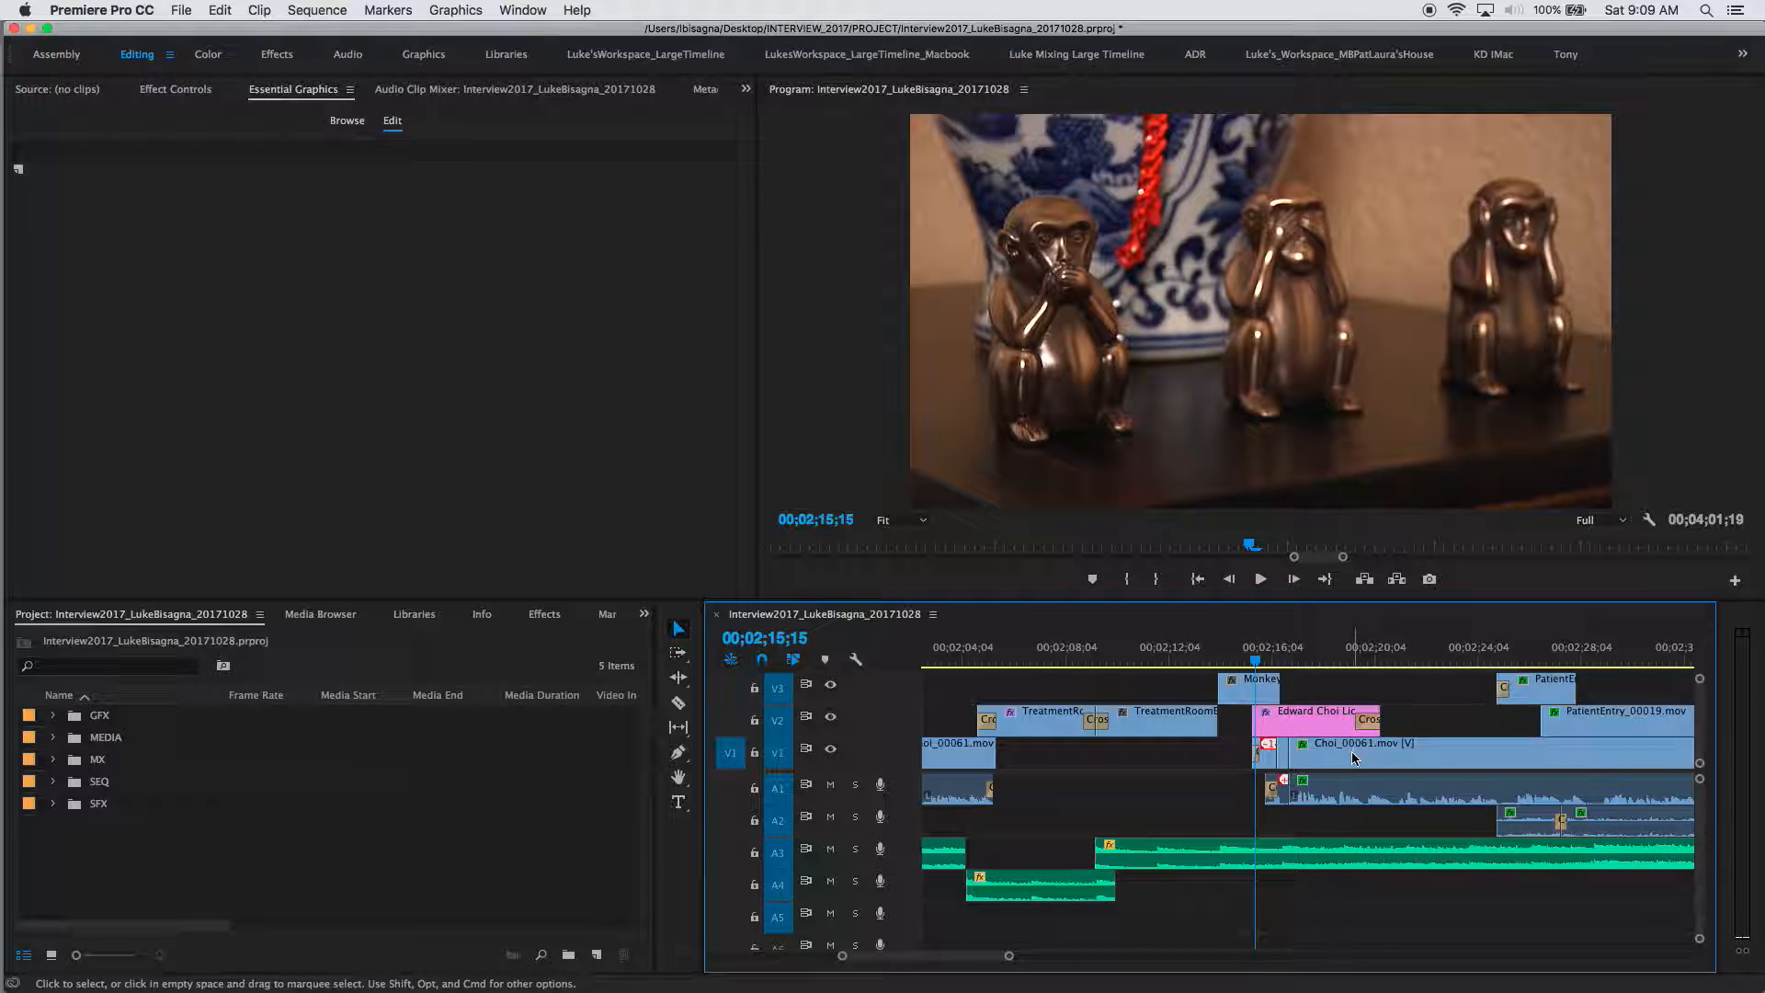
left_click(1150, 658)
key("space")
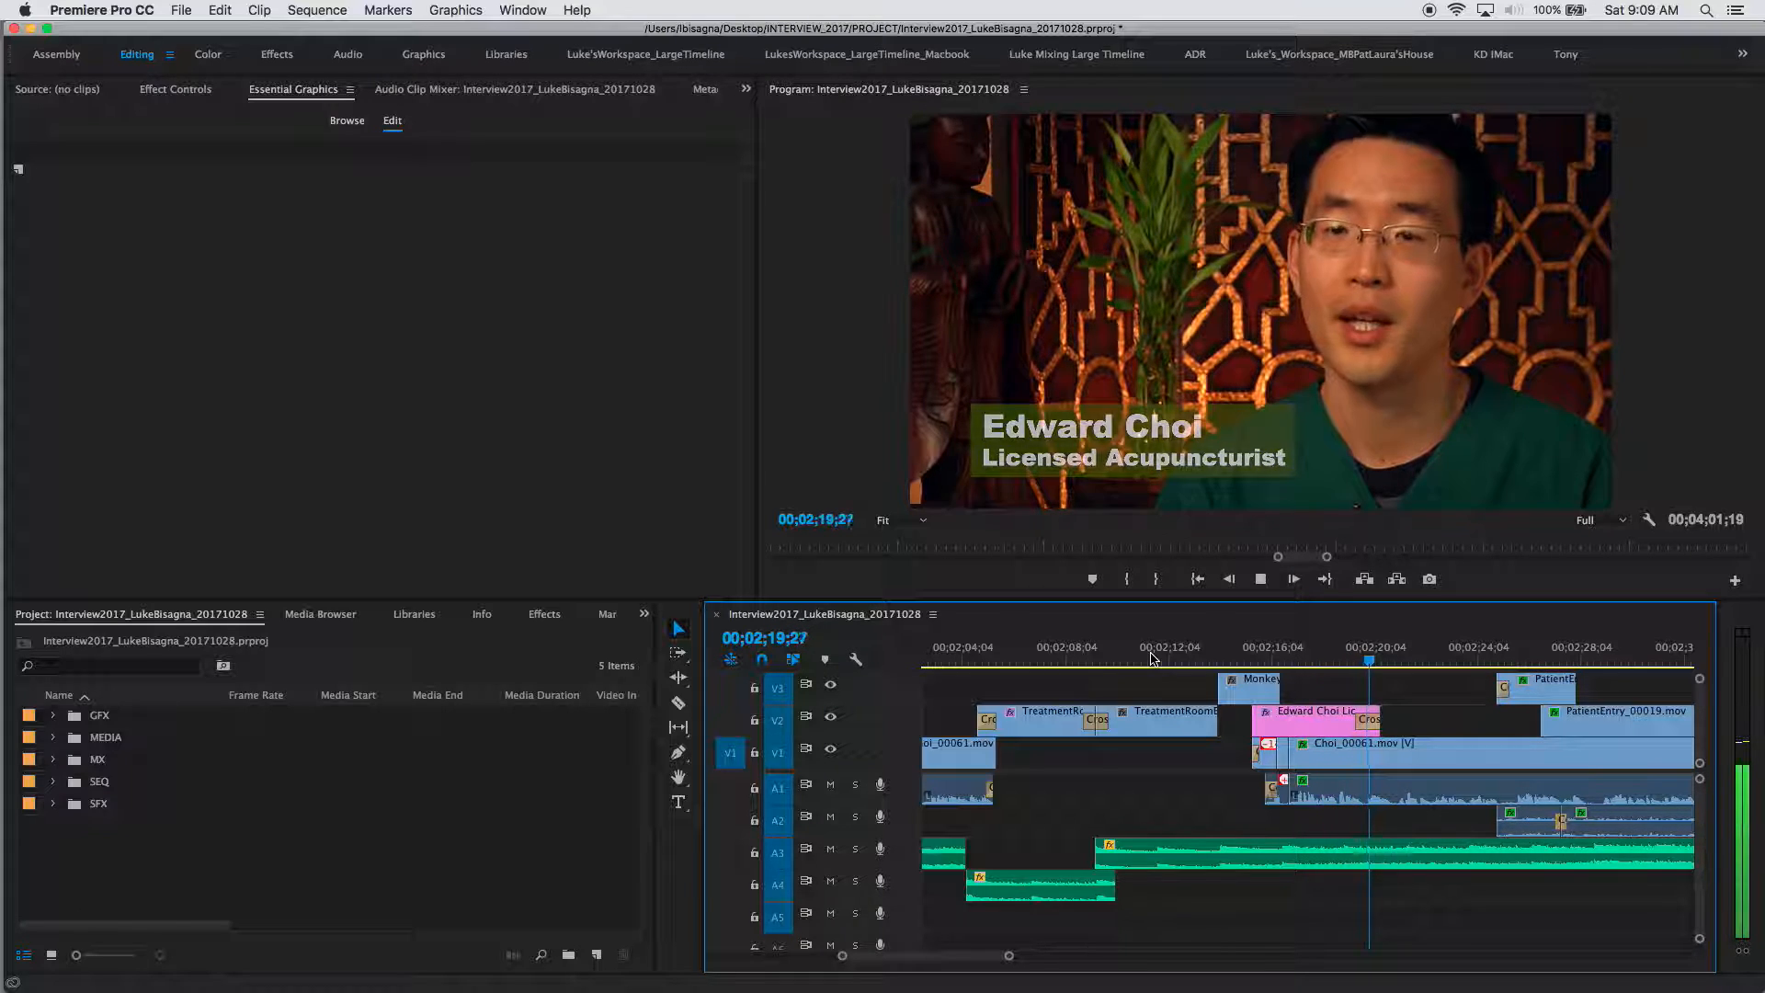
key("space")
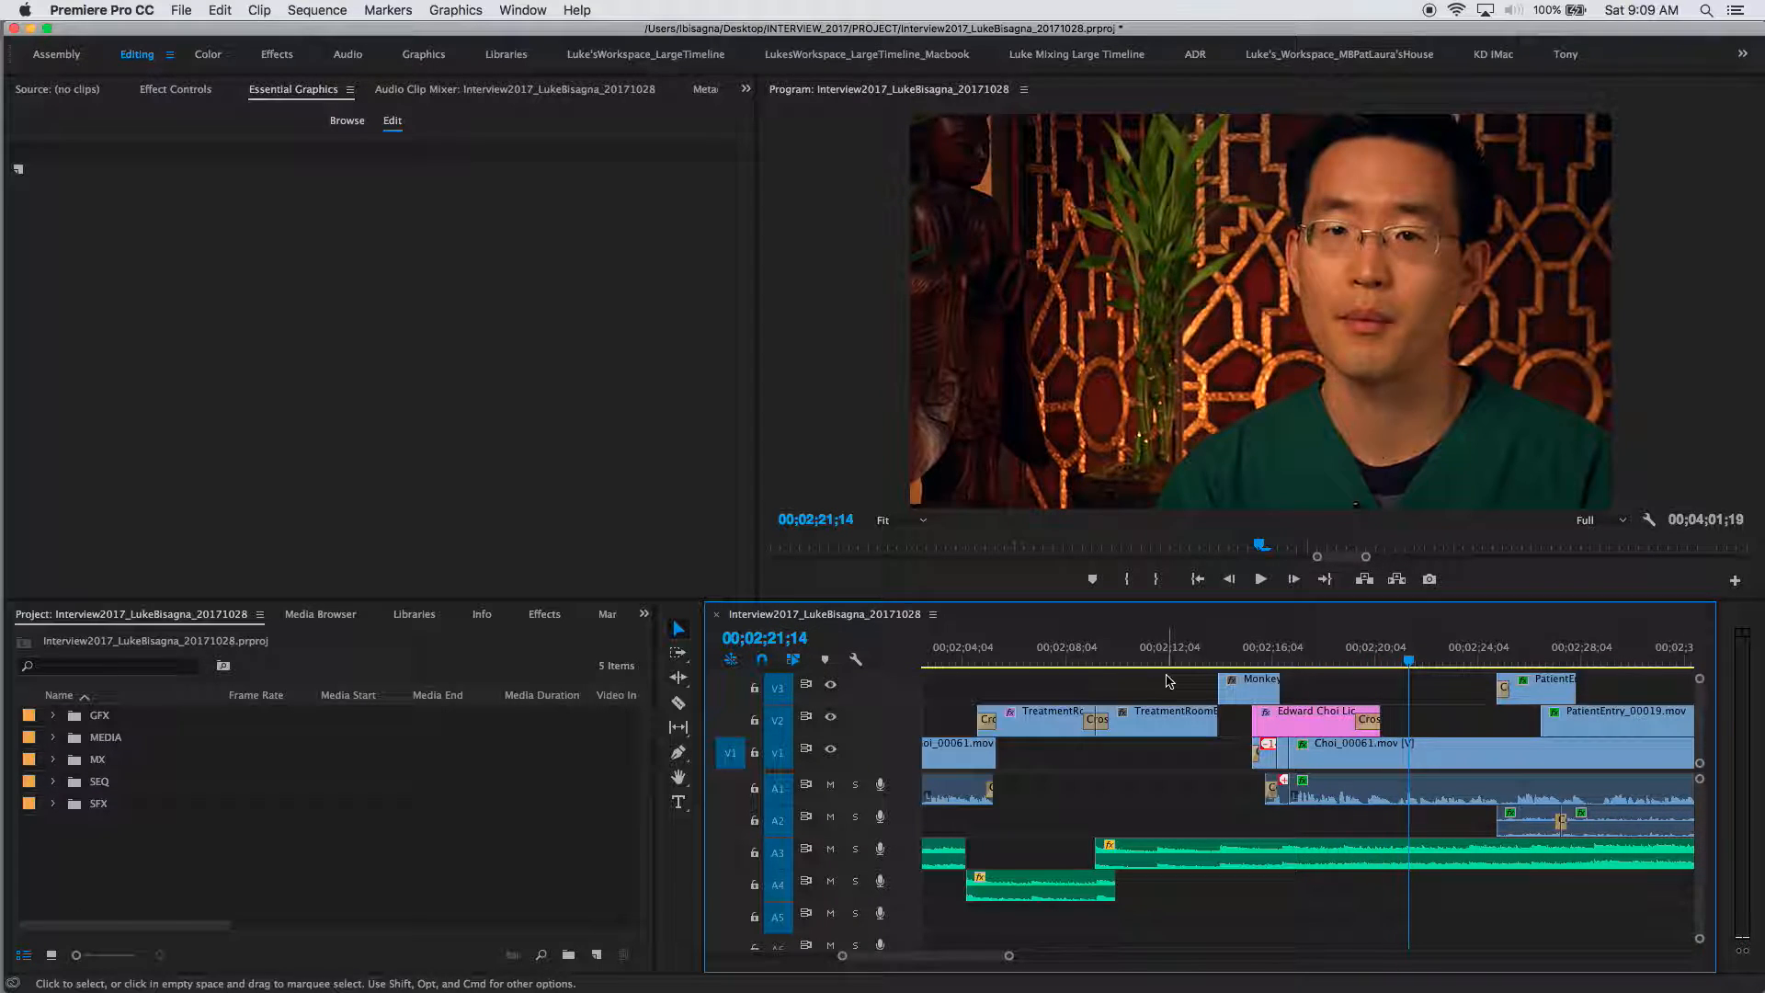
Step: Extend the copy's end by 13 frames so it clears by 00;02;21;16, then zoom out
left_click(1379, 723)
left_click_drag(1379, 722, 1389, 721)
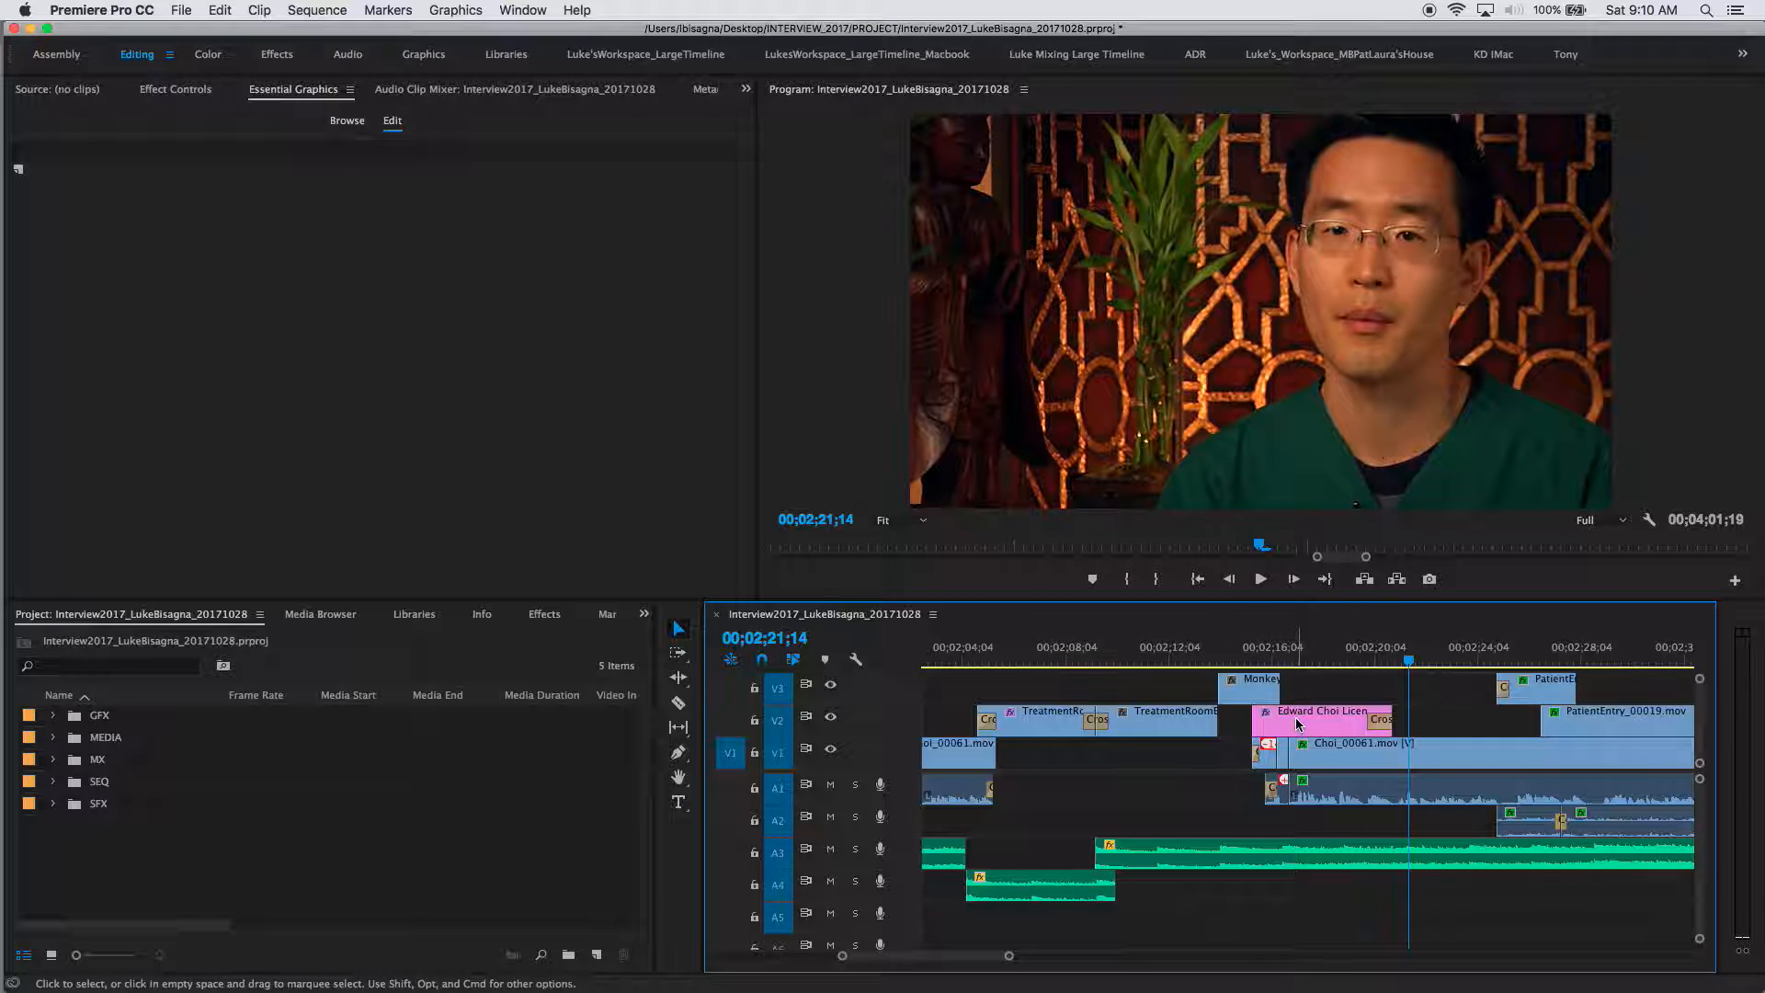
left_click(1244, 652)
key("space")
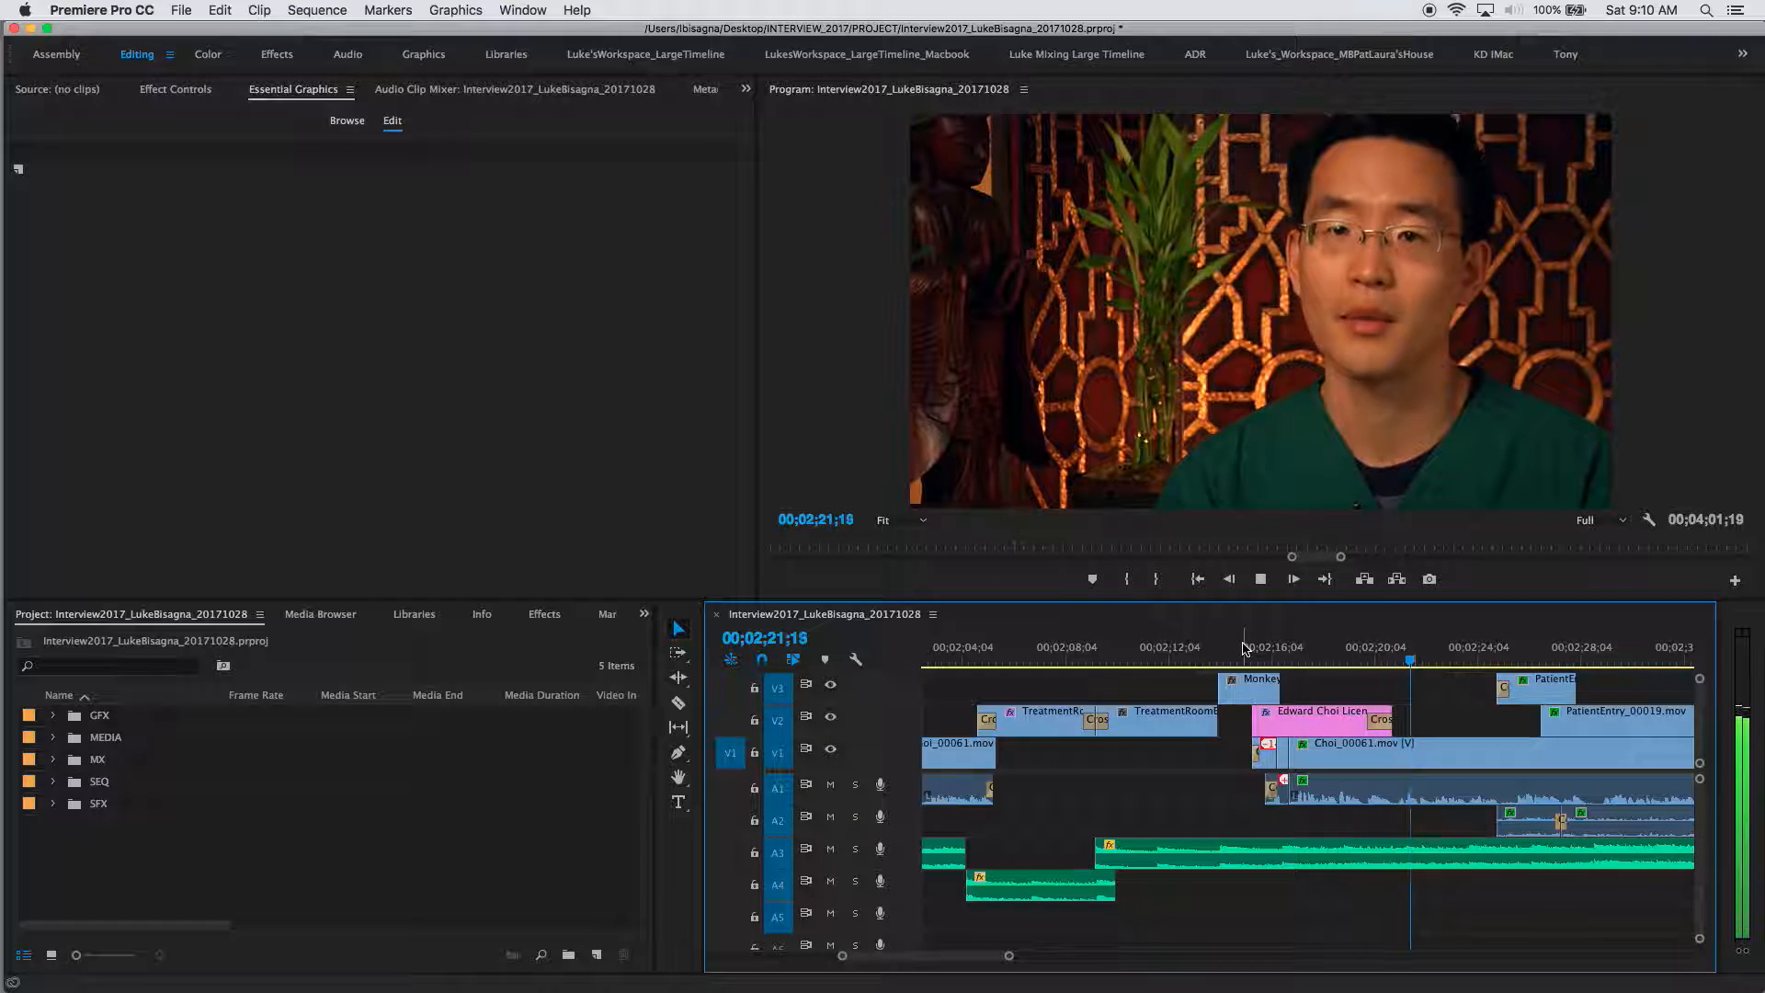
key("space")
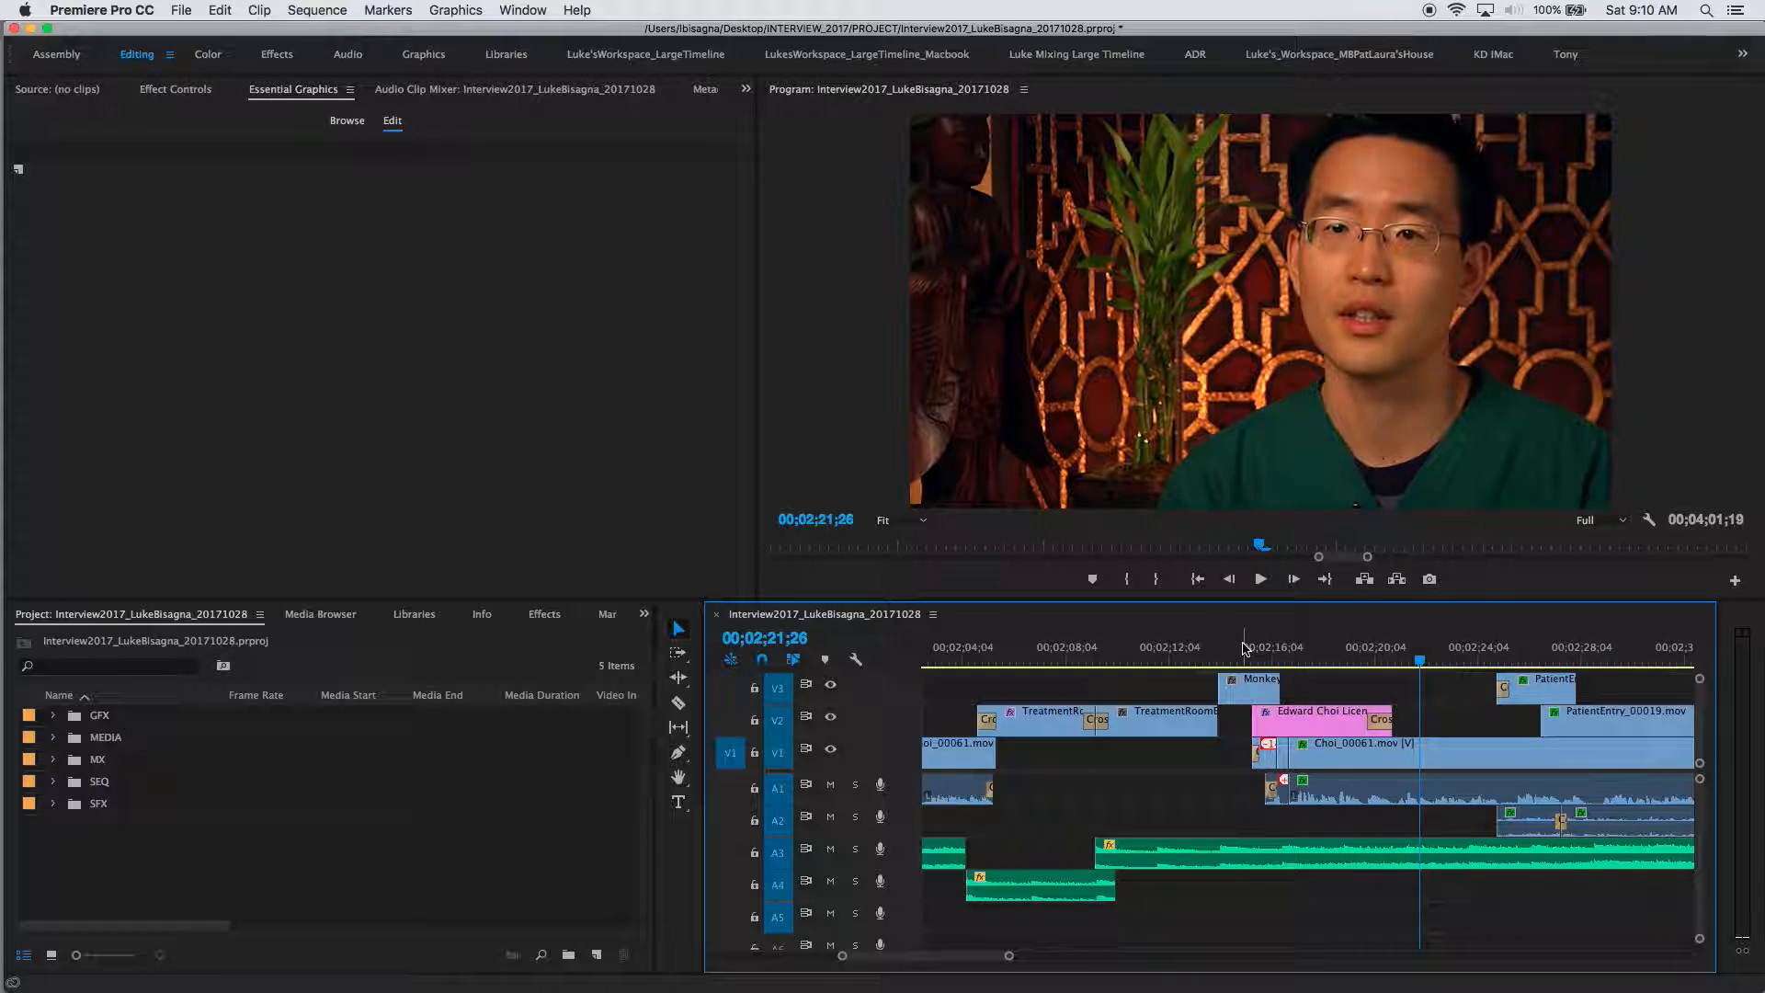
key("backslash")
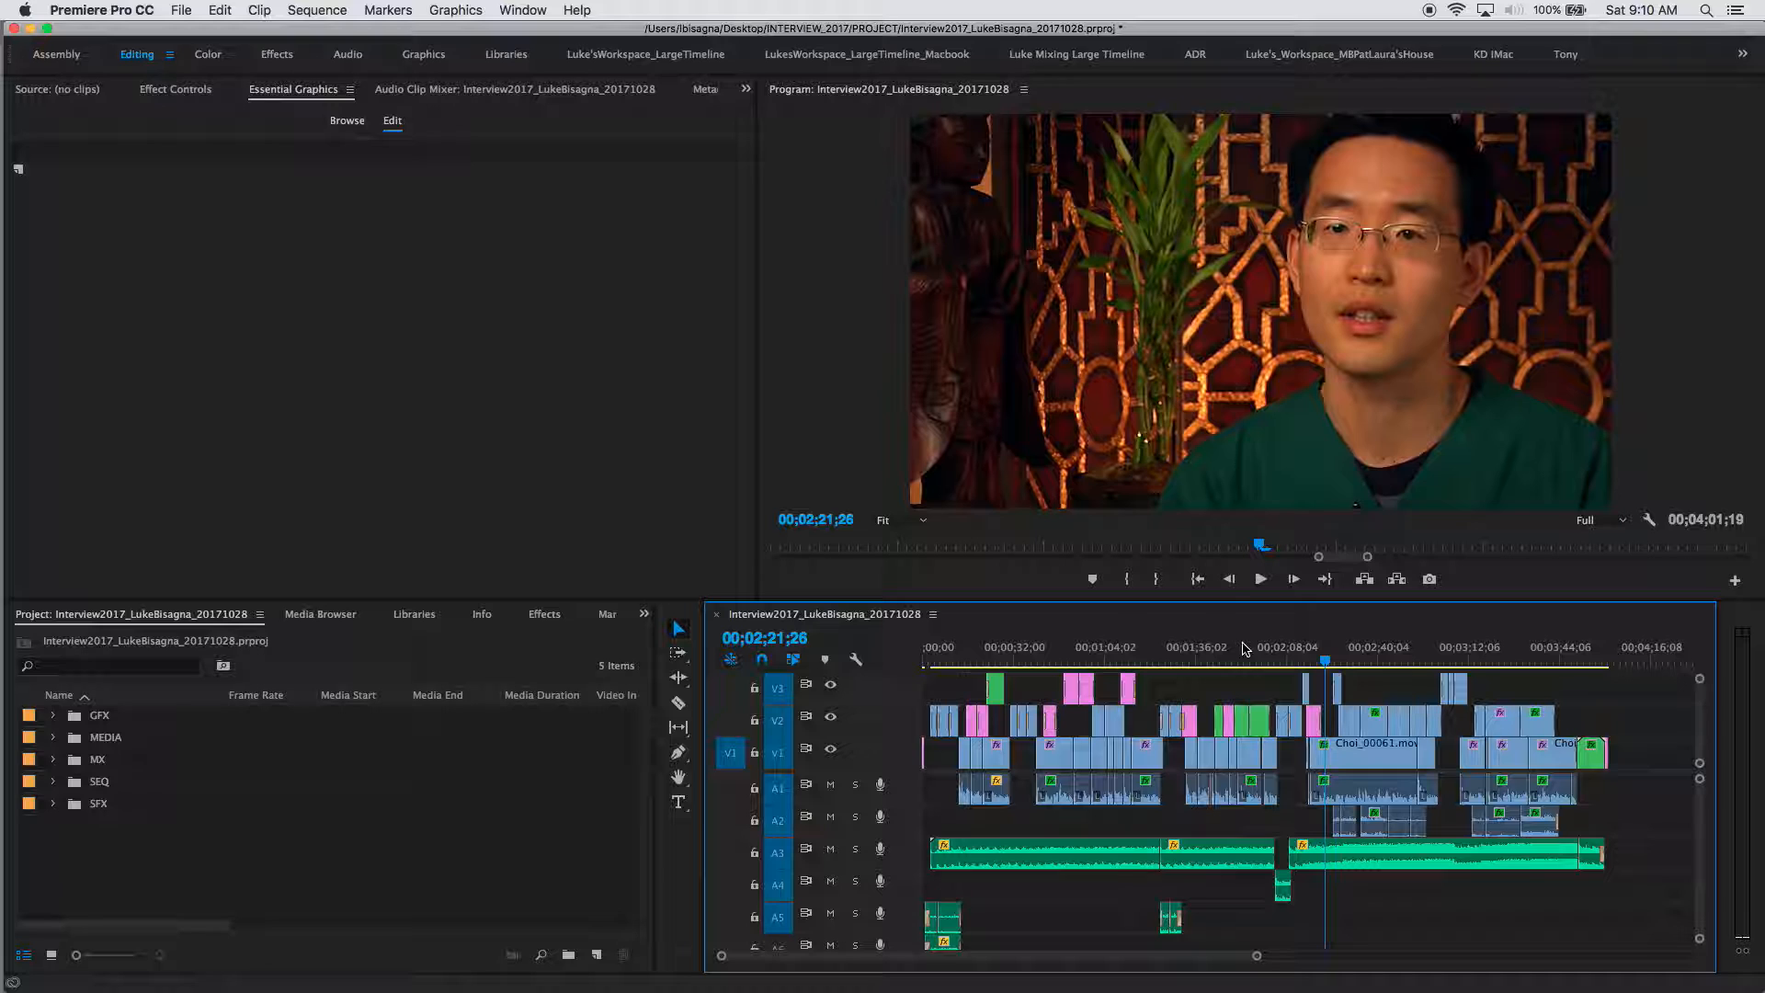
left_click(1047, 662)
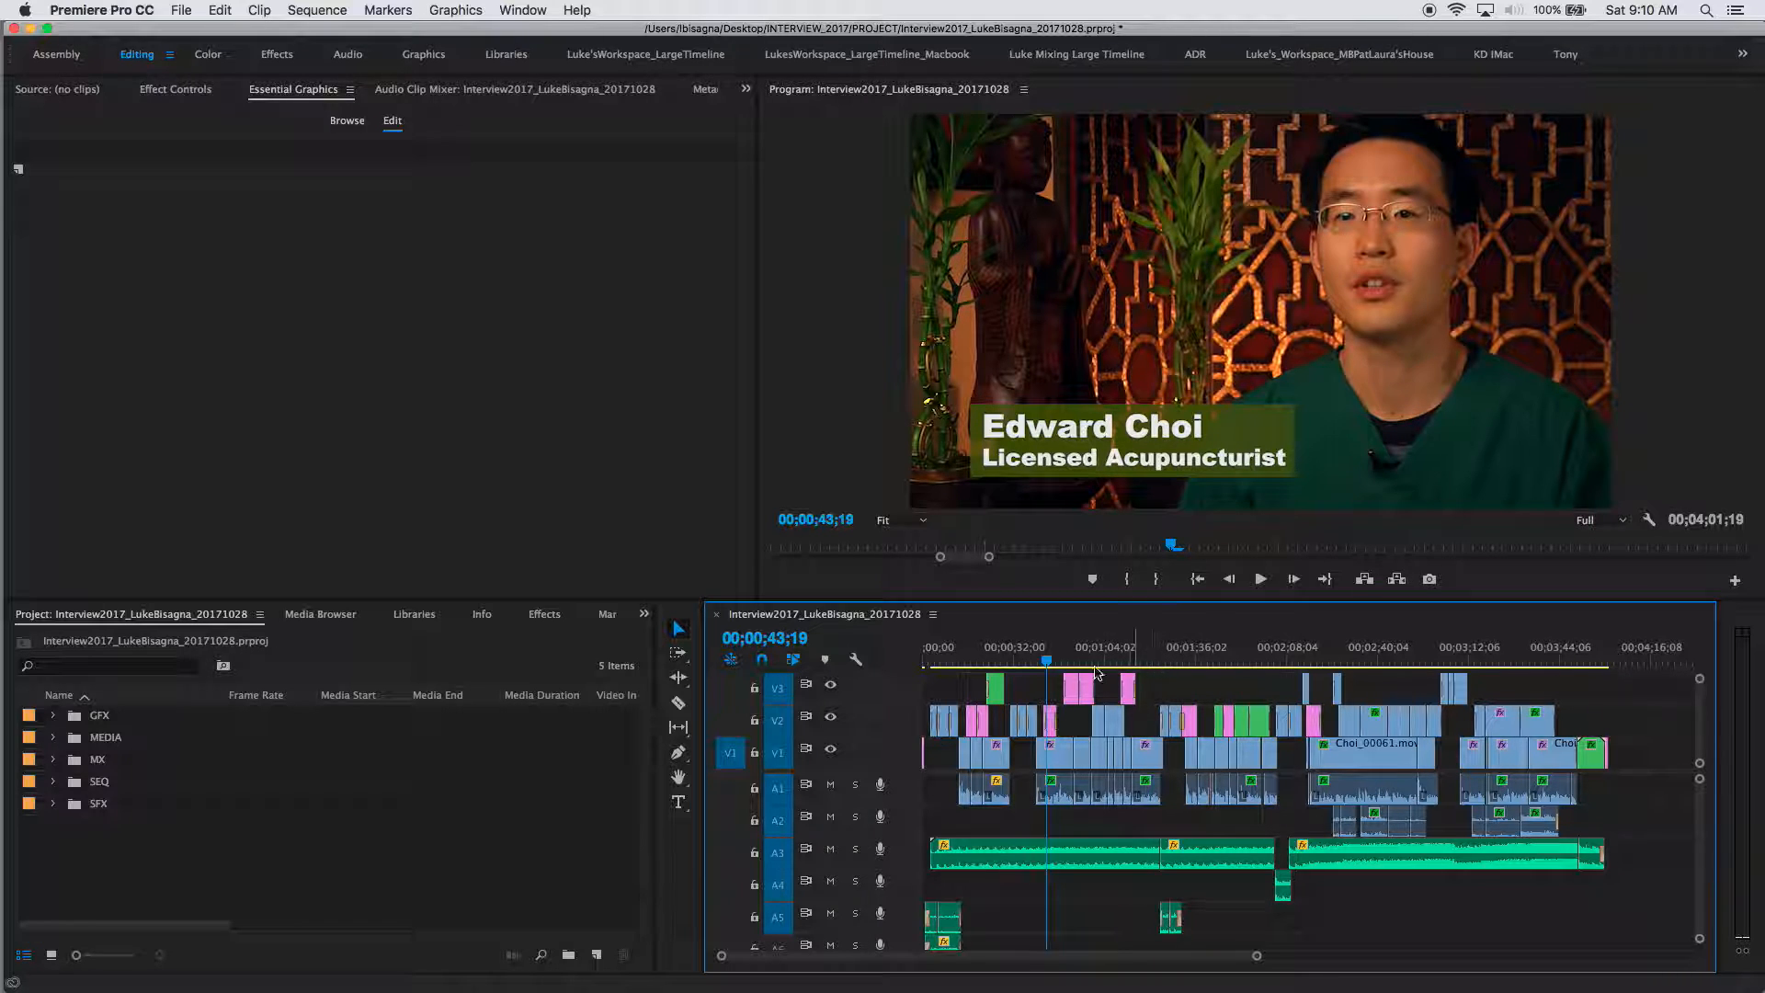
key("space")
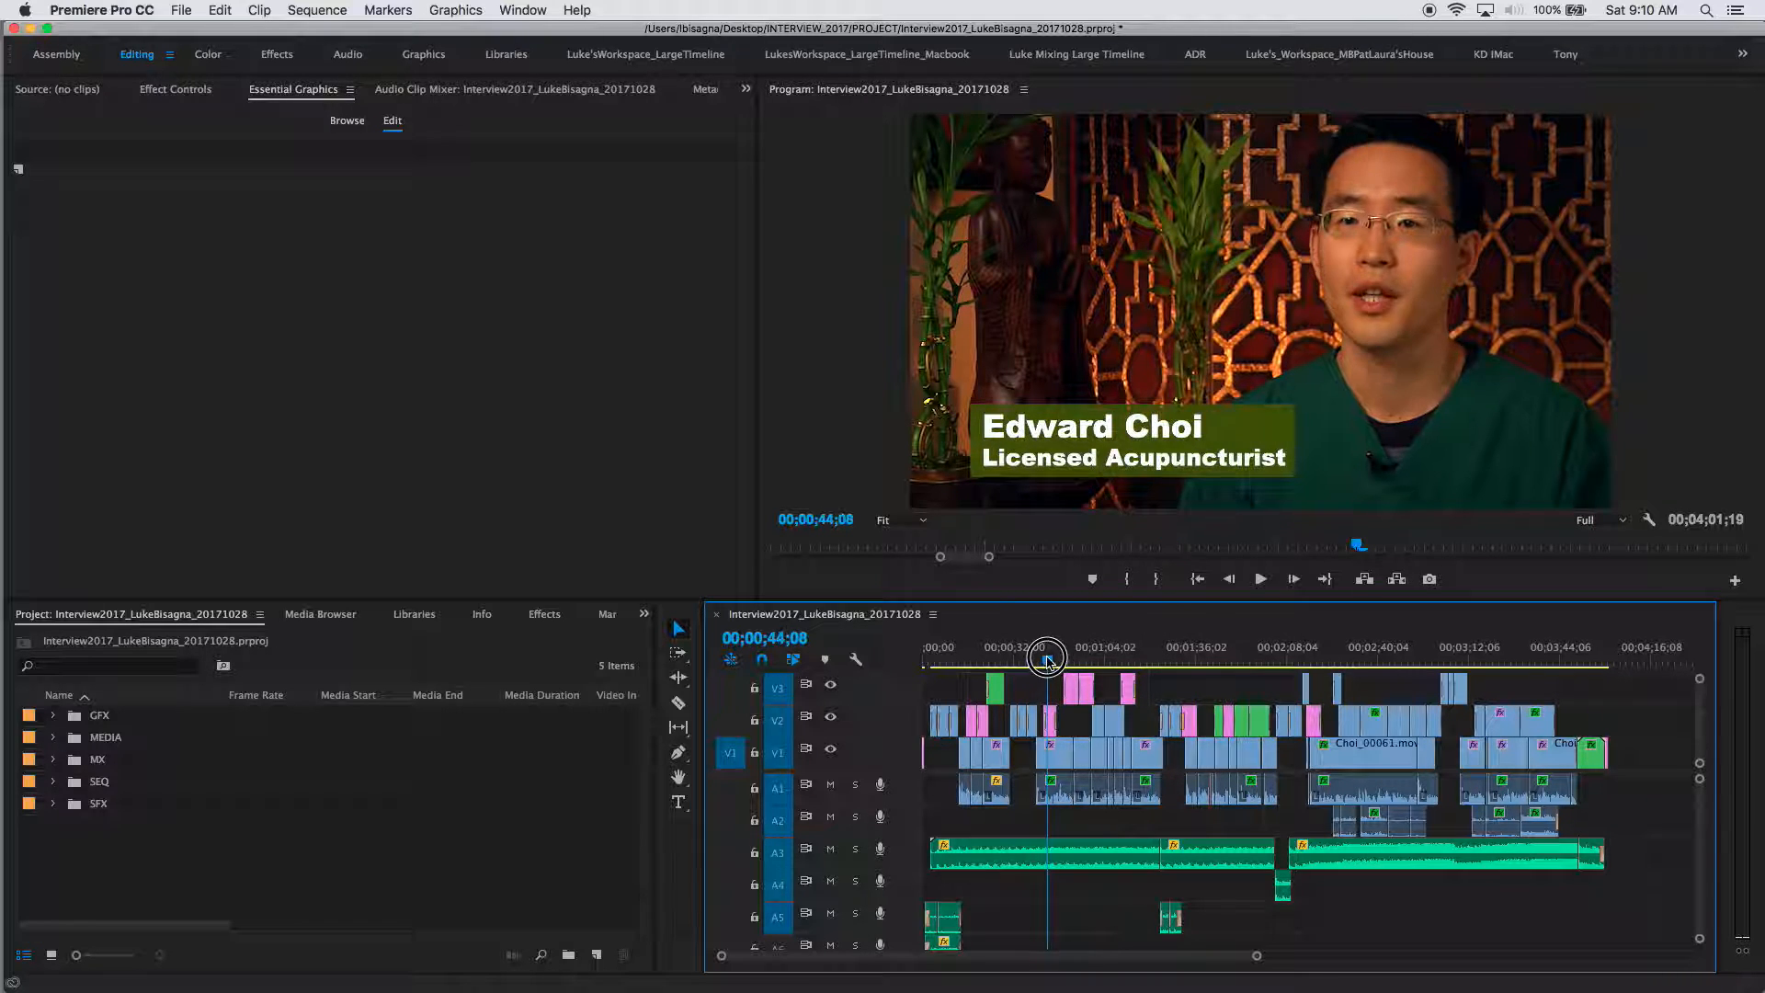
left_click(1313, 661)
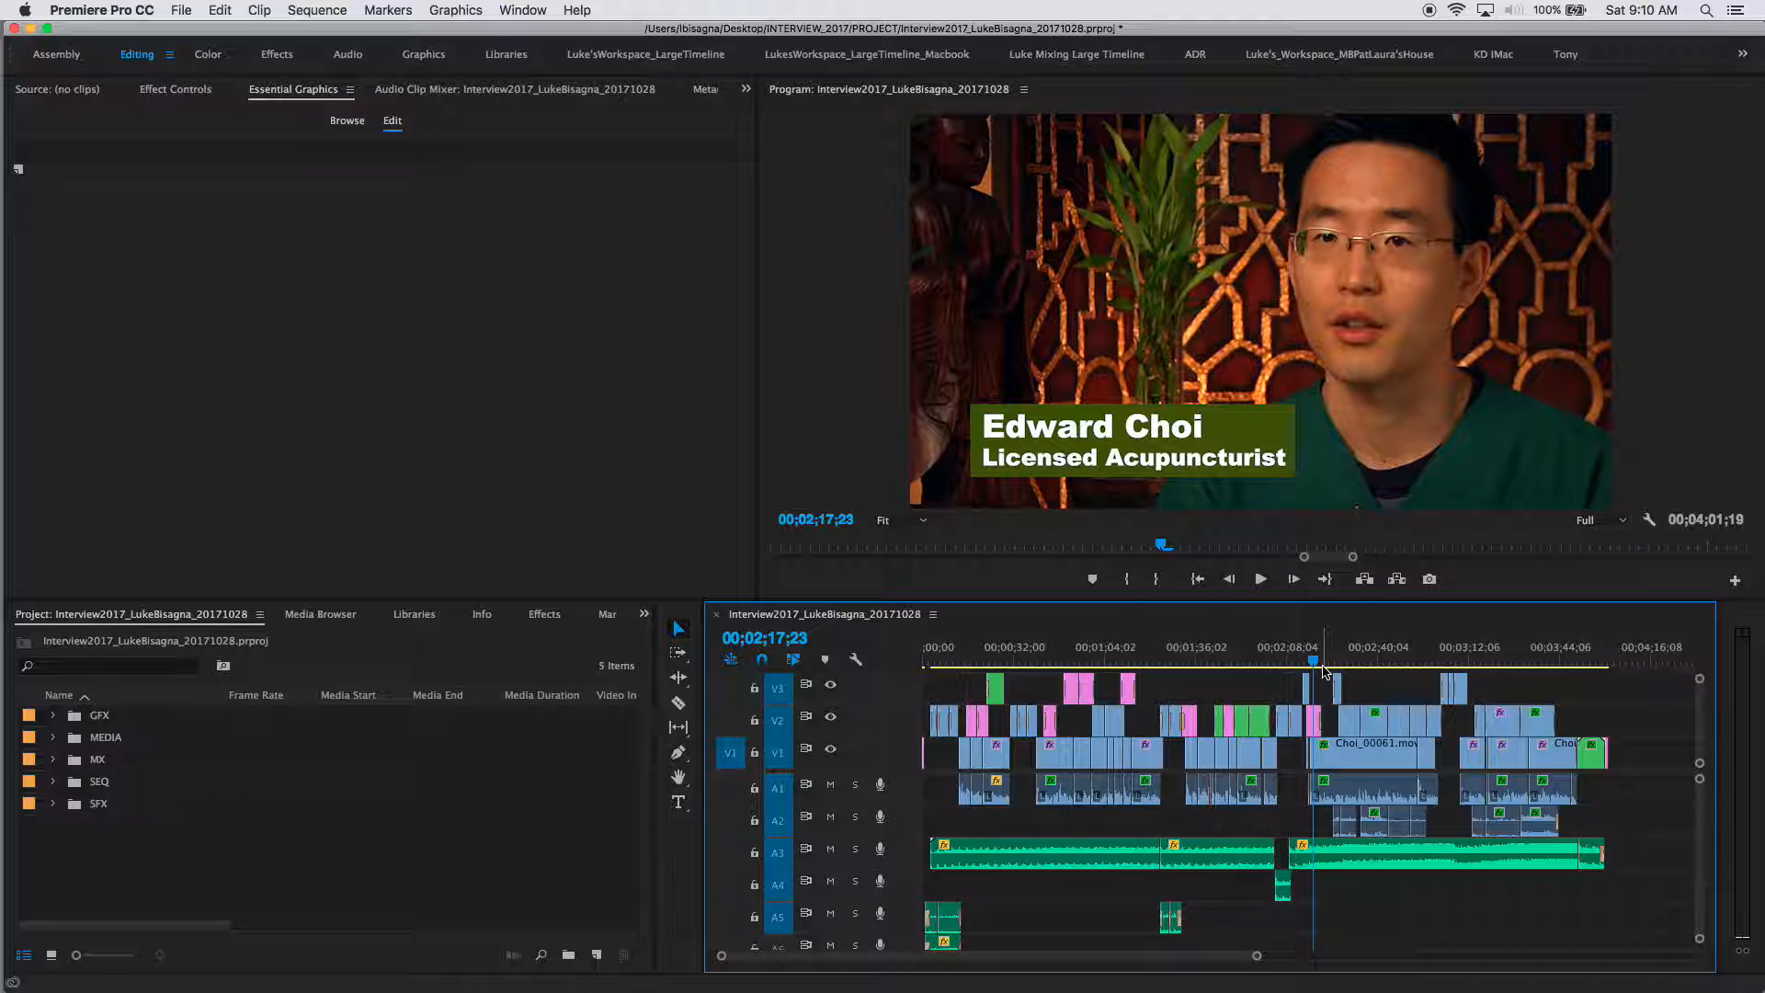